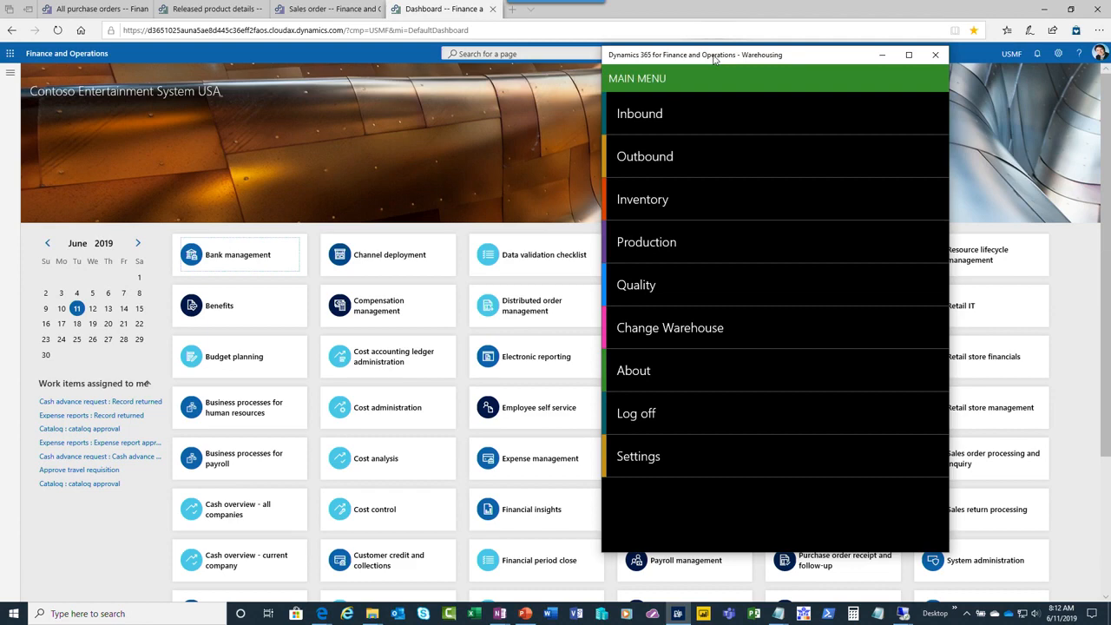
# Open the Mobile device menu setup in Warehouse management and view the structure of the Outbound and Inbound menus
pyautogui.click(9, 72)
pyautogui.scroll(-2, 112, 518)
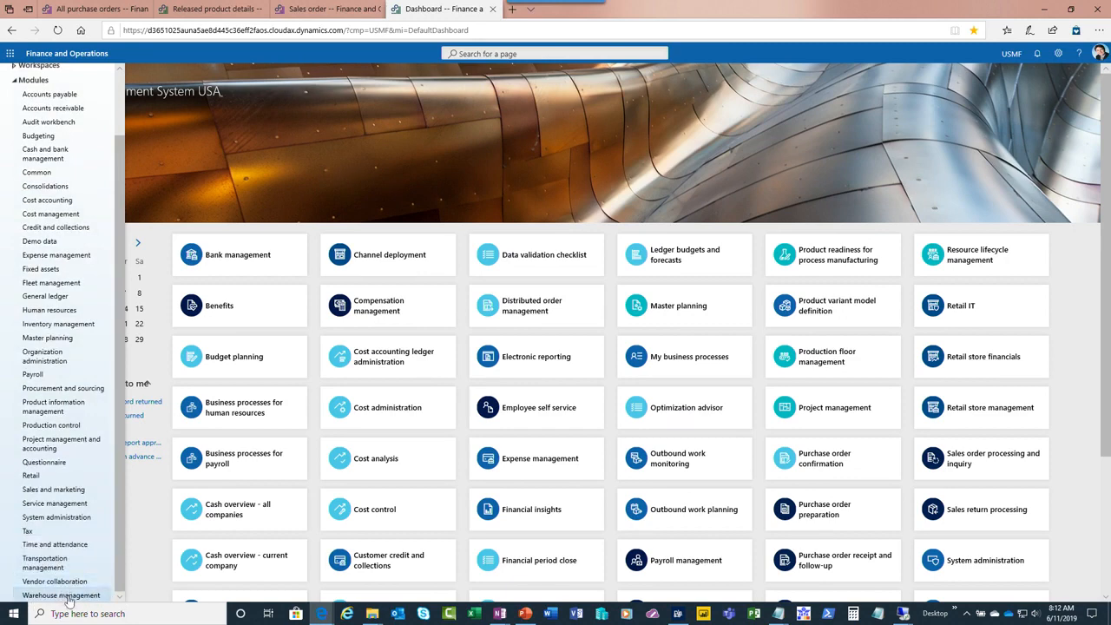
pyautogui.click(70, 596)
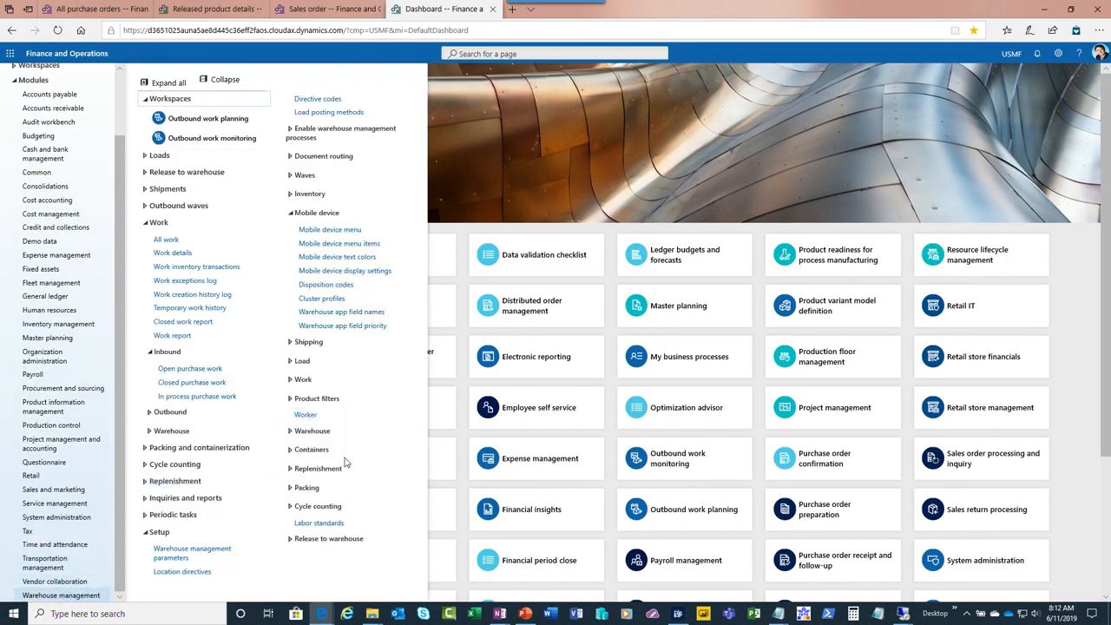
pyautogui.click(340, 379)
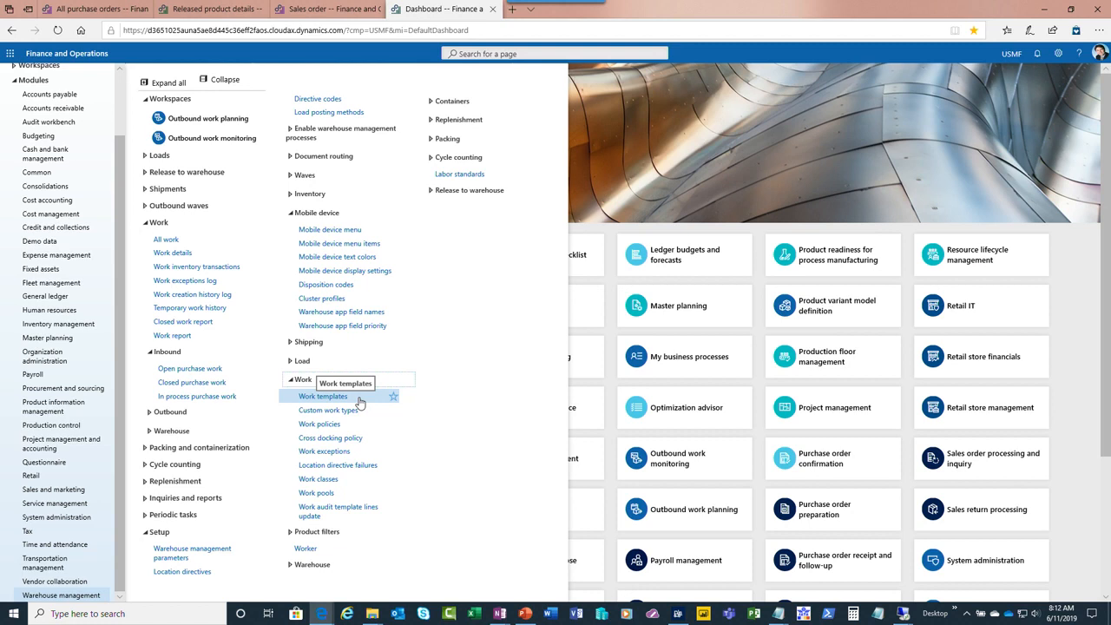
pyautogui.click(353, 236)
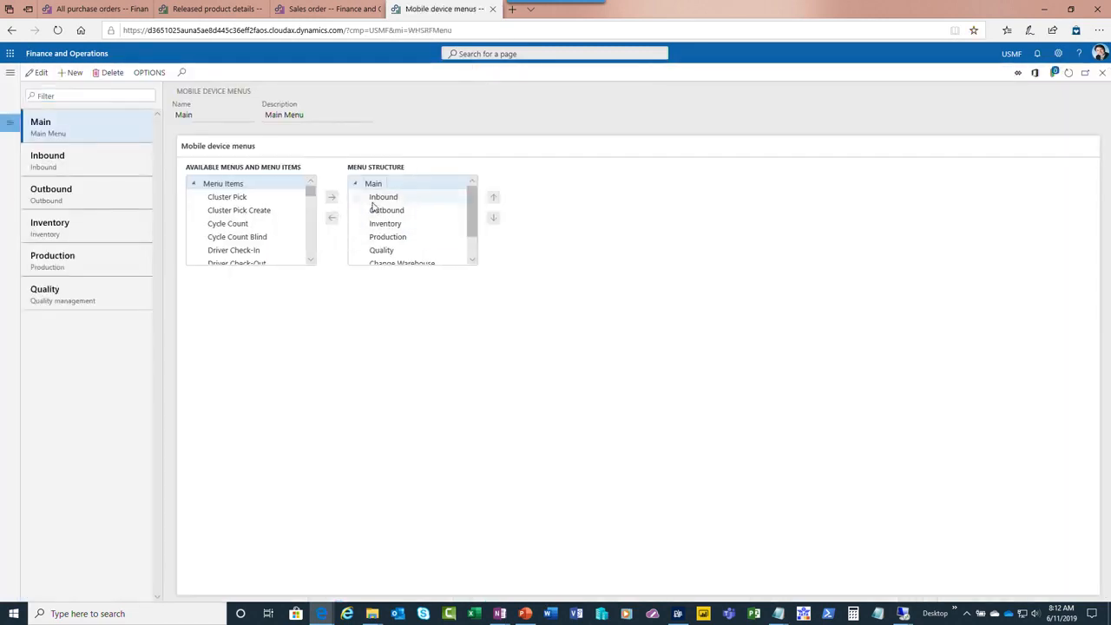
pyautogui.click(375, 198)
pyautogui.click(97, 194)
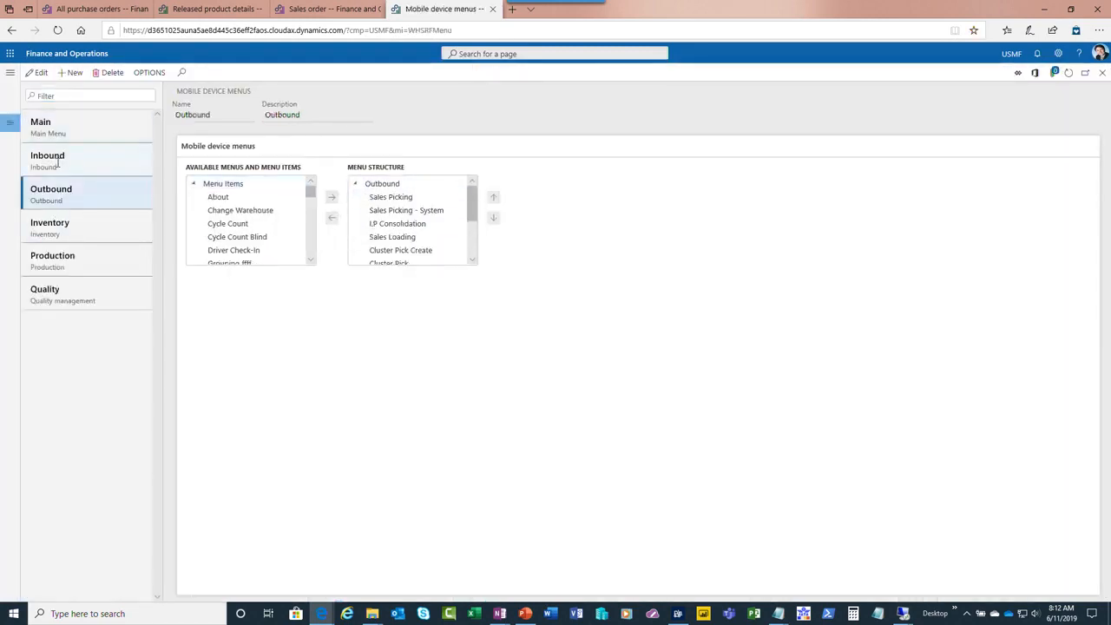
pyautogui.click(92, 161)
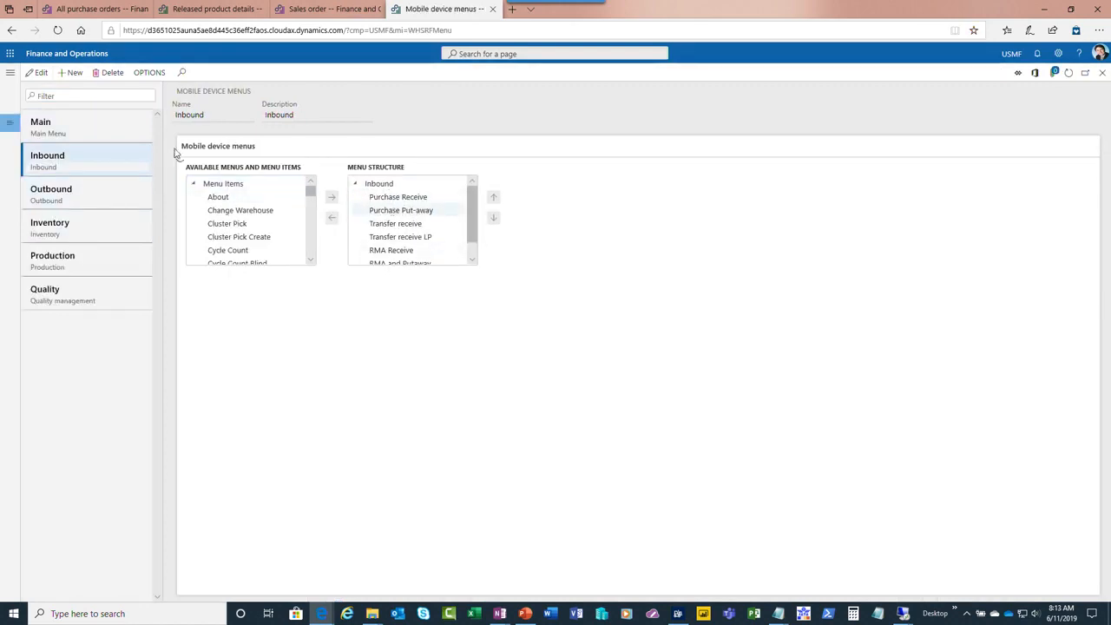
# Create a mobile device menu item with name and title A, mode Indirect, and activity code Item inquiry
pyautogui.click(10, 73)
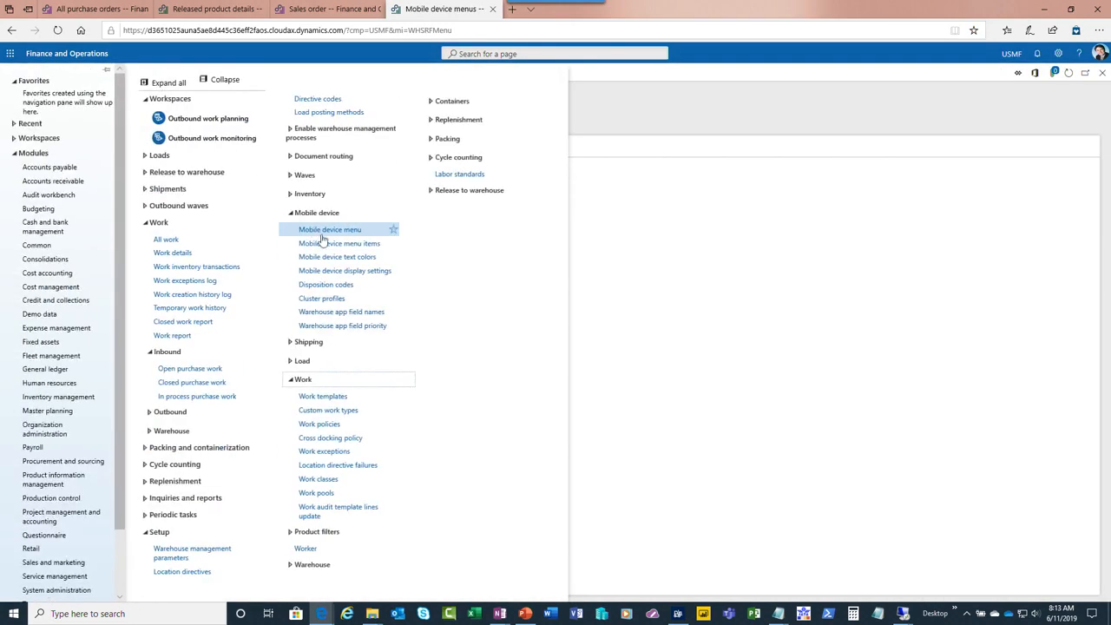
pyautogui.click(338, 245)
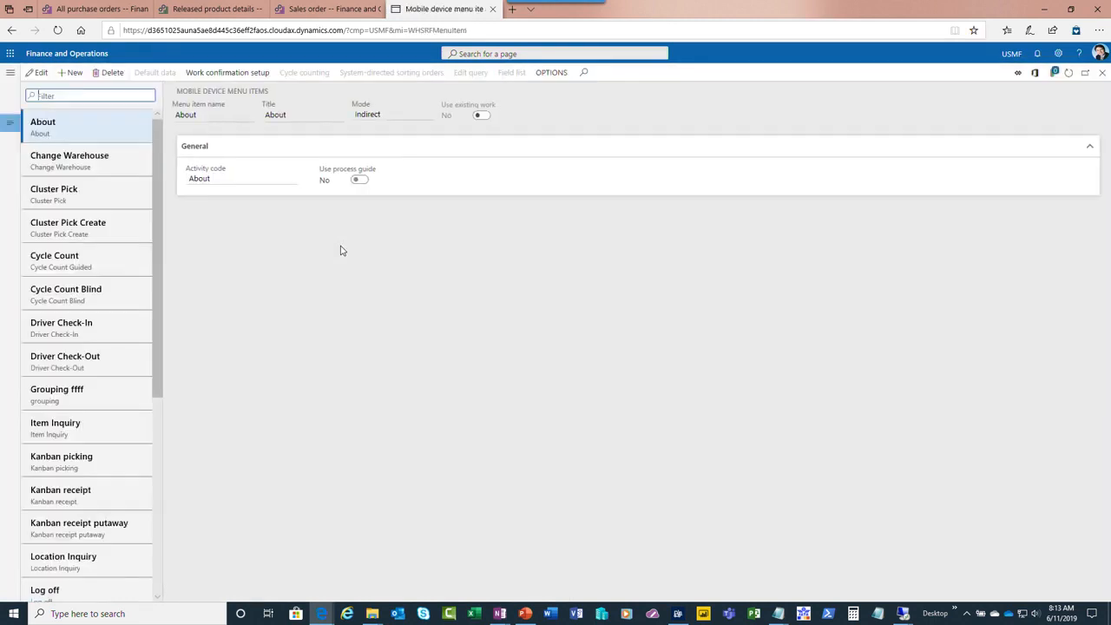
pyautogui.click(72, 73)
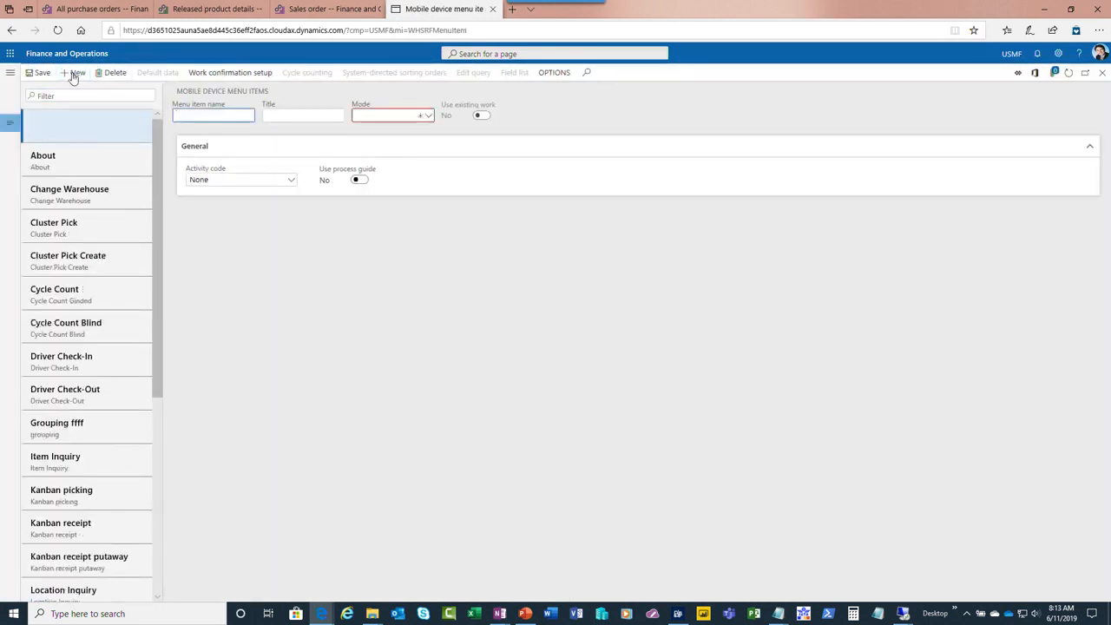
pyautogui.write('A')
pyautogui.click(311, 117)
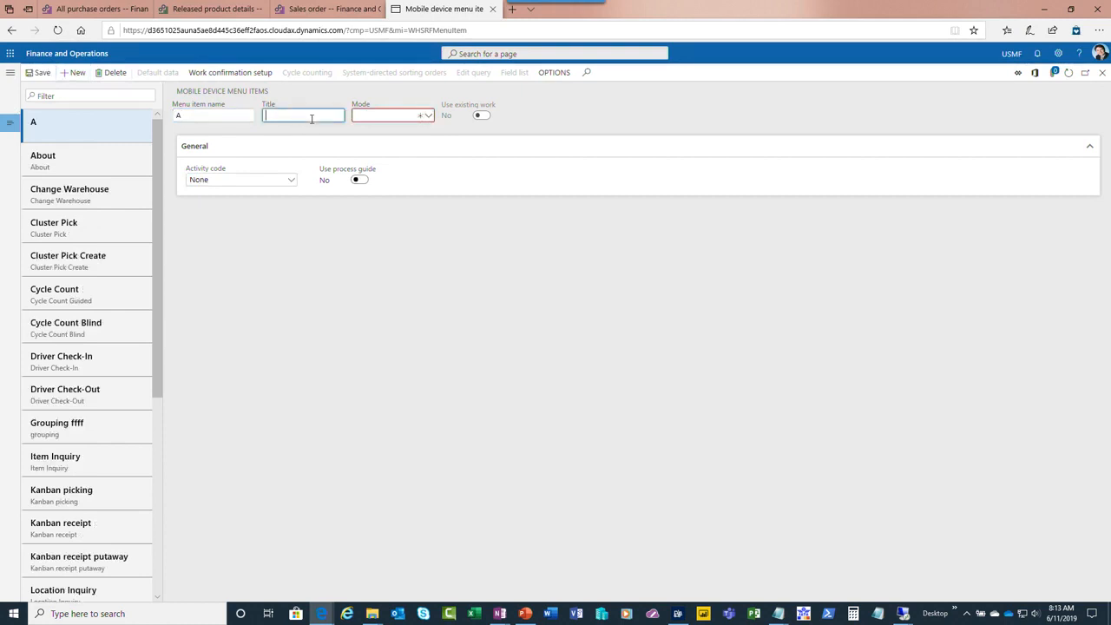
pyautogui.write('A')
pyautogui.click(428, 117)
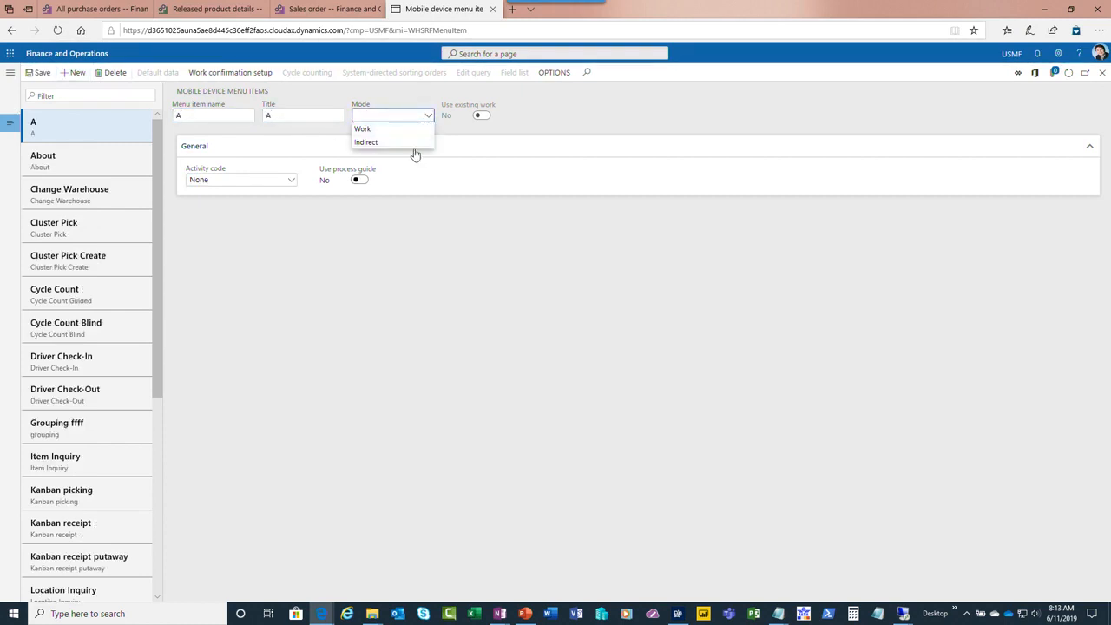
pyautogui.click(414, 144)
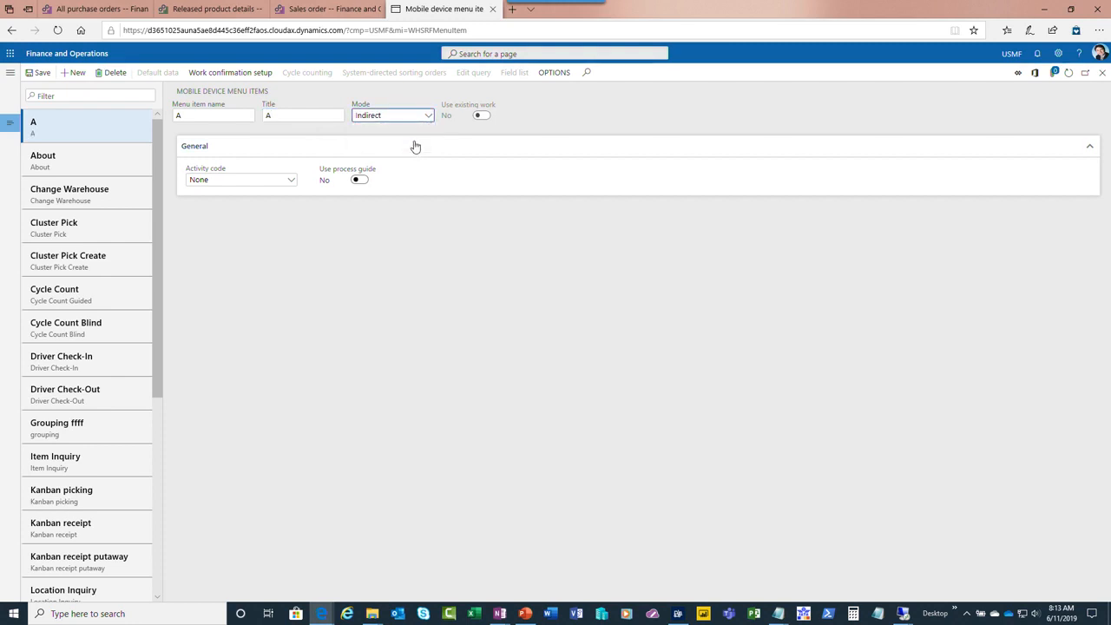
pyautogui.click(292, 180)
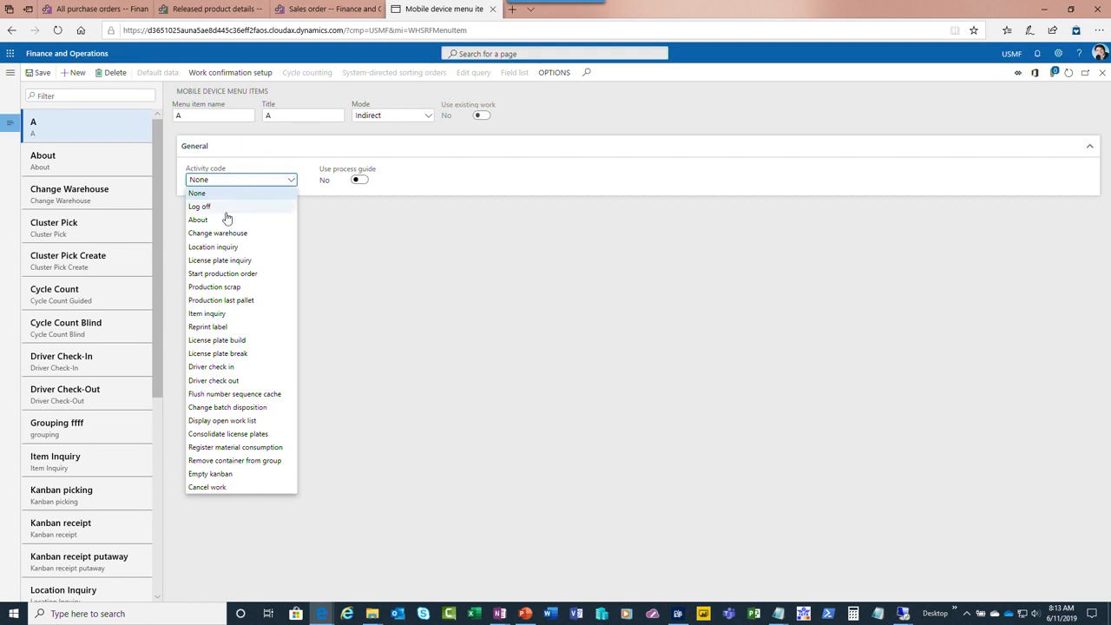
pyautogui.click(236, 314)
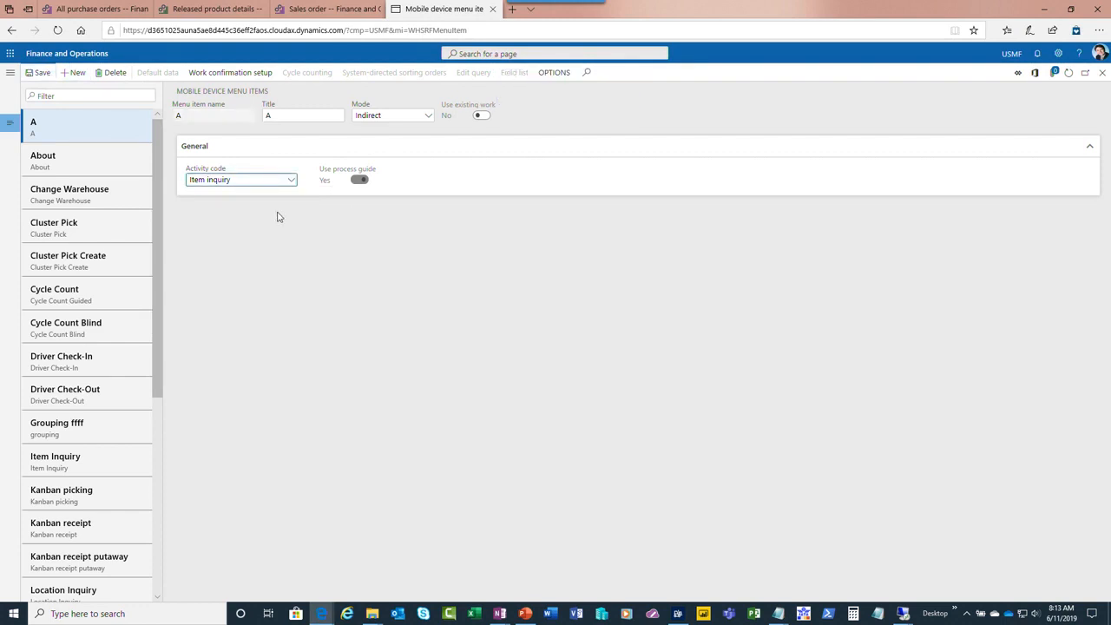
# Open the Inventory menu for editing in the Mobile device menu setup and select available menu item A
pyautogui.click(10, 72)
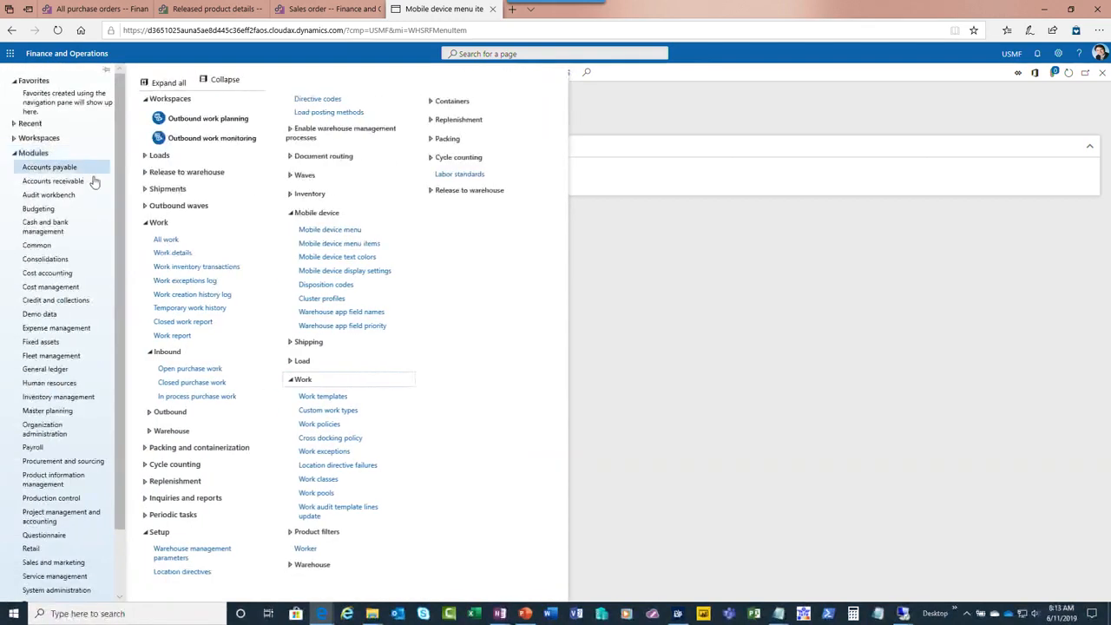
pyautogui.click(325, 230)
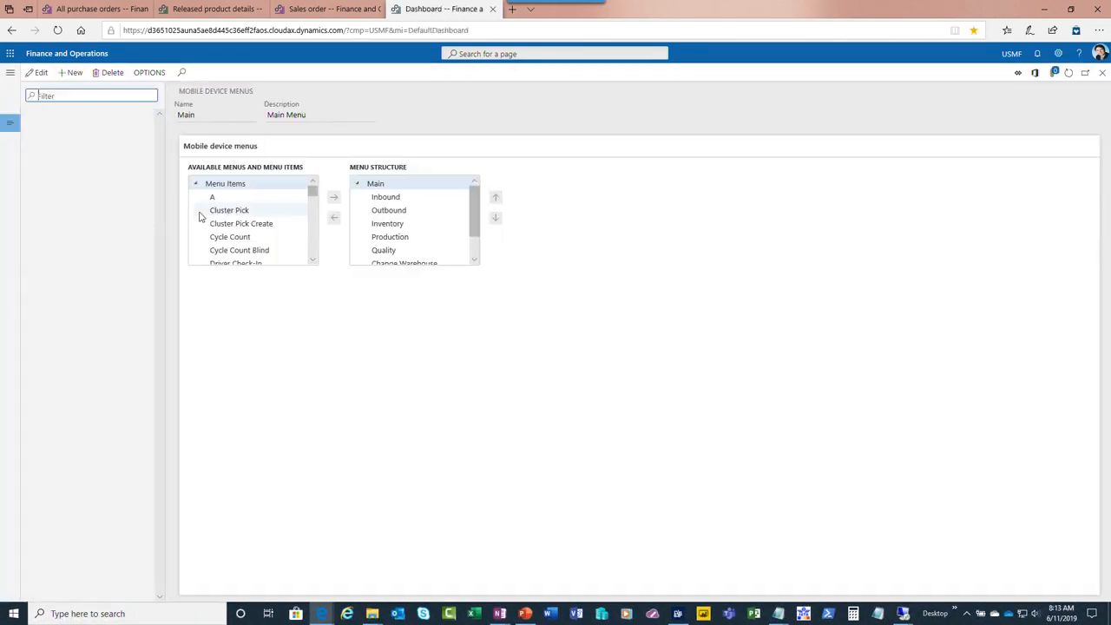
pyautogui.click(86, 199)
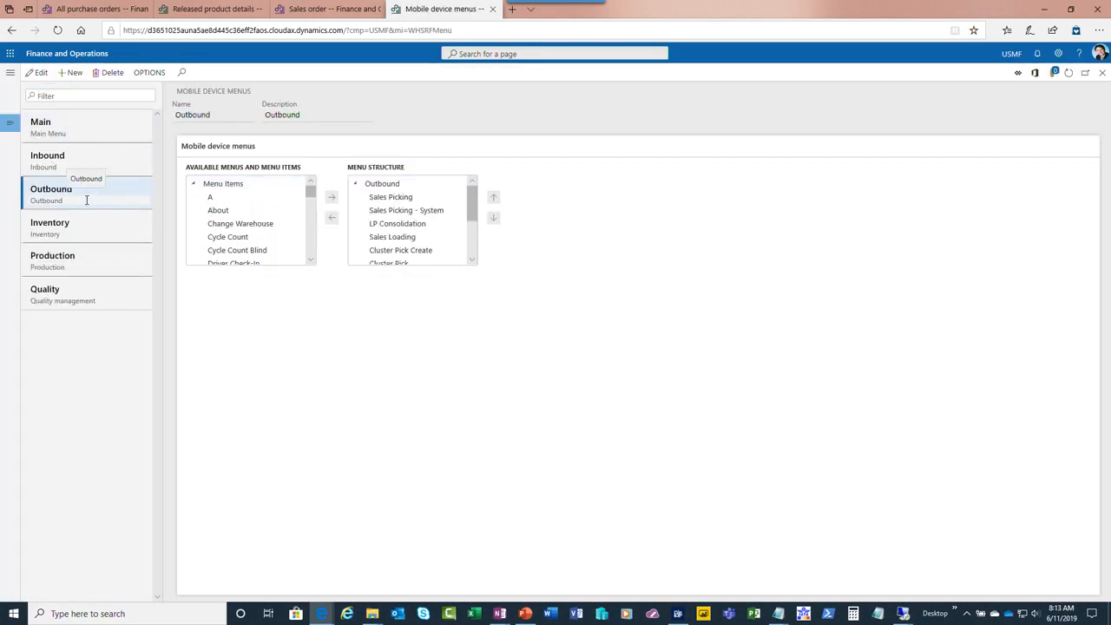
pyautogui.click(88, 228)
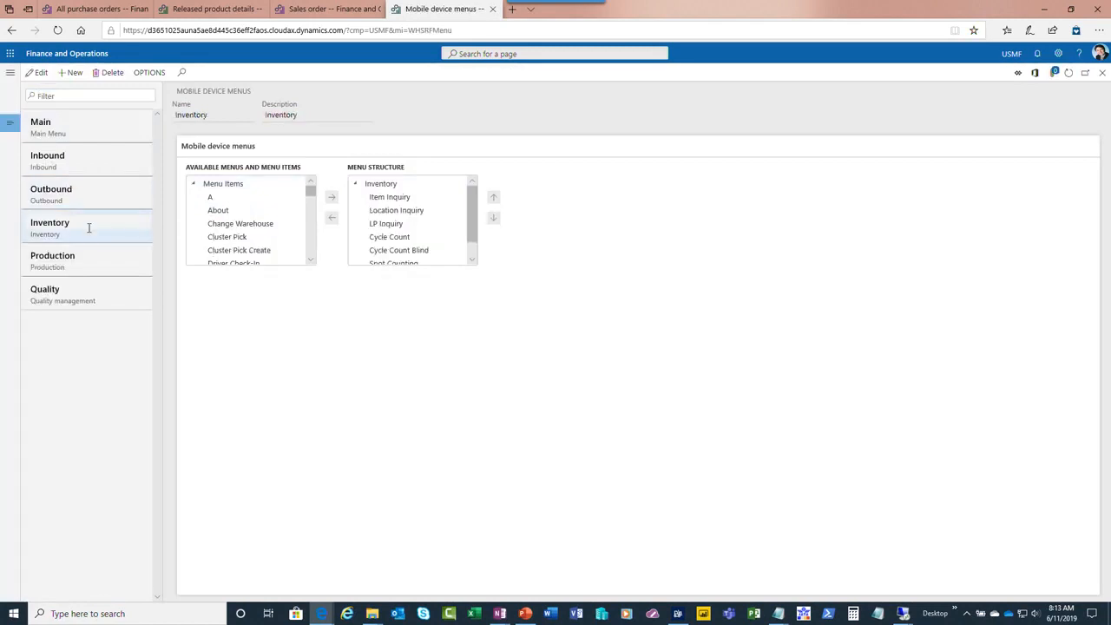
pyautogui.click(210, 197)
pyautogui.click(39, 75)
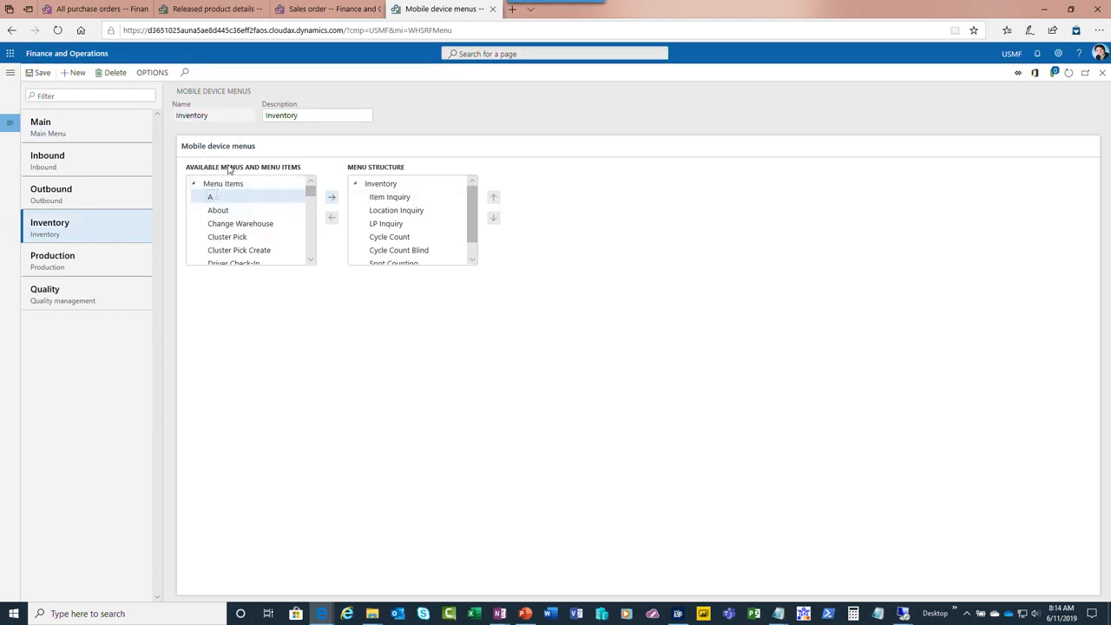
pyautogui.click(77, 73)
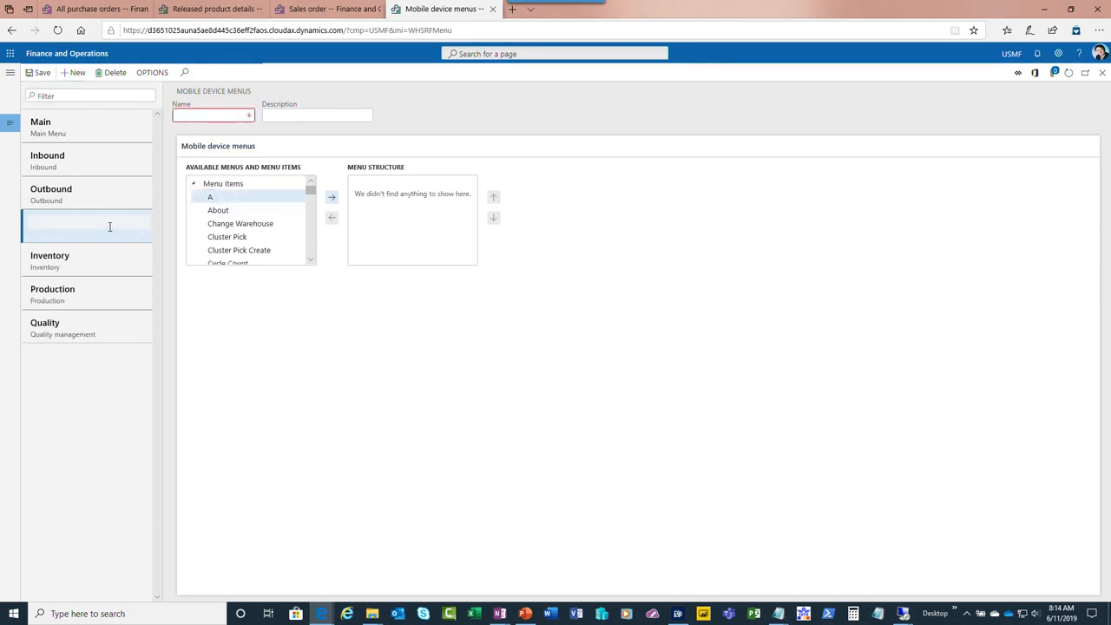
pyautogui.click(111, 73)
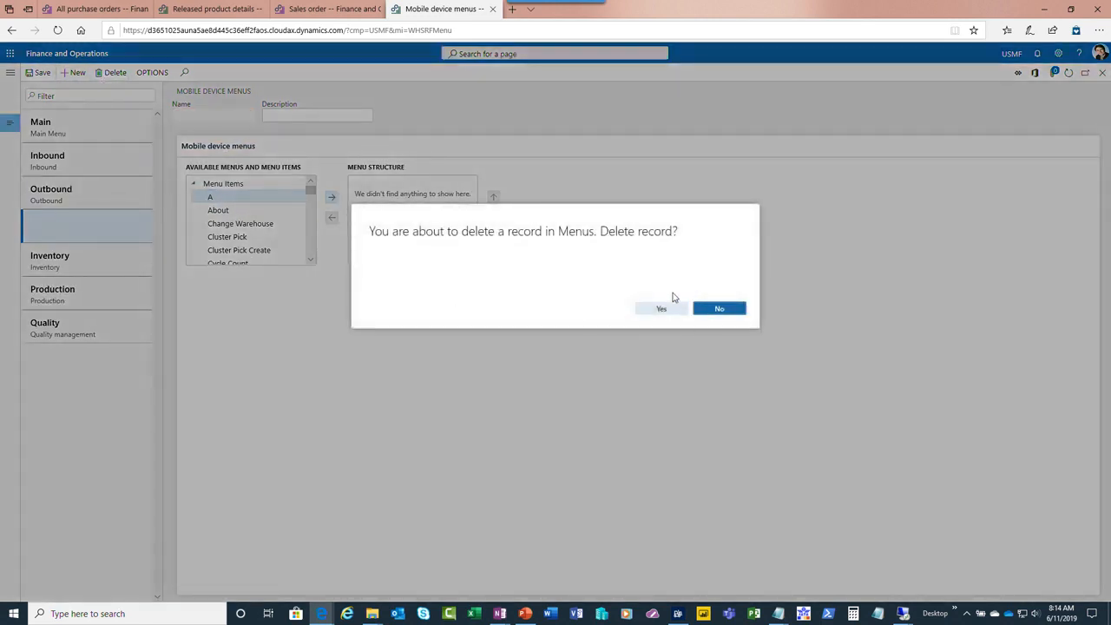
pyautogui.click(661, 308)
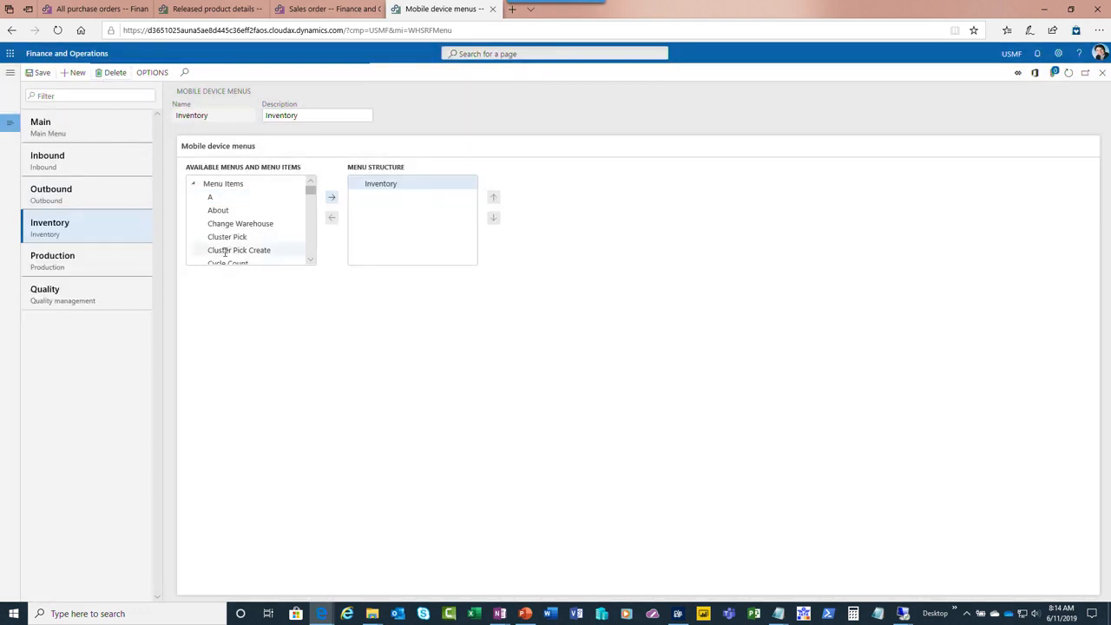
# Add menu item A to the Inventory menu structure and check the Main and Inbound menus
pyautogui.click(211, 198)
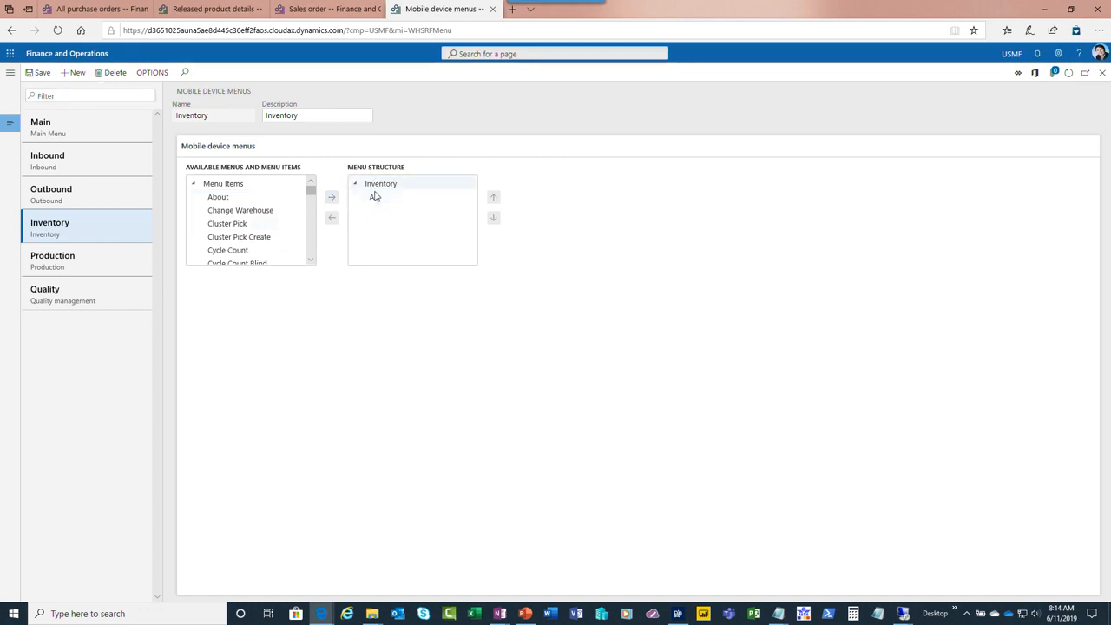
pyautogui.click(59, 199)
pyautogui.click(77, 132)
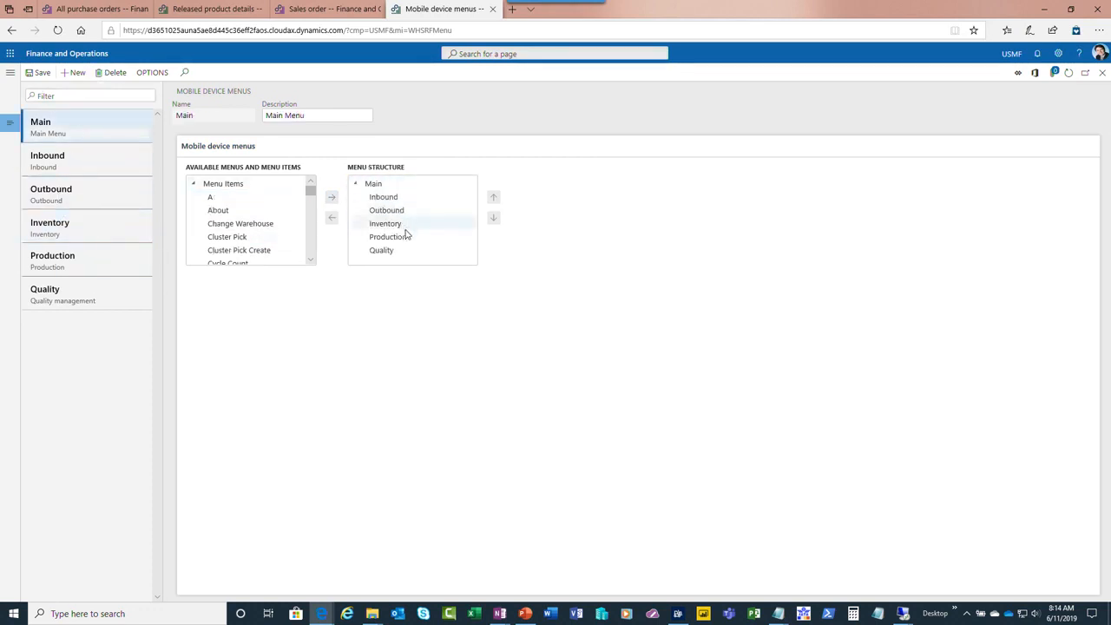
pyautogui.click(424, 224)
pyautogui.click(81, 156)
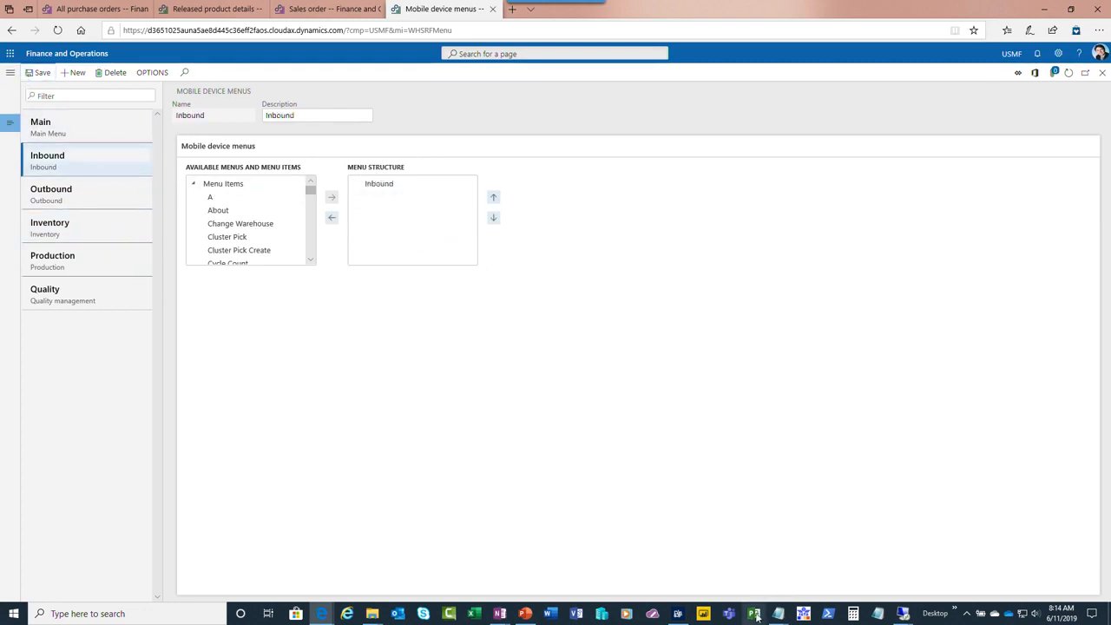
# Switch to the Warehousing app and open menu item A from the Inventory menu
pyautogui.click(677, 614)
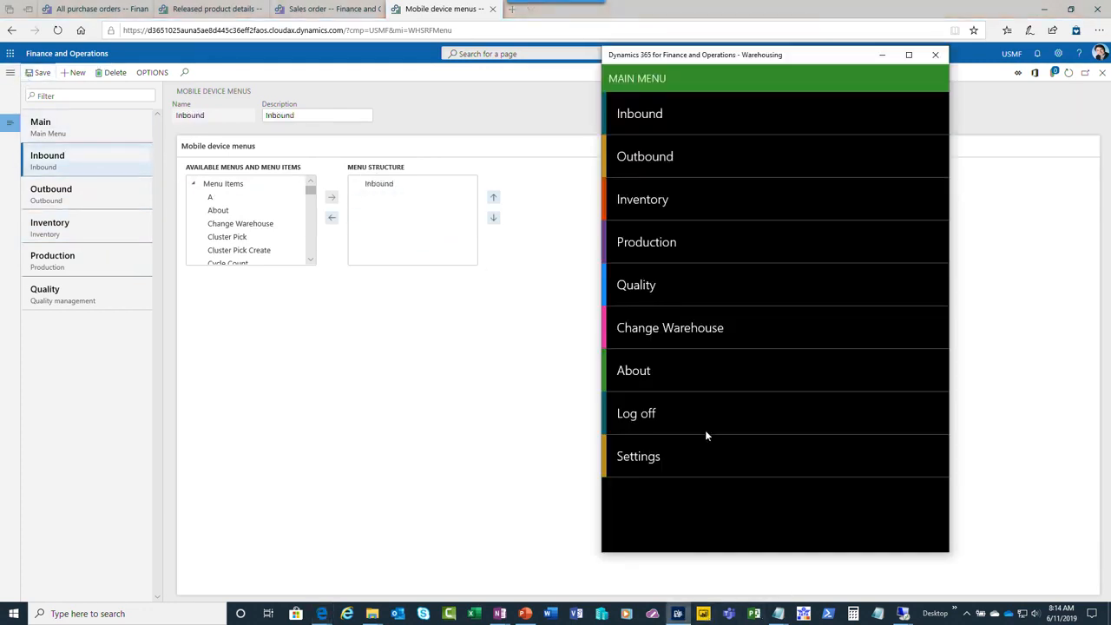
pyautogui.click(656, 205)
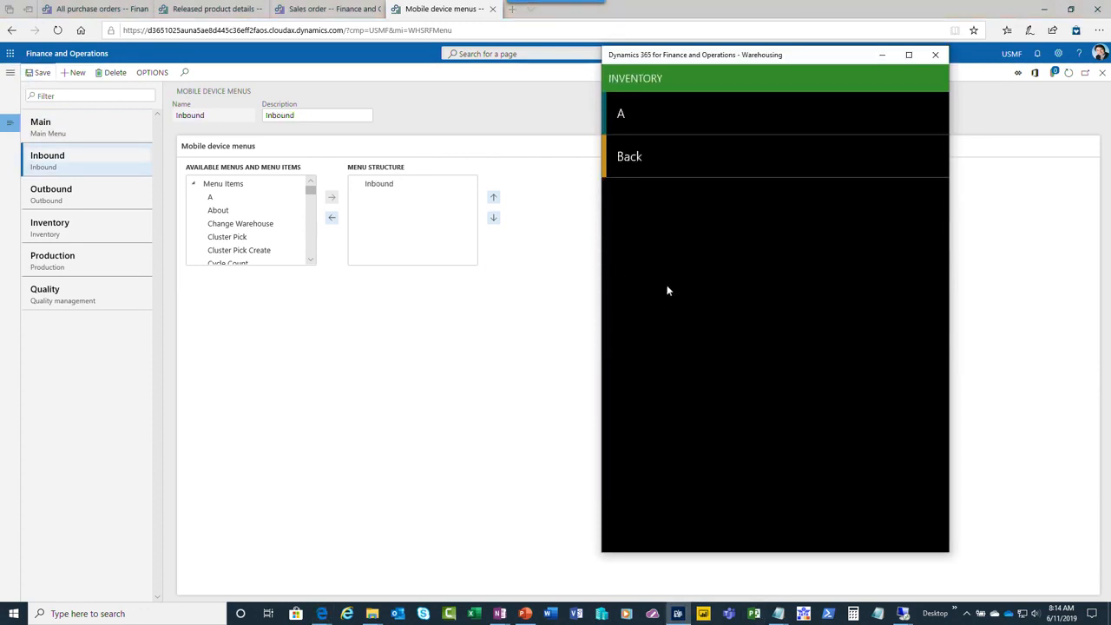
pyautogui.click(638, 118)
pyautogui.moveTo(677, 53); pyautogui.dragTo(680, 69)
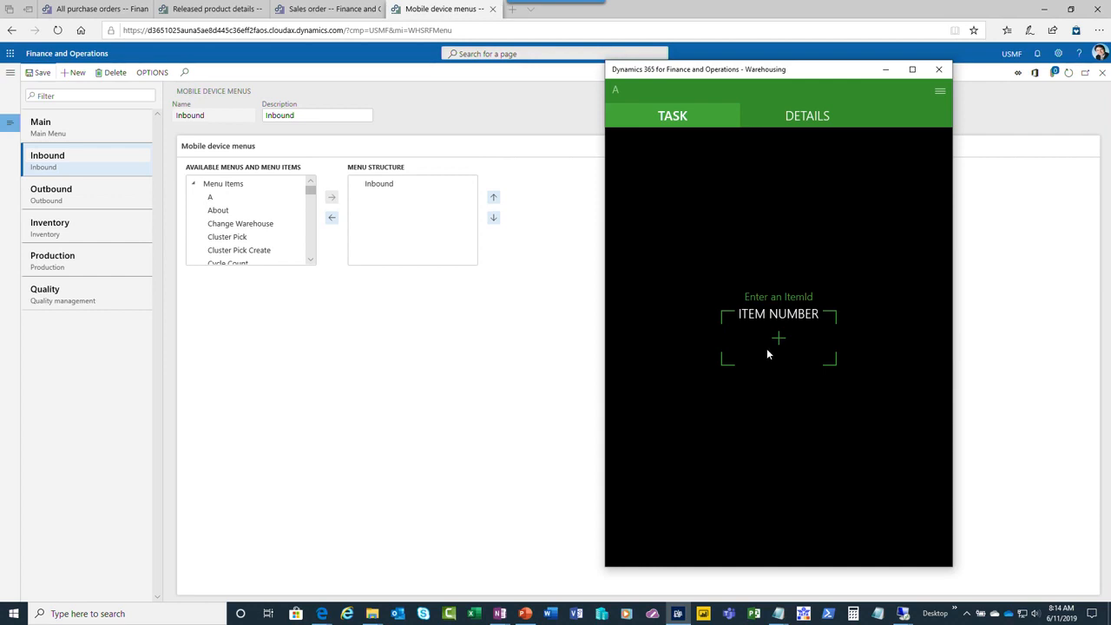
# Open the Warehouse app field names in Finance and Operations and examine the input type of Adjustment type
pyautogui.click(17, 73)
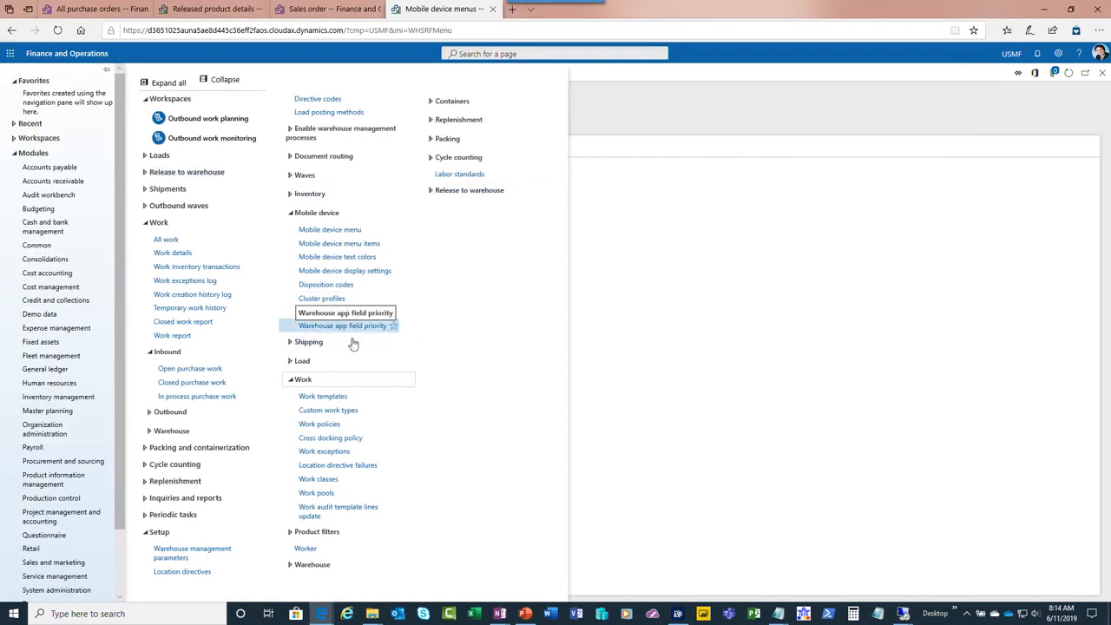
pyautogui.click(355, 314)
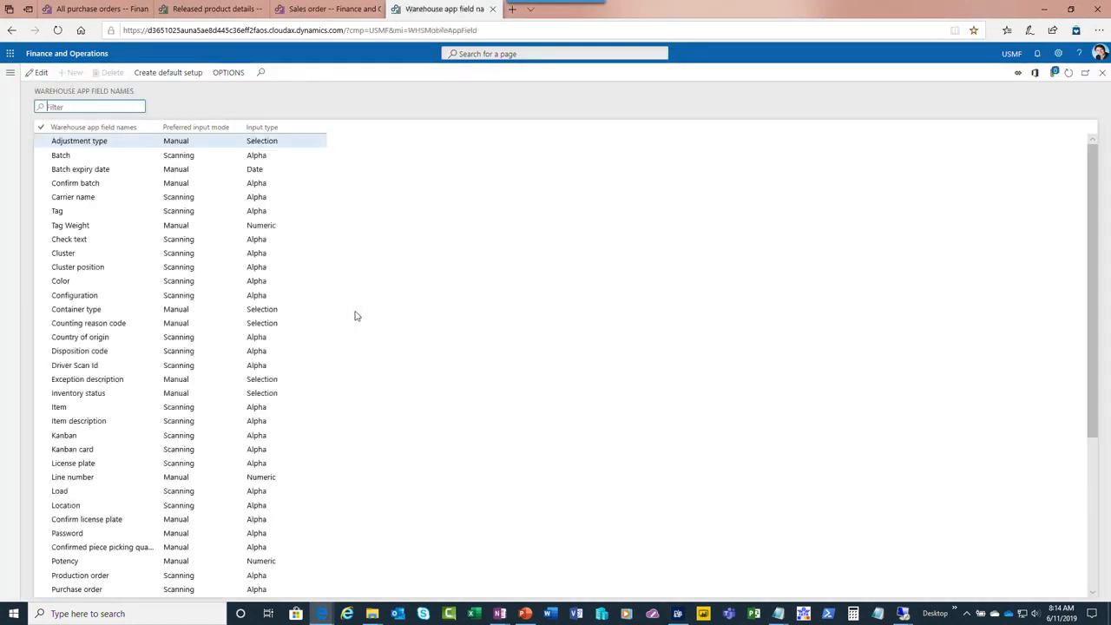
pyautogui.click(289, 141)
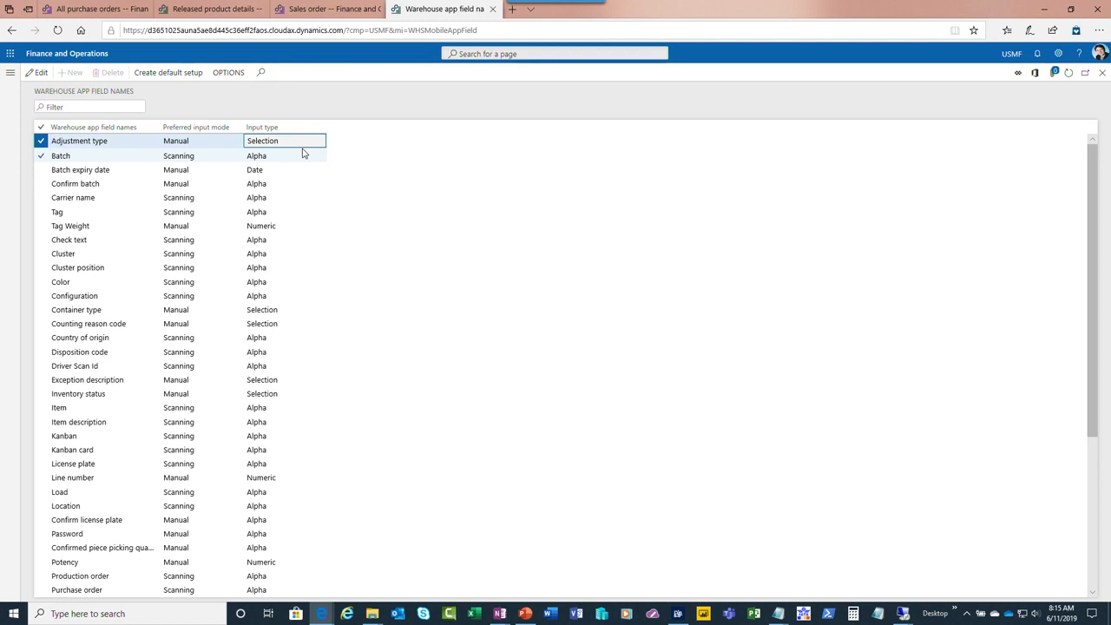
# Switch back to the Warehousing app and run the item inquiry for item number XWMS100
pyautogui.hotkey('alt', 'Tab')
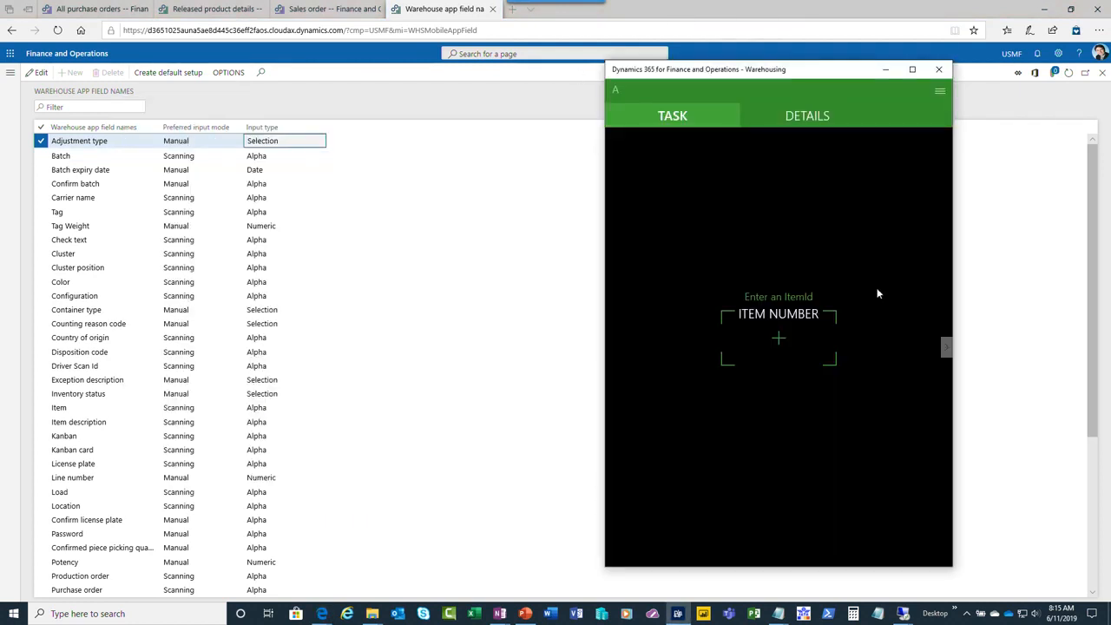
pyautogui.click(763, 340)
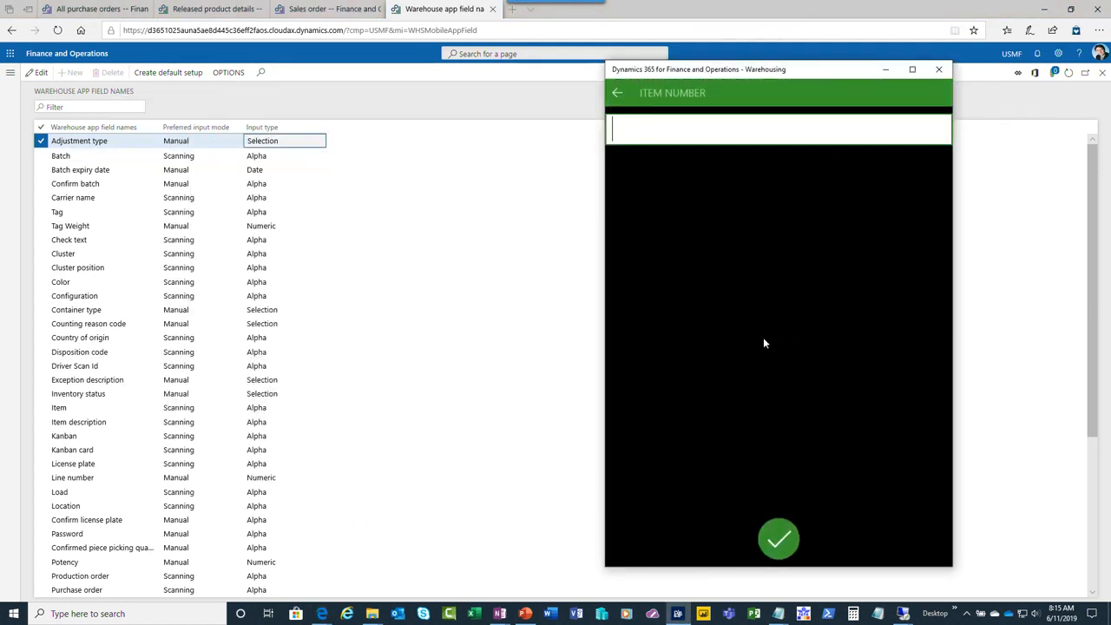
pyautogui.write('XWMS100')
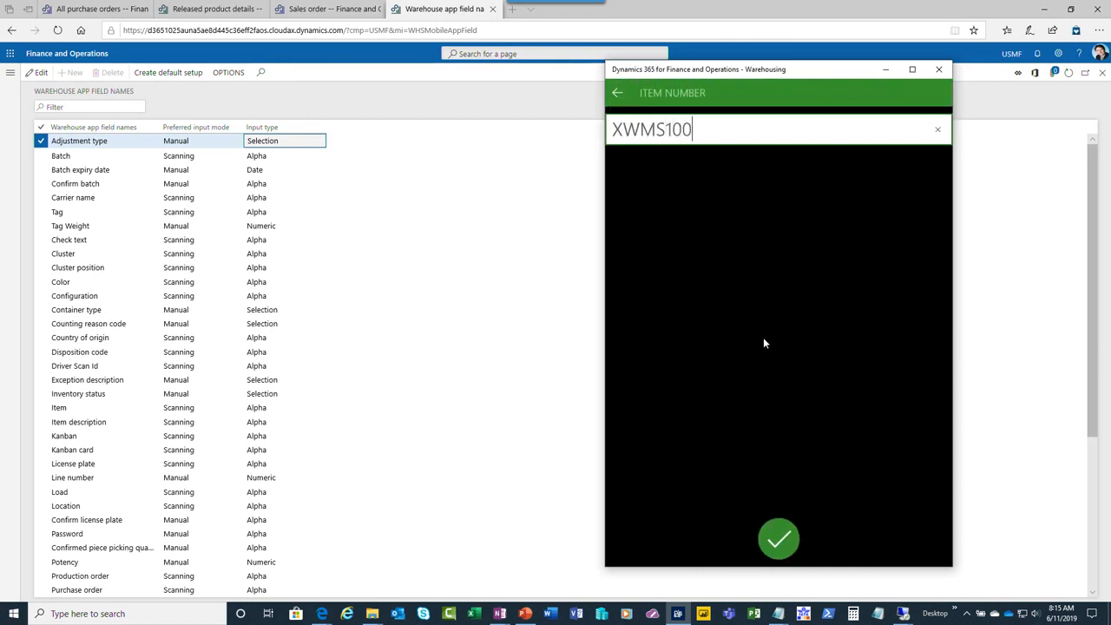
pyautogui.press('Return')
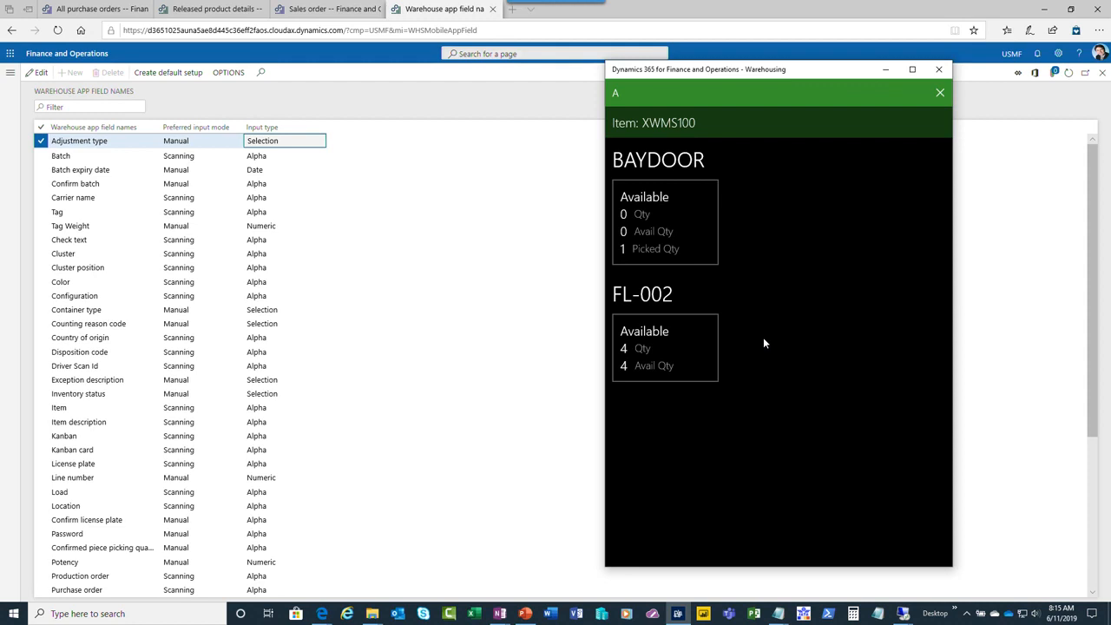
# Create mobile device menu item B titled BB with mode Work, and enable the use of existing work
pyautogui.click(9, 72)
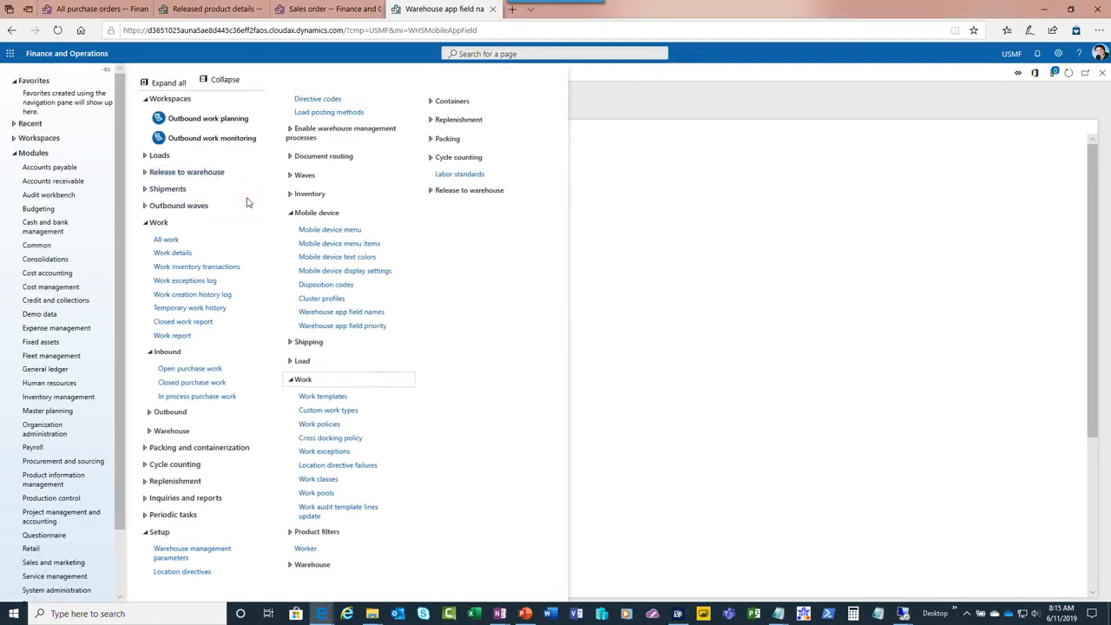
pyautogui.click(323, 242)
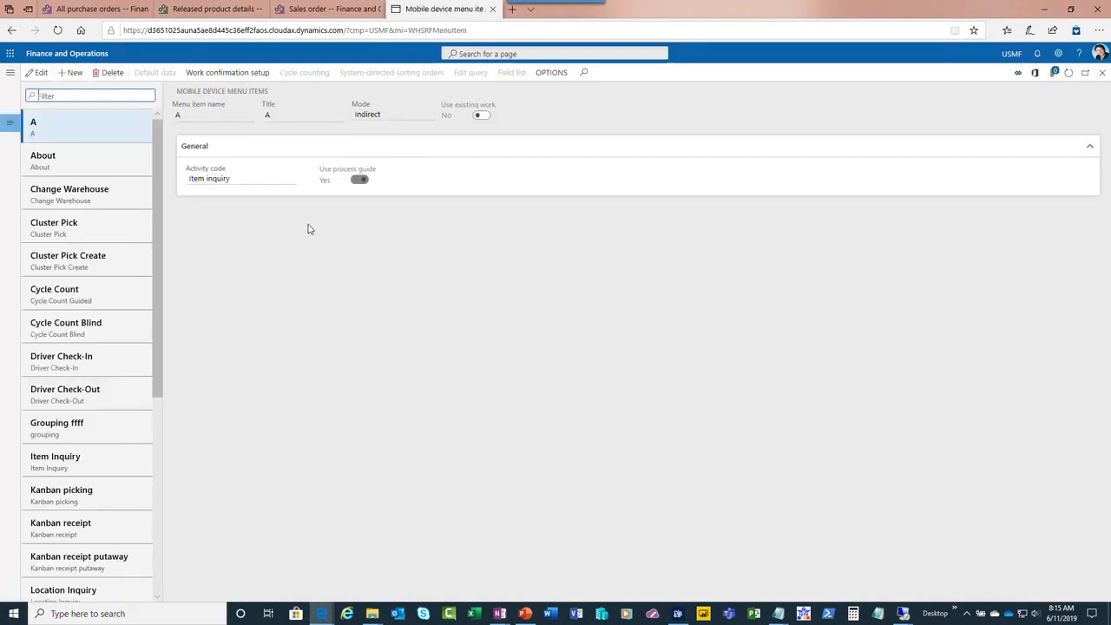
pyautogui.click(70, 72)
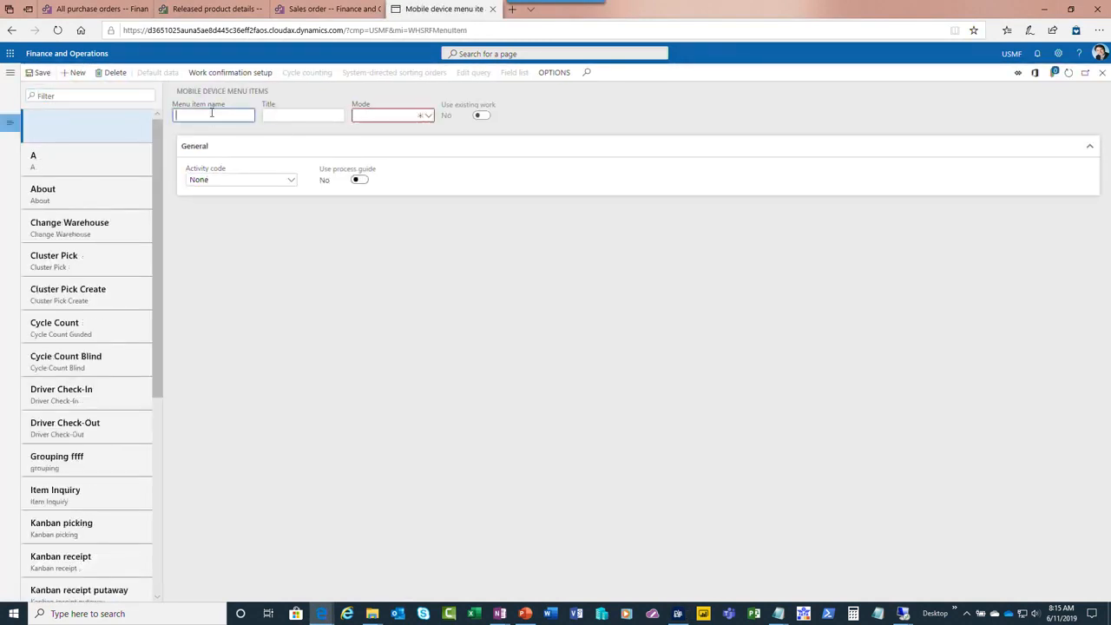
pyautogui.write('B')
pyautogui.click(330, 121)
pyautogui.write('BB')
pyautogui.click(380, 117)
pyautogui.click(379, 136)
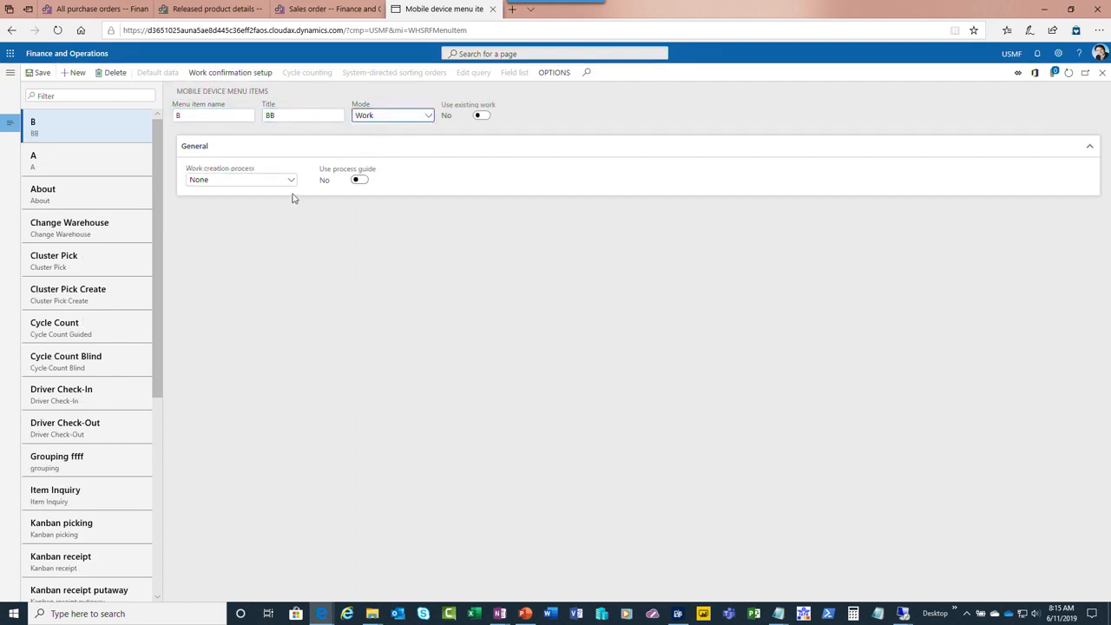
pyautogui.click(480, 116)
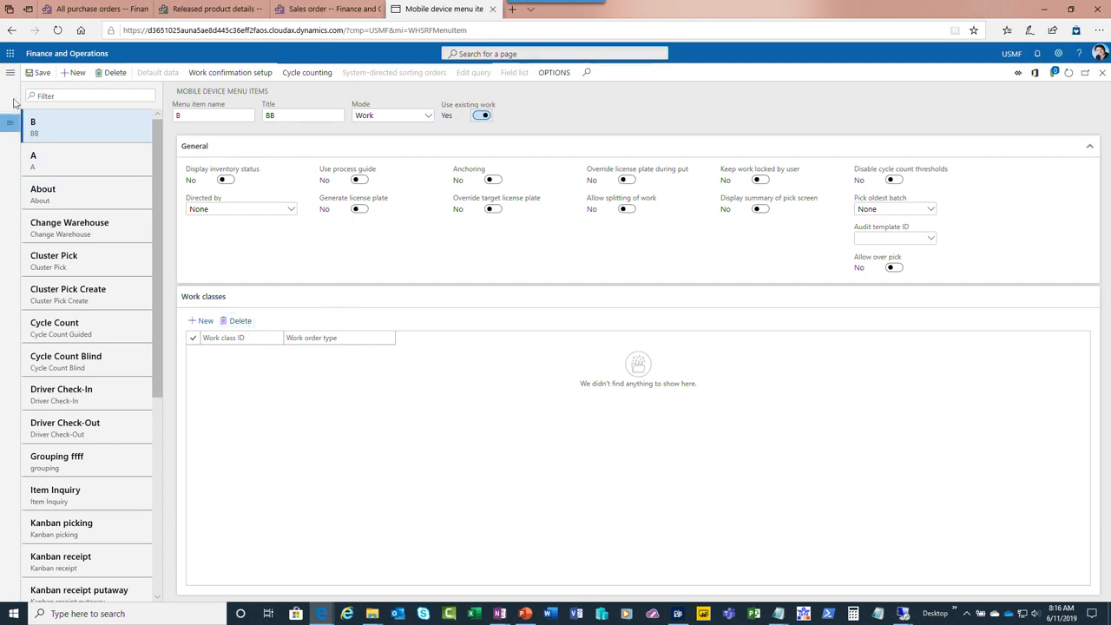
# Open the work templates for sales orders and examine the query of template 63 Pick and ship without changing it
pyautogui.click(10, 72)
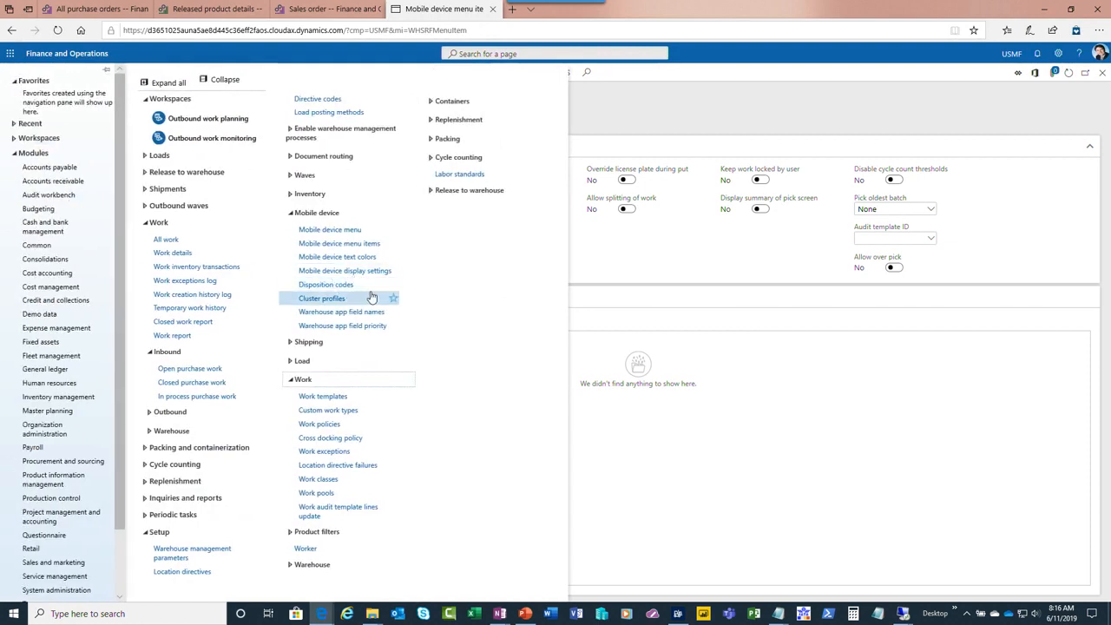
pyautogui.click(326, 397)
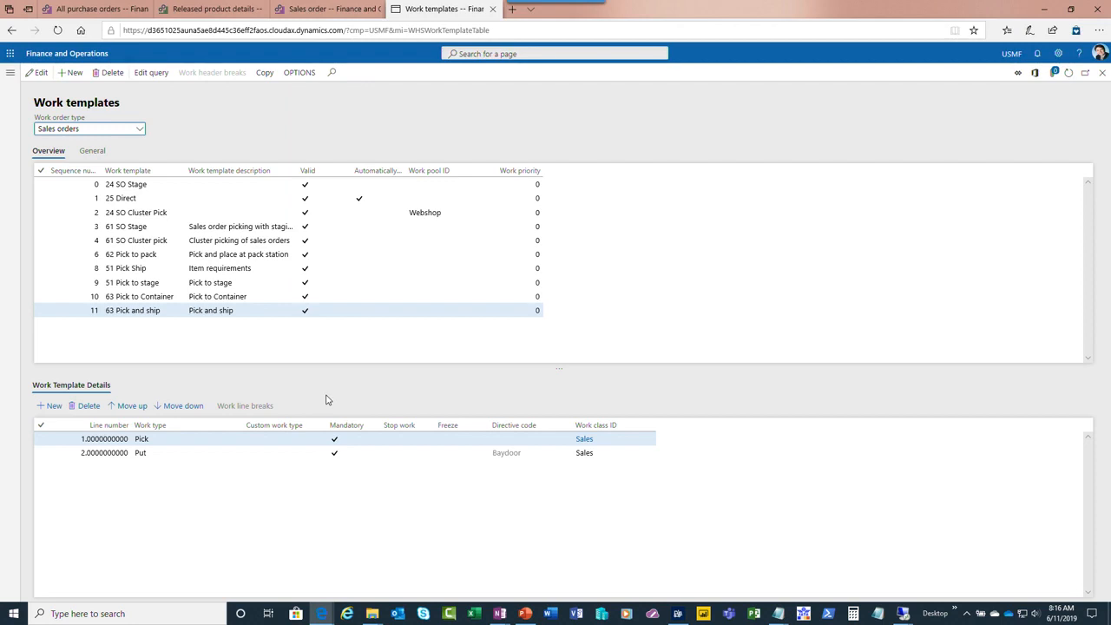
pyautogui.click(141, 129)
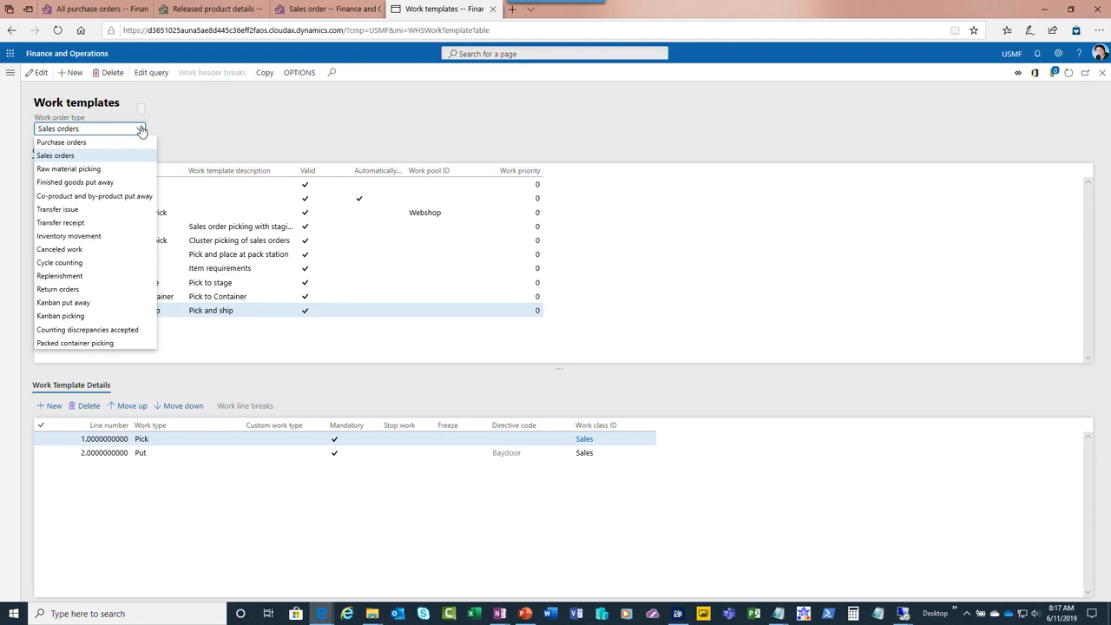
pyautogui.click(78, 155)
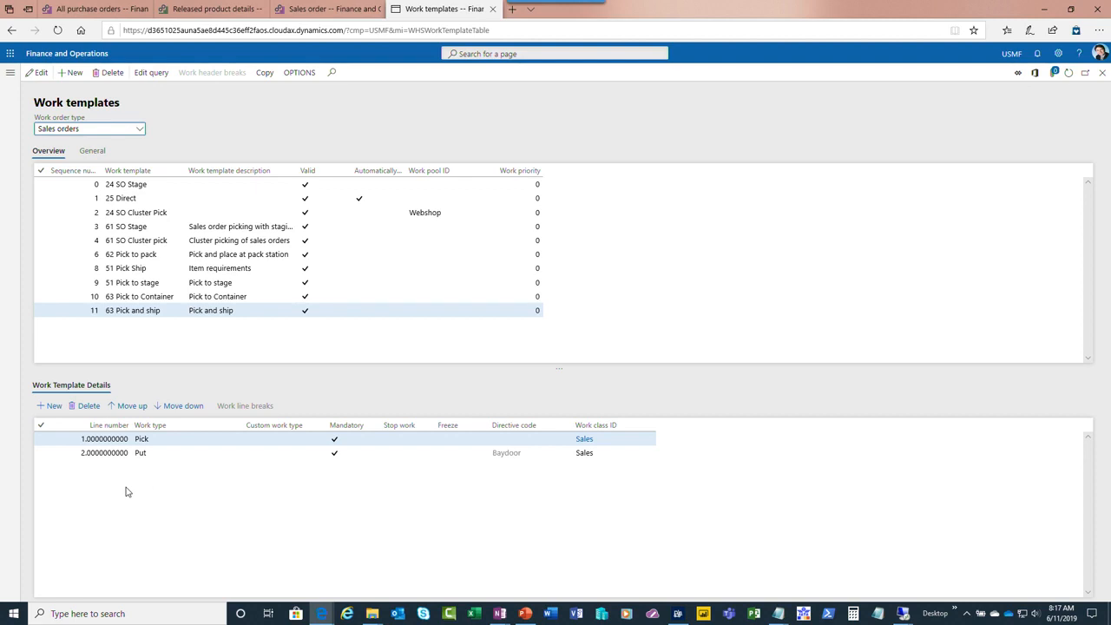
pyautogui.click(243, 310)
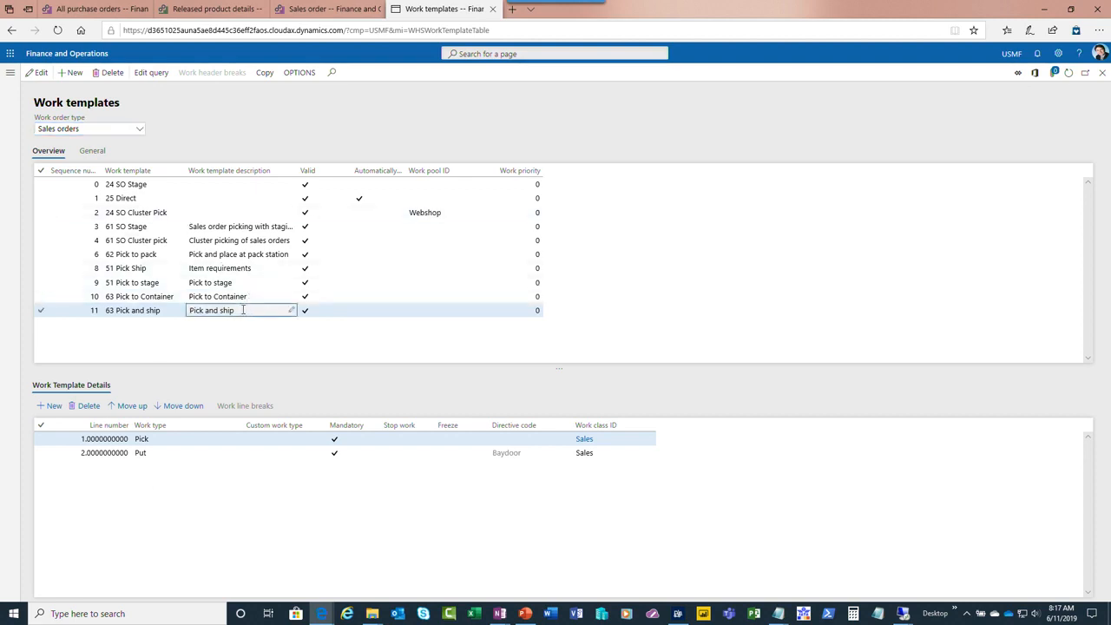
pyautogui.click(152, 75)
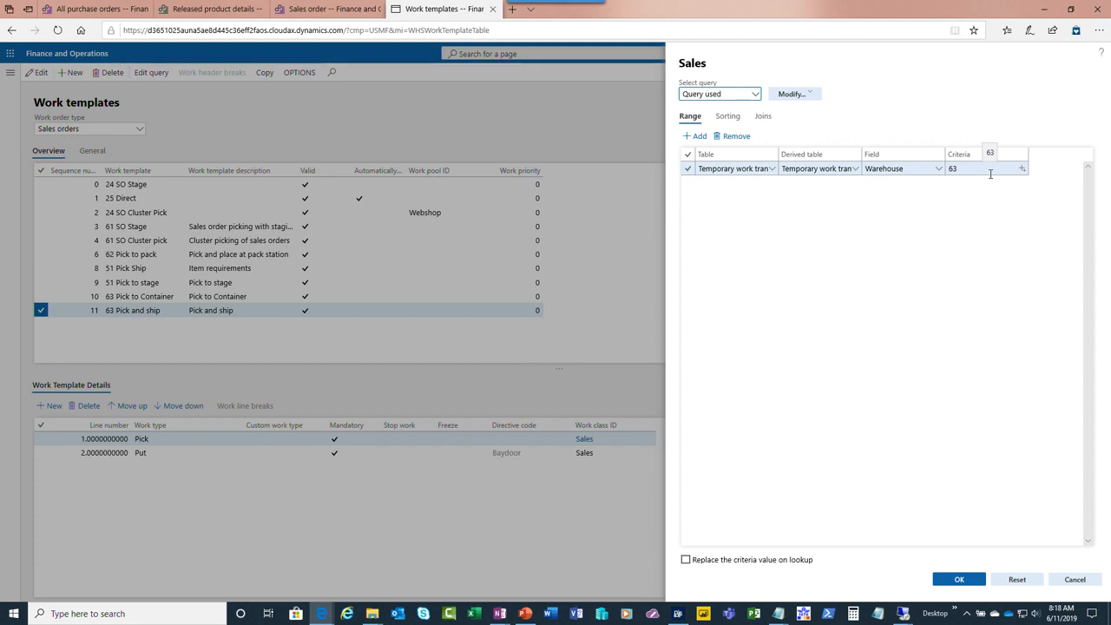
pyautogui.click(1074, 579)
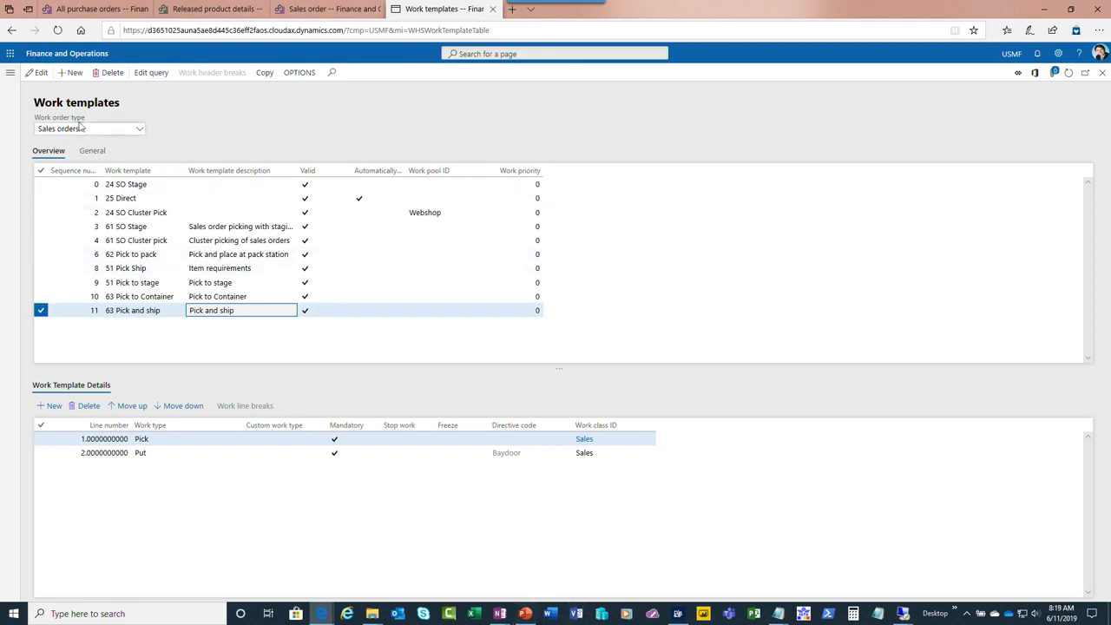
# Review the location formats and the list of locations in the warehouse setup
pyautogui.click(10, 72)
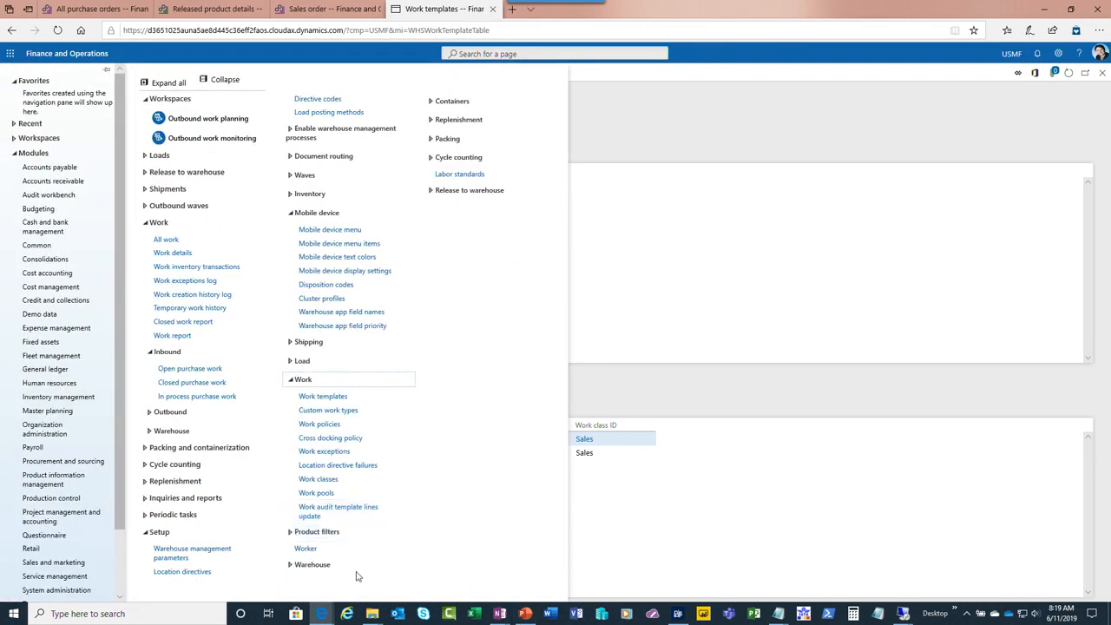
pyautogui.click(308, 213)
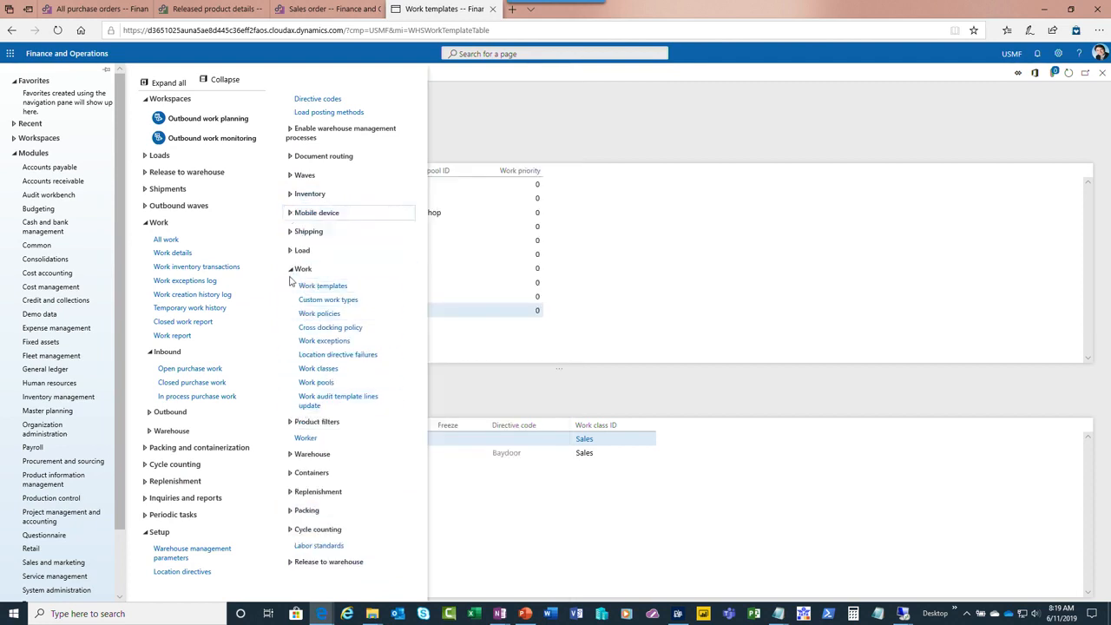
pyautogui.click(295, 269)
pyautogui.click(295, 193)
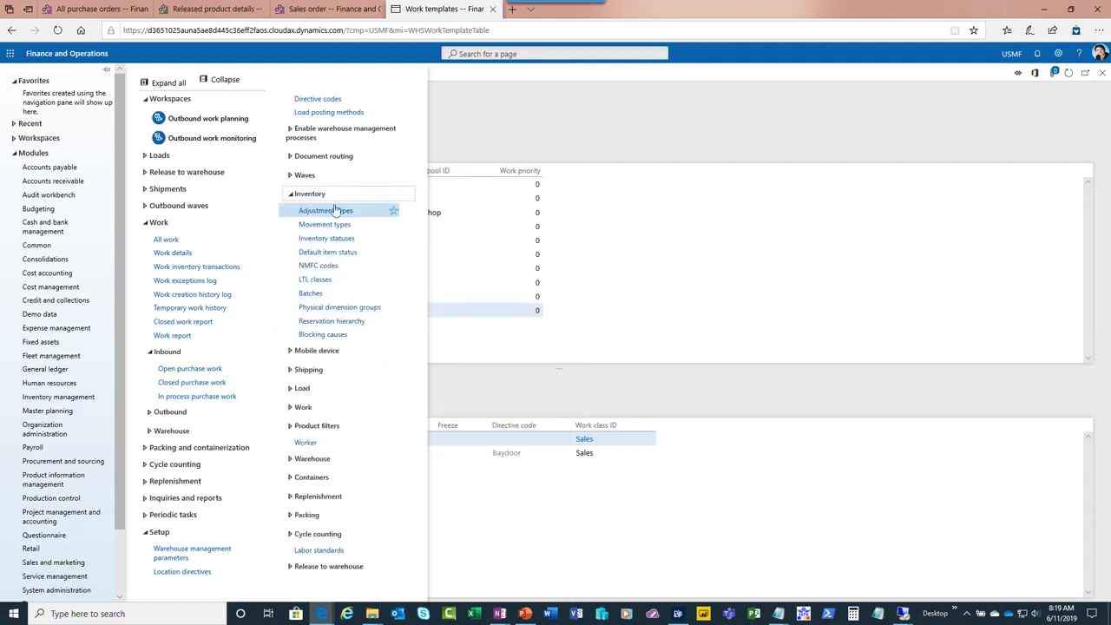
pyautogui.click(339, 462)
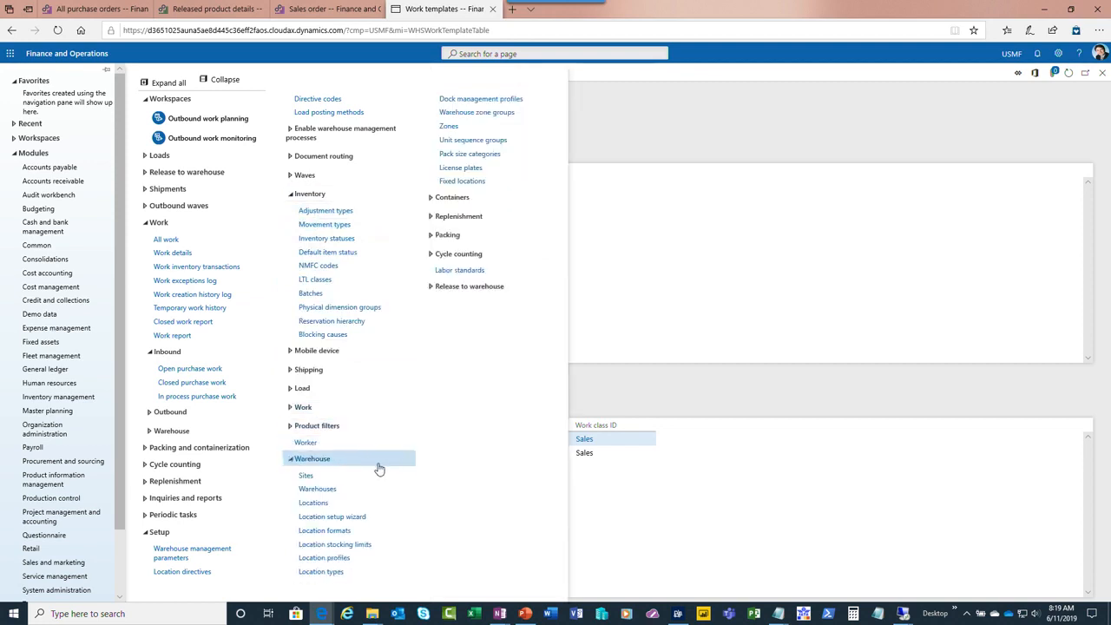
pyautogui.click(345, 531)
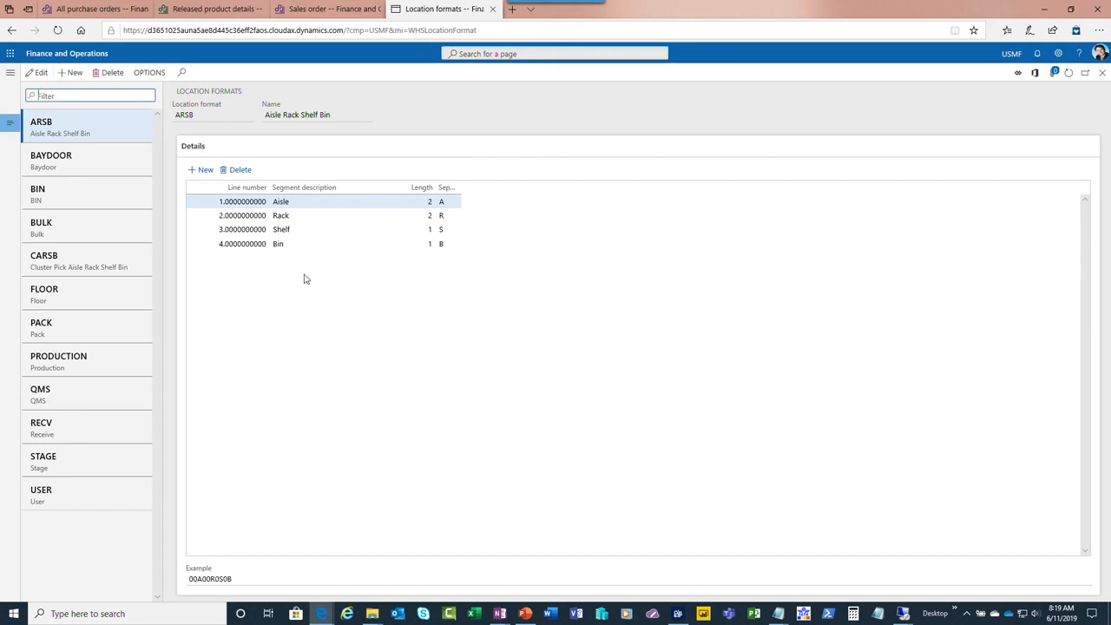
pyautogui.click(10, 72)
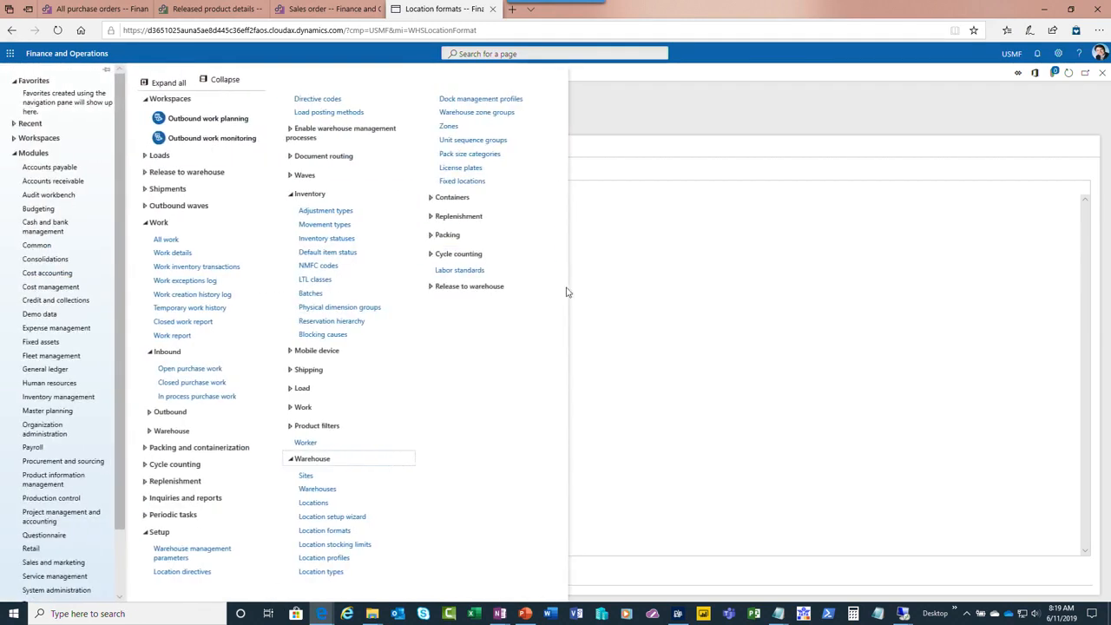
pyautogui.click(316, 507)
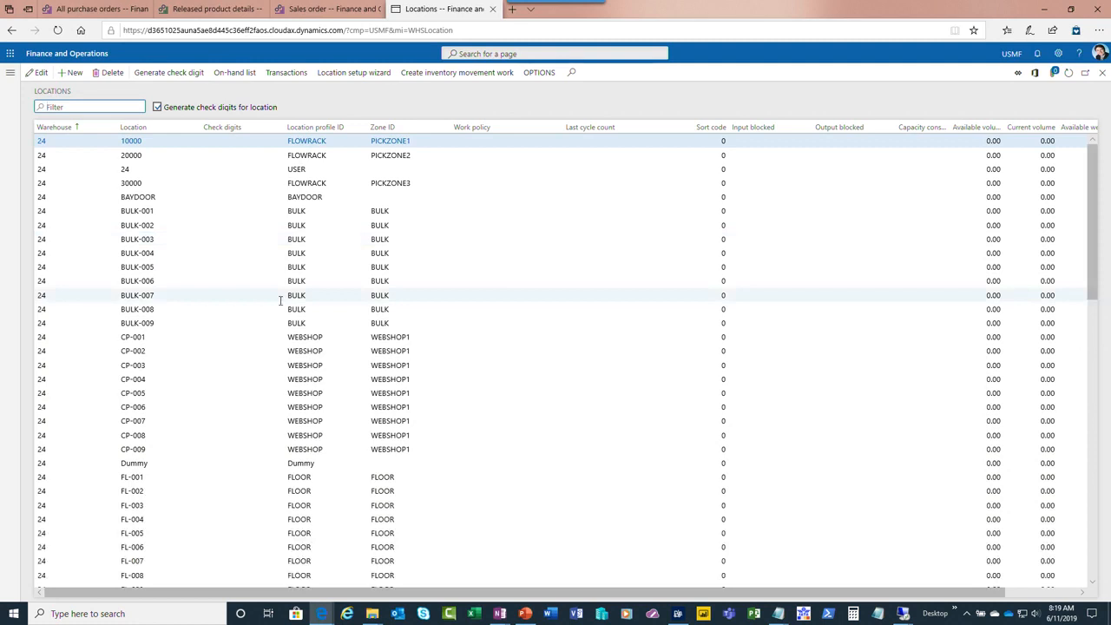
# Open the location directives for the Sales orders work order type and examine the first line of 24 SO Pick
pyautogui.click(11, 77)
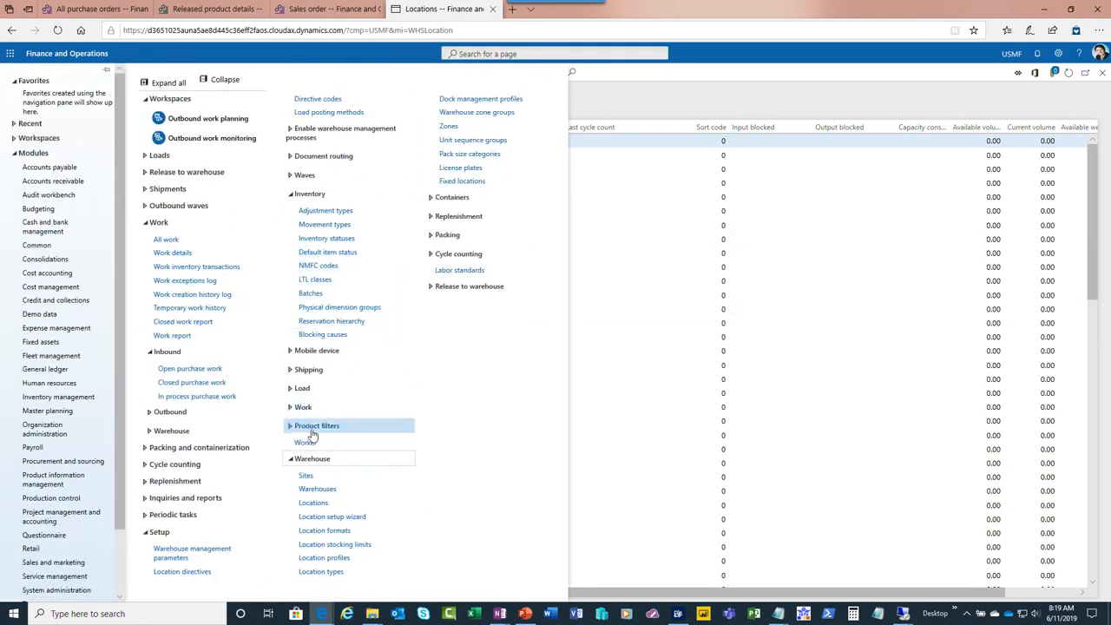
pyautogui.click(292, 459)
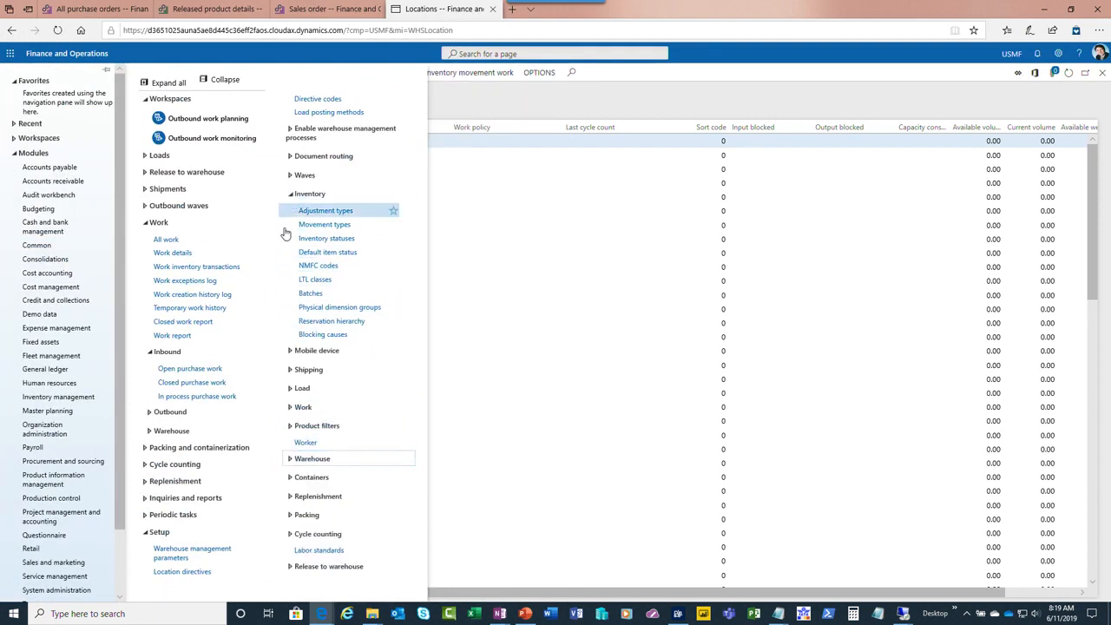
pyautogui.click(187, 572)
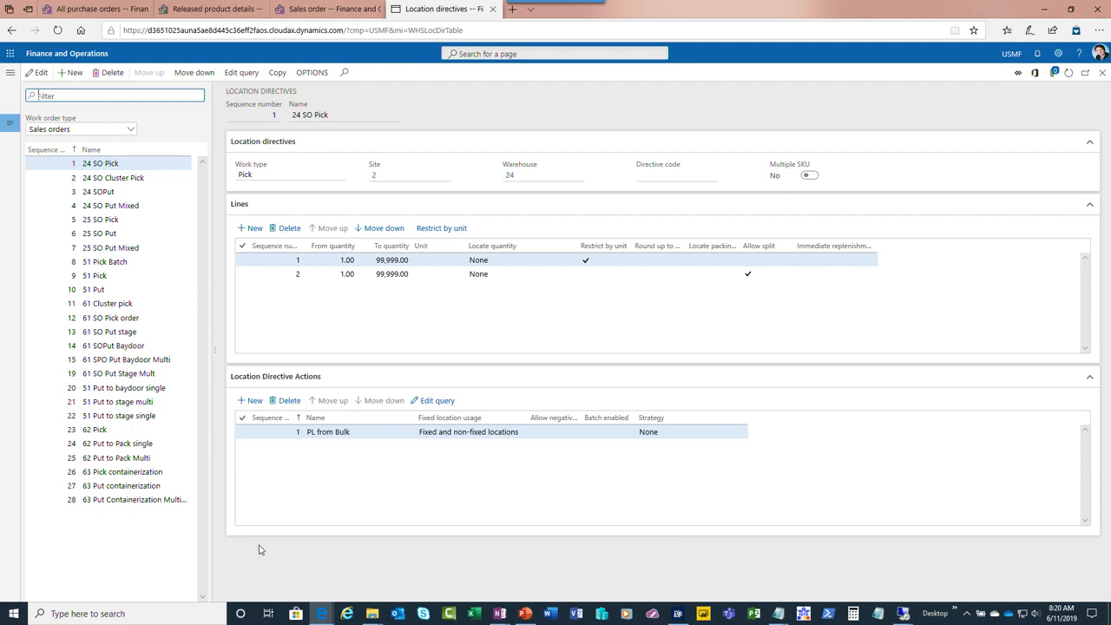
pyautogui.click(411, 262)
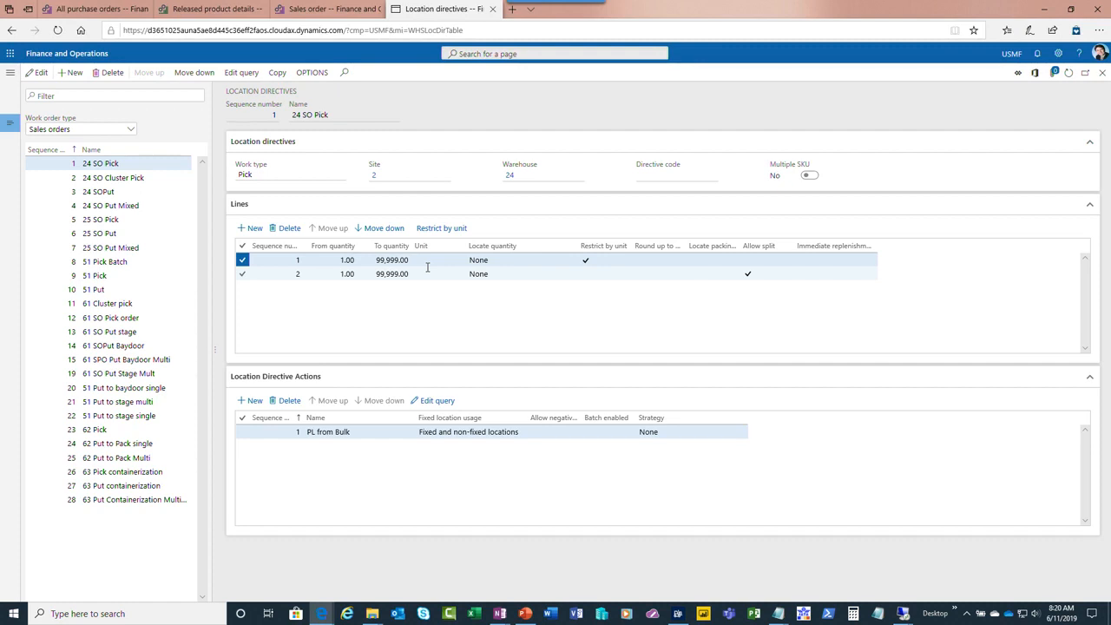
pyautogui.click(130, 131)
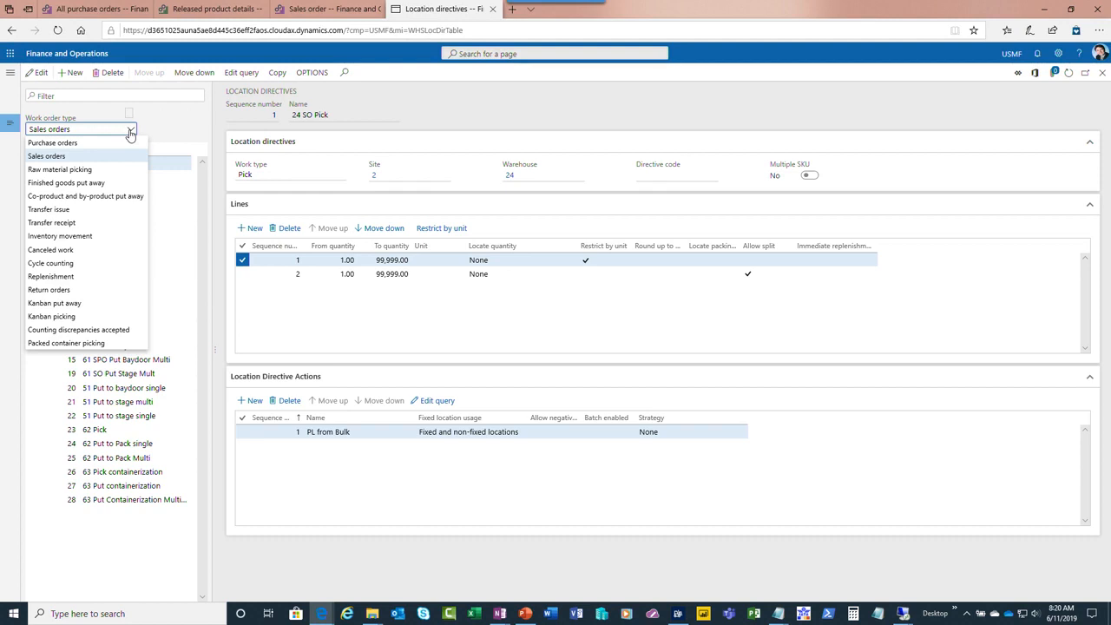
pyautogui.click(107, 157)
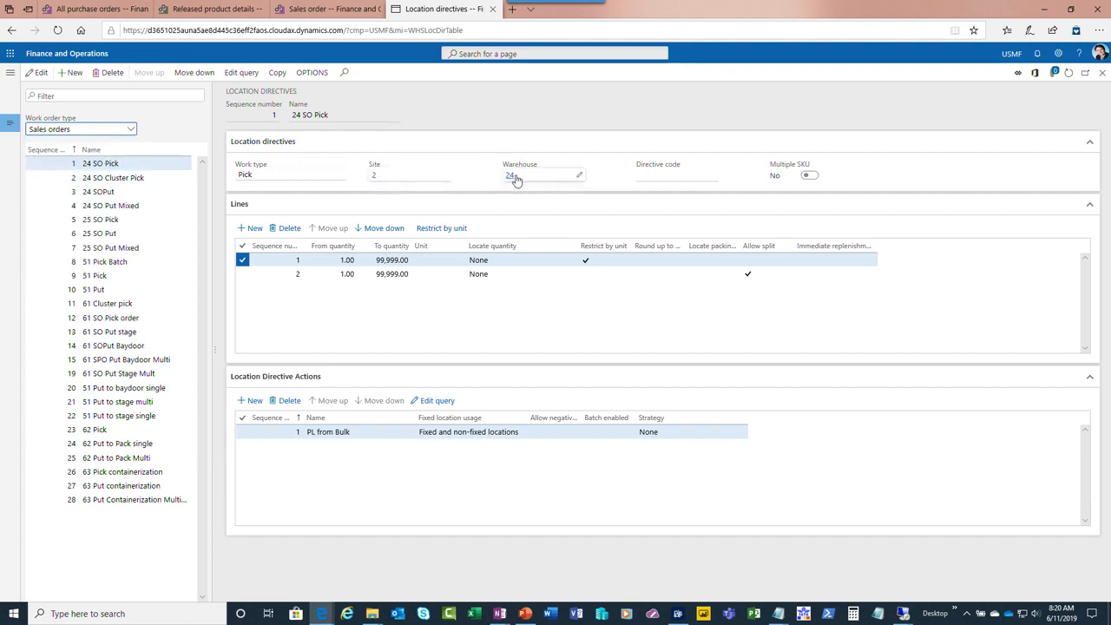
# Examine the query of the PL from Bulk location directive action and close it without changes
pyautogui.moveTo(510, 184)
pyautogui.click(446, 405)
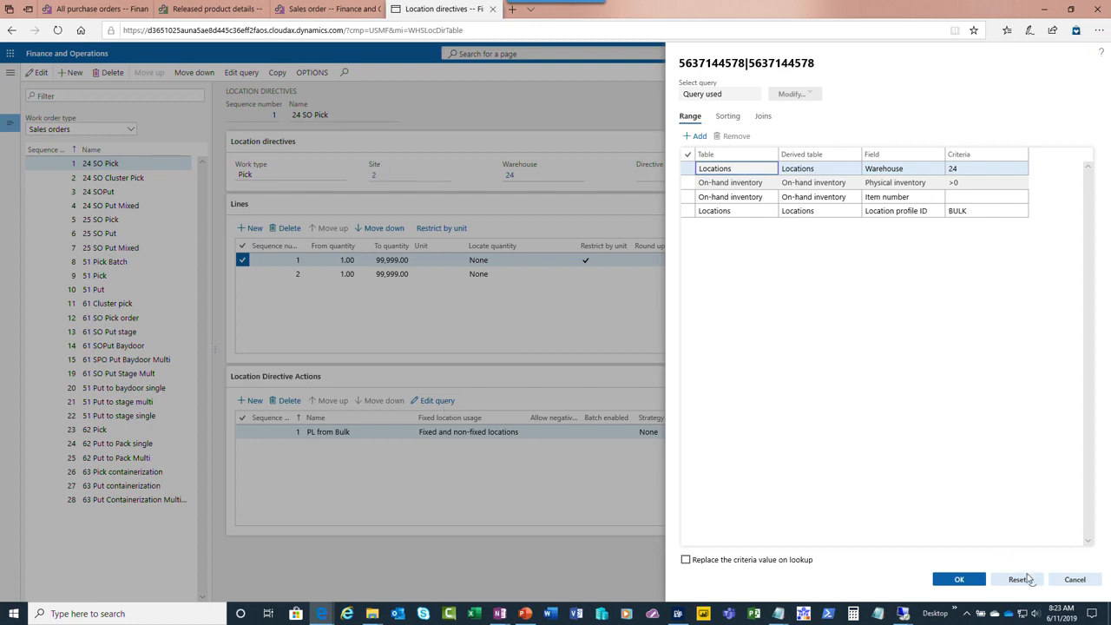
pyautogui.click(1075, 581)
# Browse the warehouse inquiries and reports, expanding mobile device logs, warehouse performance analysis, pick list reports and warehouse monitoring reports
pyautogui.click(9, 72)
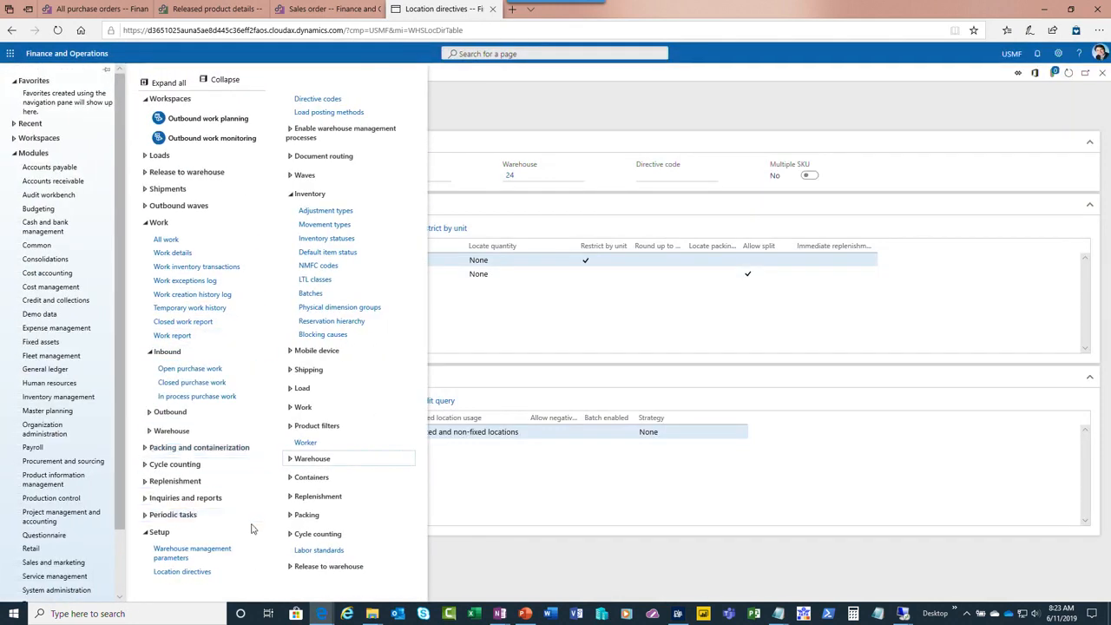
pyautogui.click(241, 500)
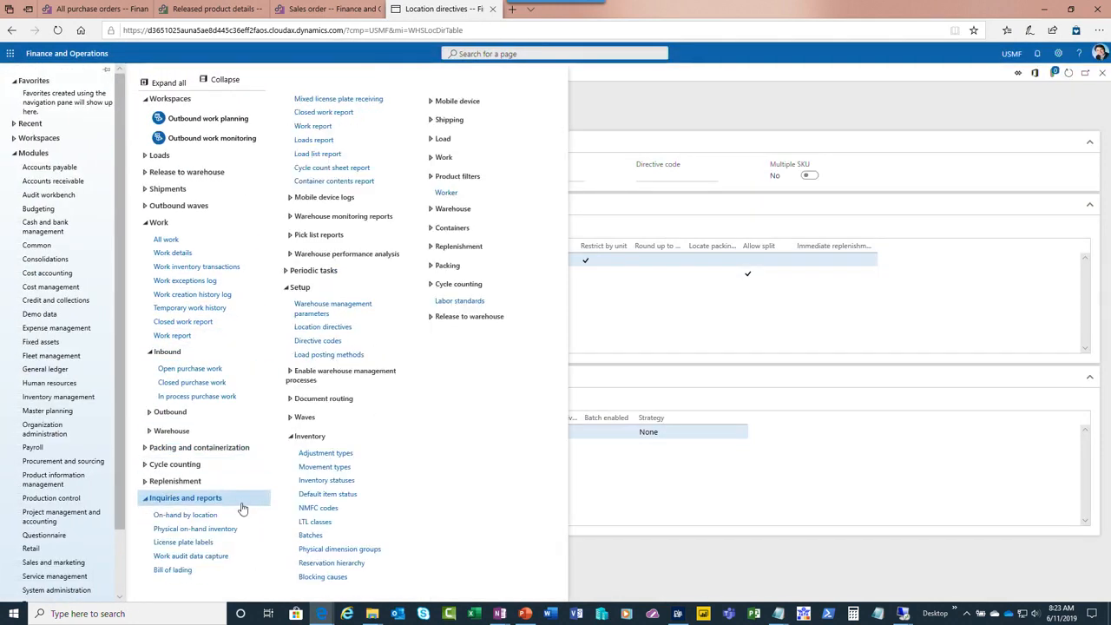
pyautogui.click(370, 198)
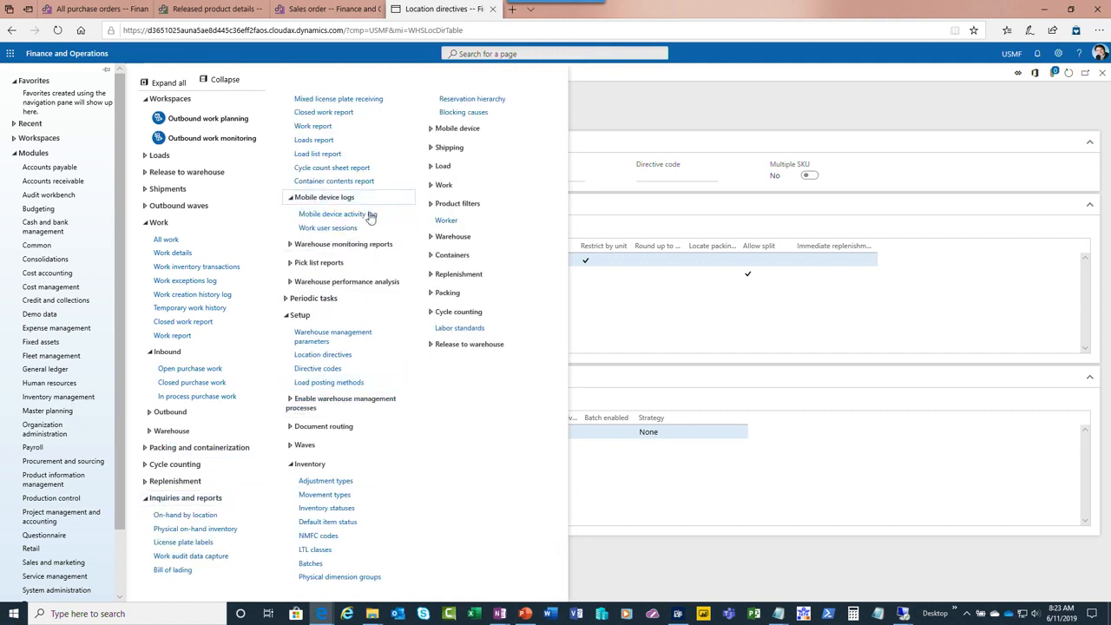
pyautogui.click(378, 284)
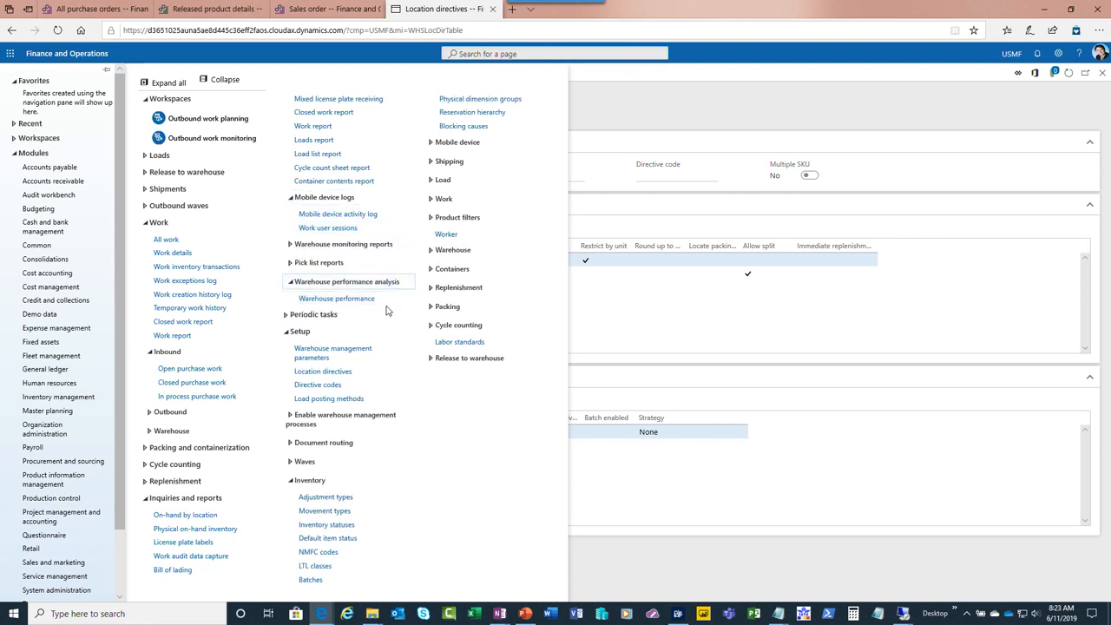
pyautogui.click(365, 263)
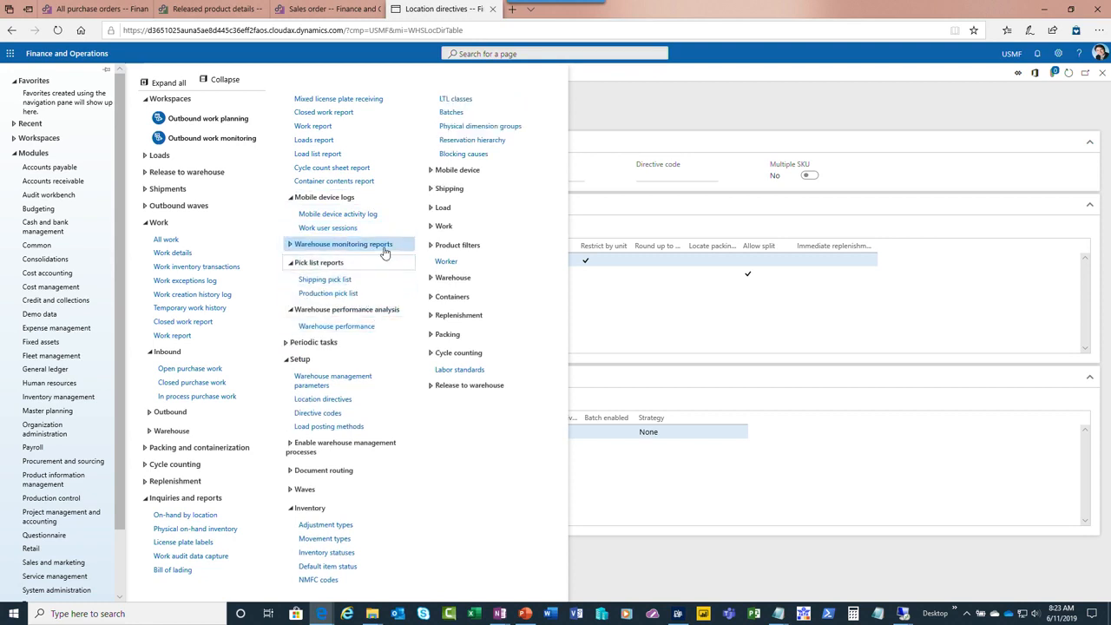
pyautogui.click(385, 246)
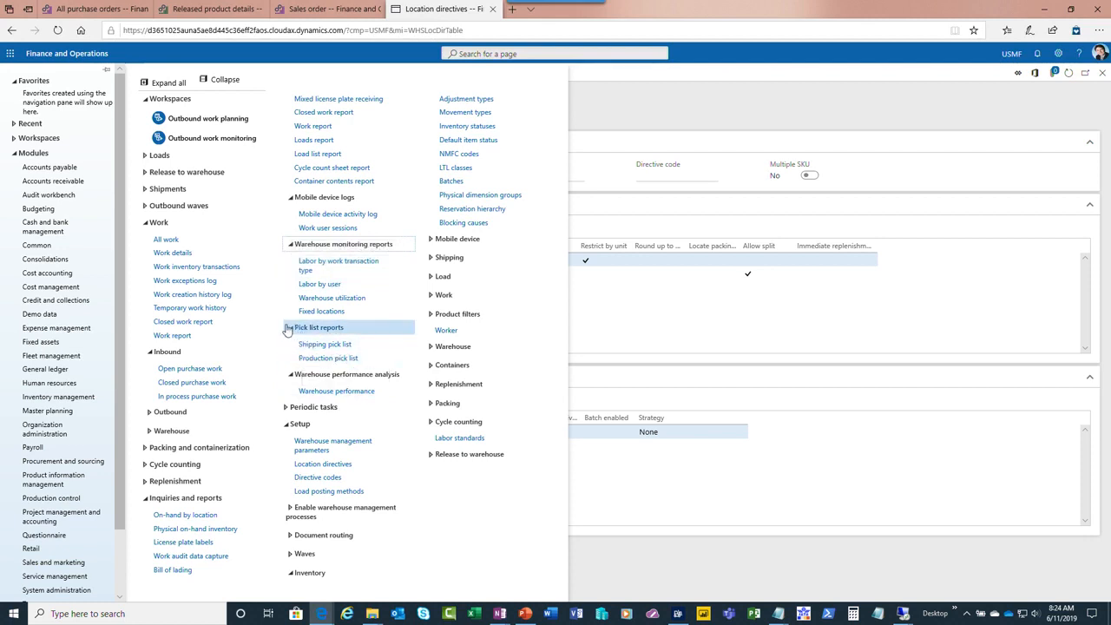
# Open the last sales order work in the All work list and examine its pick and put lines
pyautogui.click(170, 240)
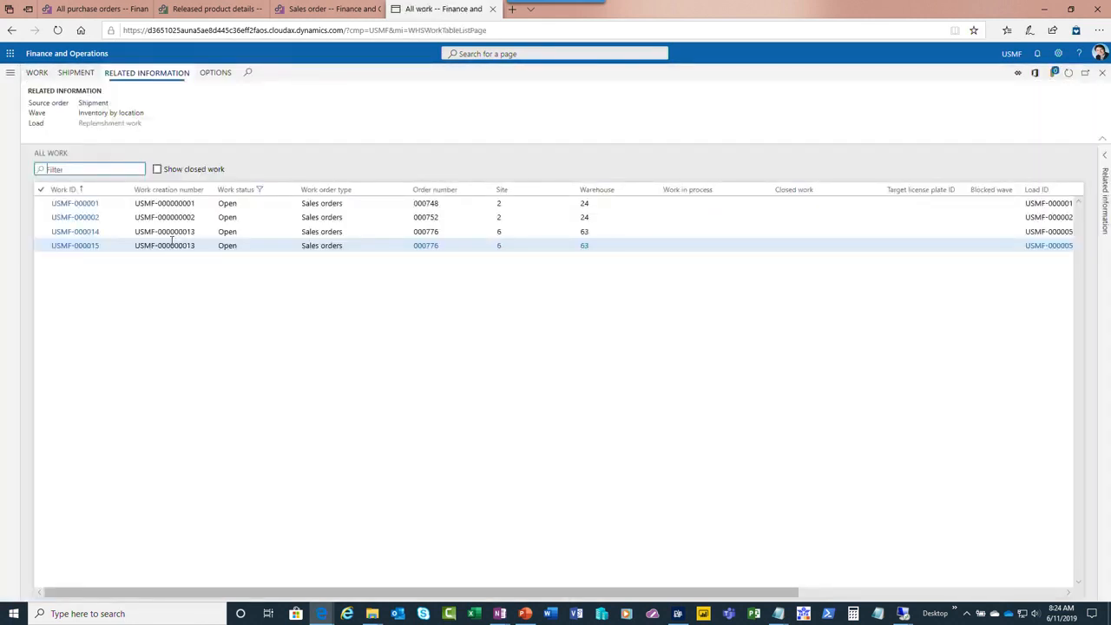
pyautogui.click(79, 252)
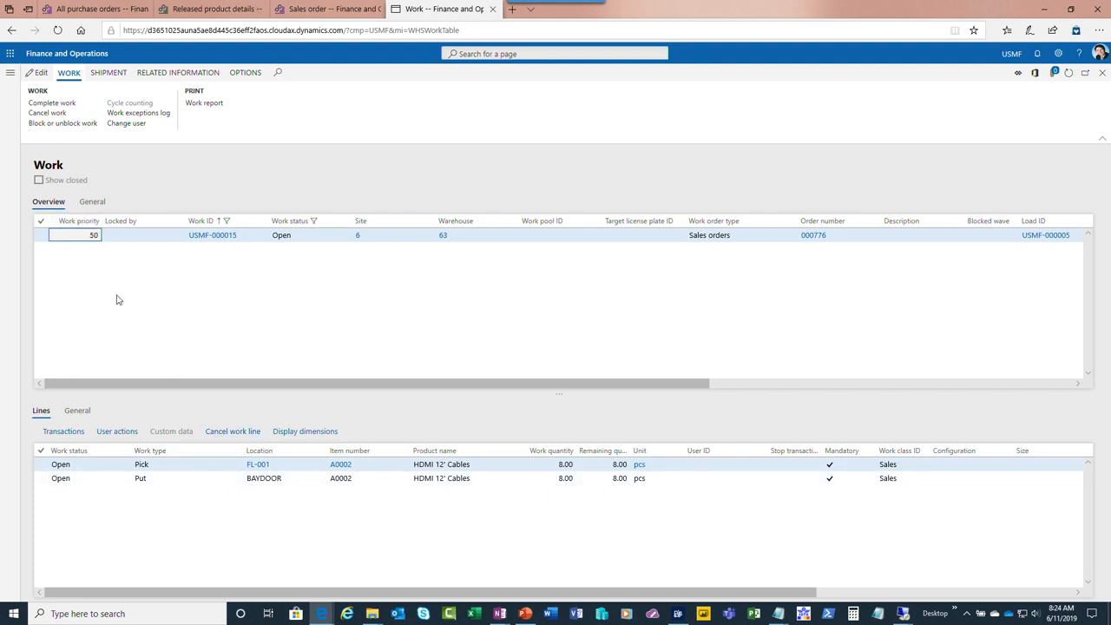
pyautogui.click(10, 78)
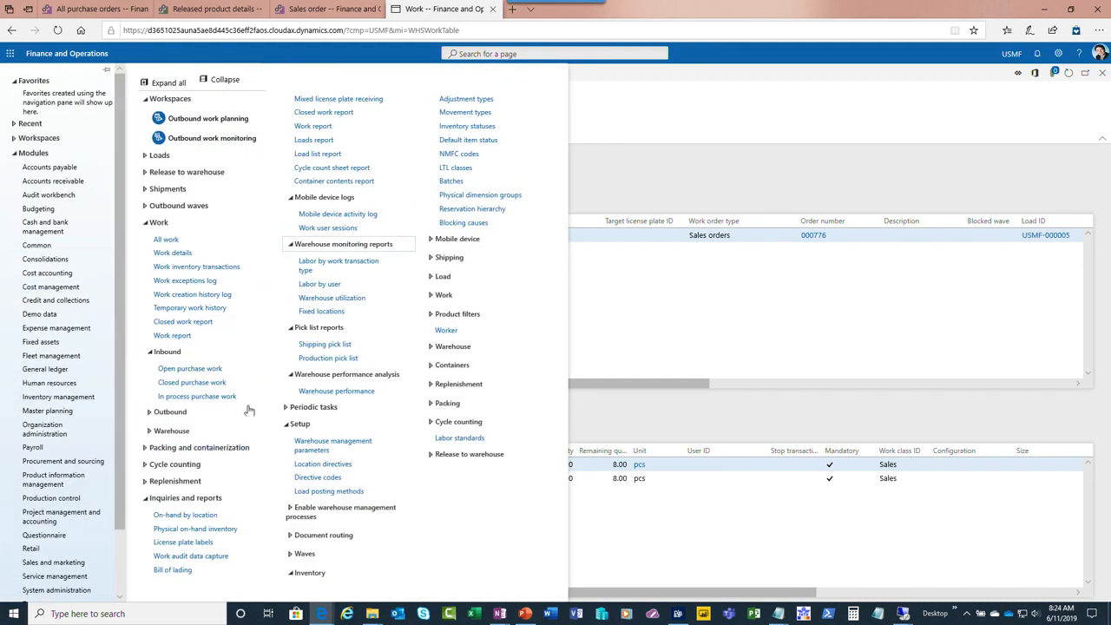
# Review the pick and put lines of the open sales order work, and return to the Tailspin Parts purchase order
pyautogui.click(648, 334)
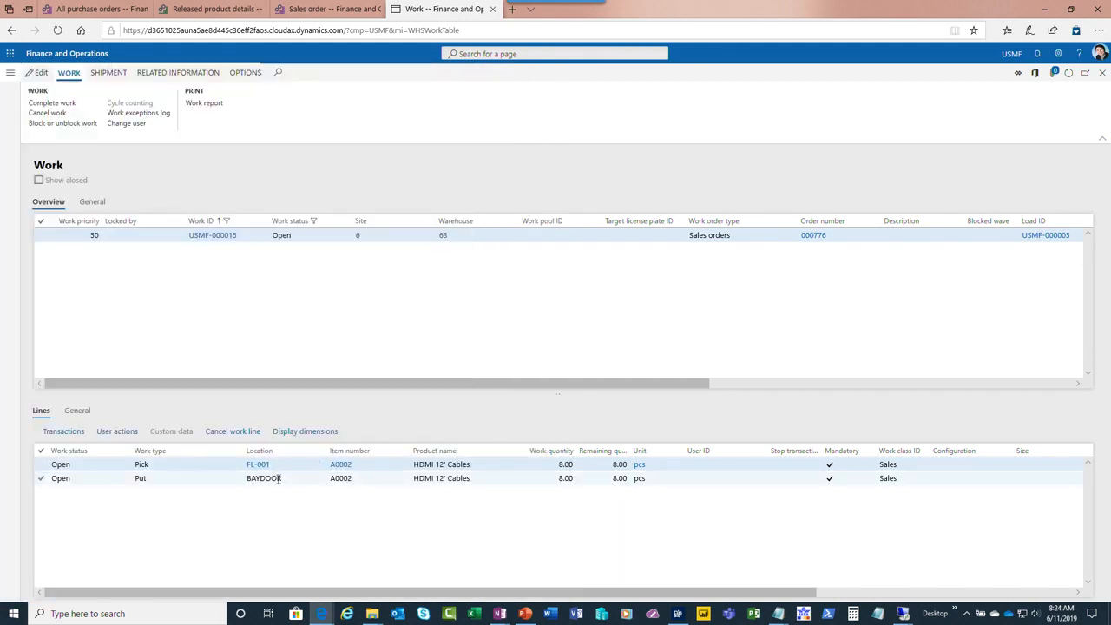
pyautogui.moveTo(277, 478)
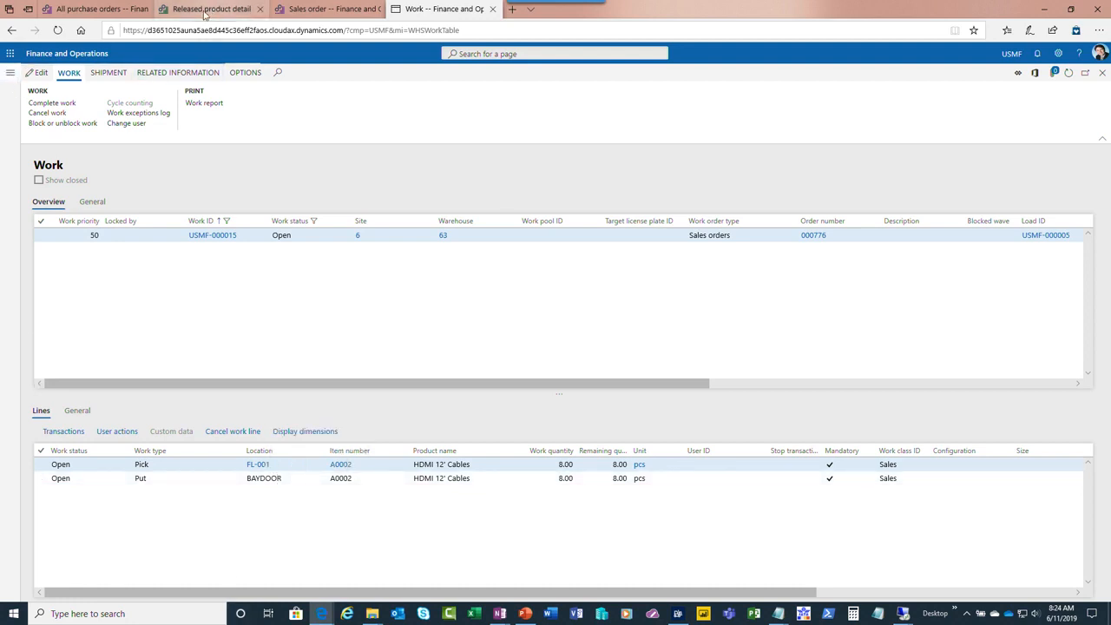
pyautogui.click(84, 11)
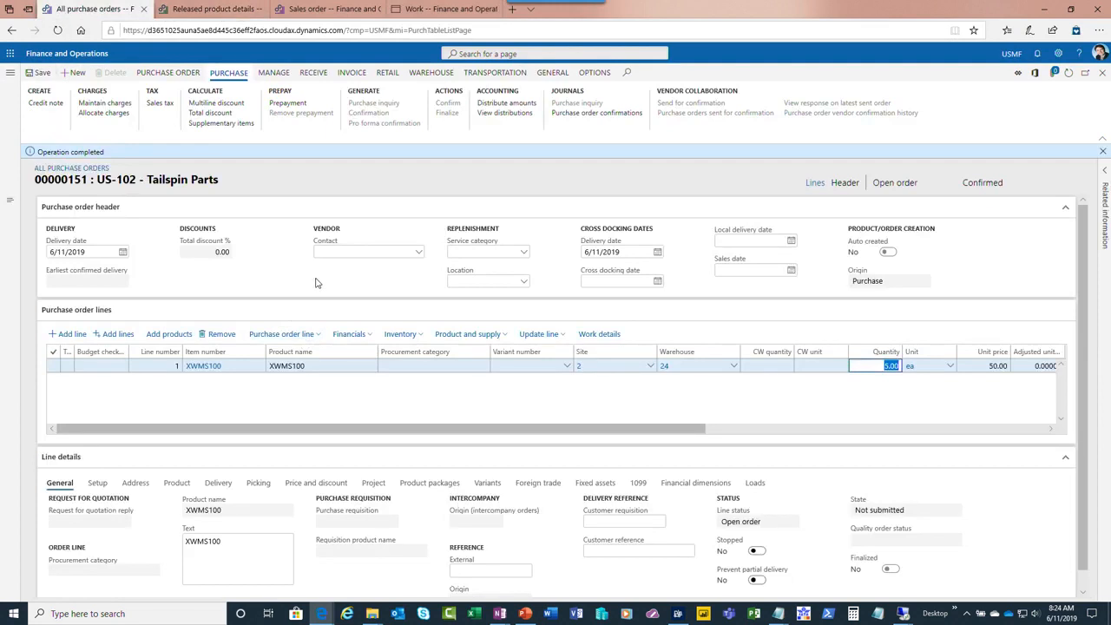
# Switch to the Warehousing app, exit the item inquiry to the main menu and check the contents of the Inbound menu
pyautogui.click(677, 613)
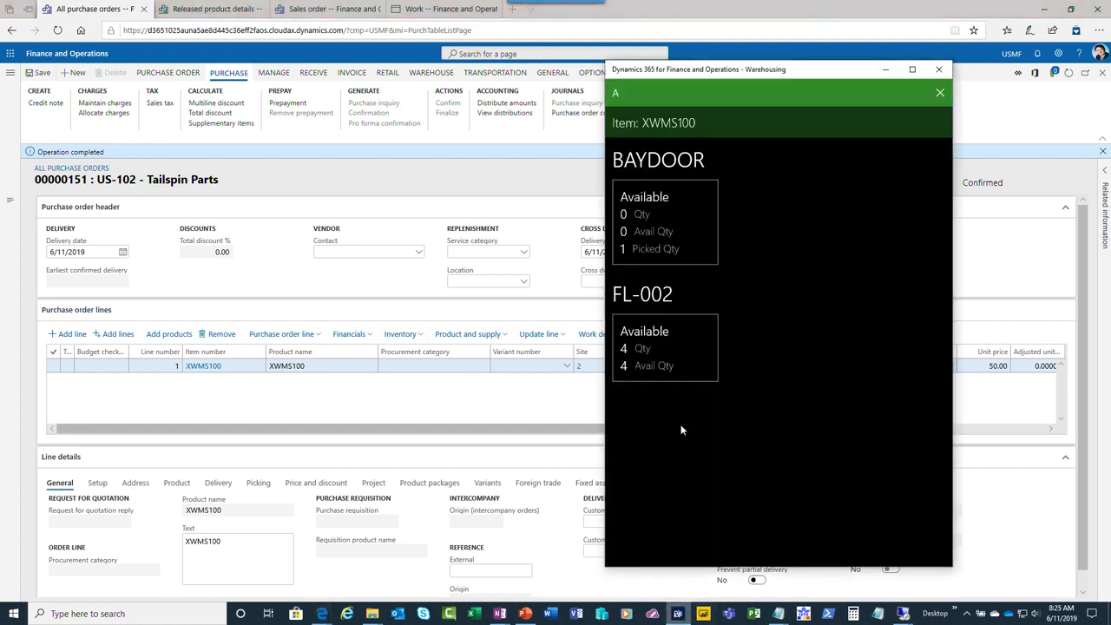
pyautogui.click(940, 93)
pyautogui.click(939, 92)
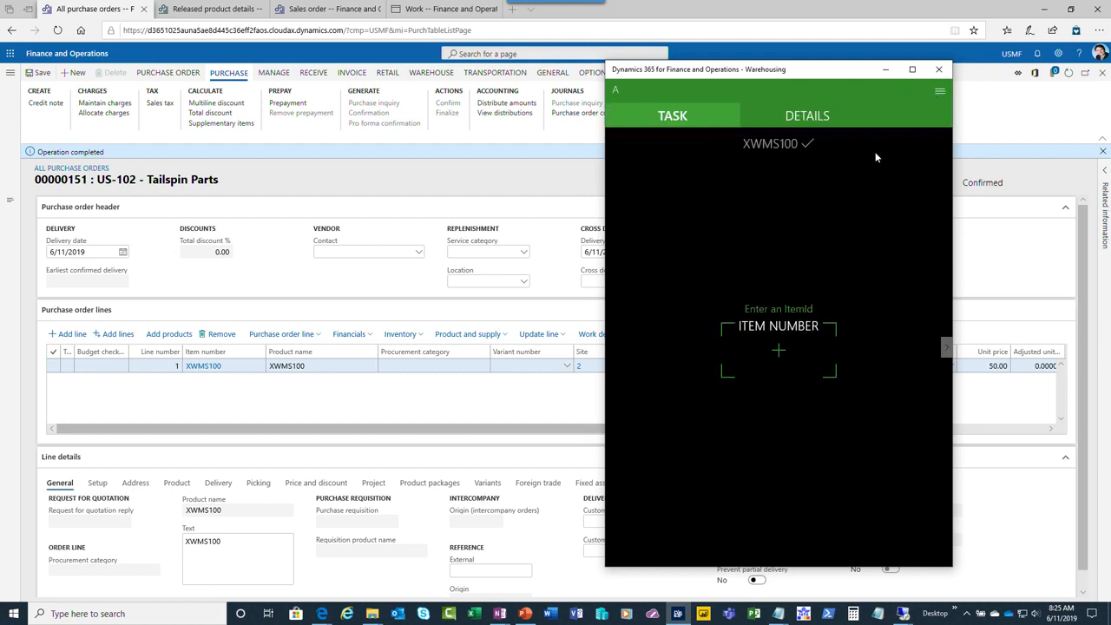
pyautogui.click(785, 195)
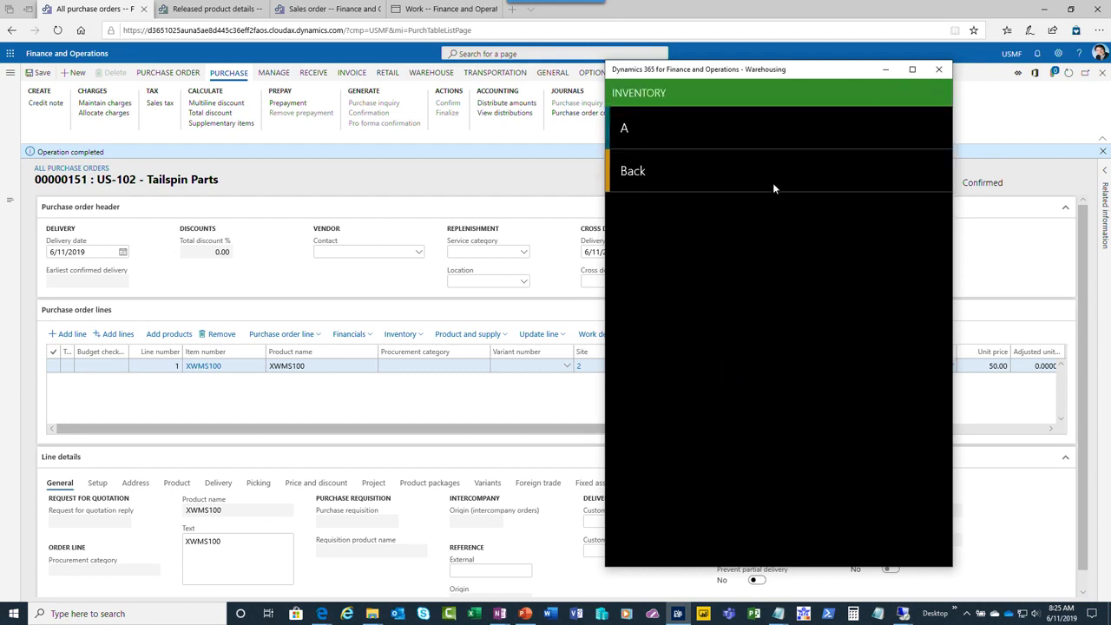
pyautogui.click(638, 171)
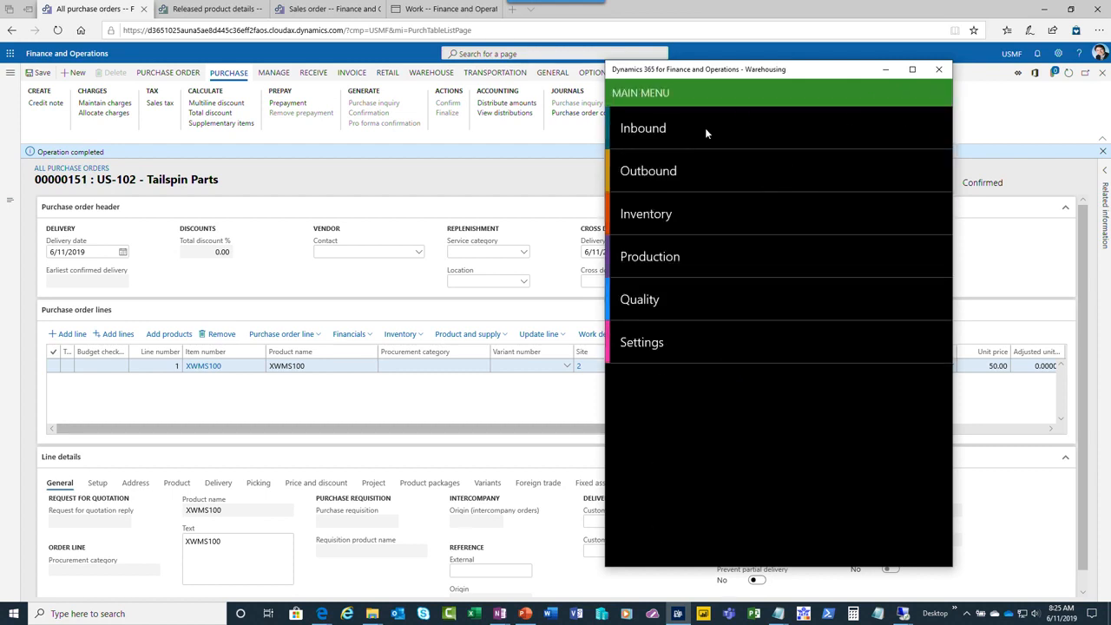
pyautogui.click(644, 128)
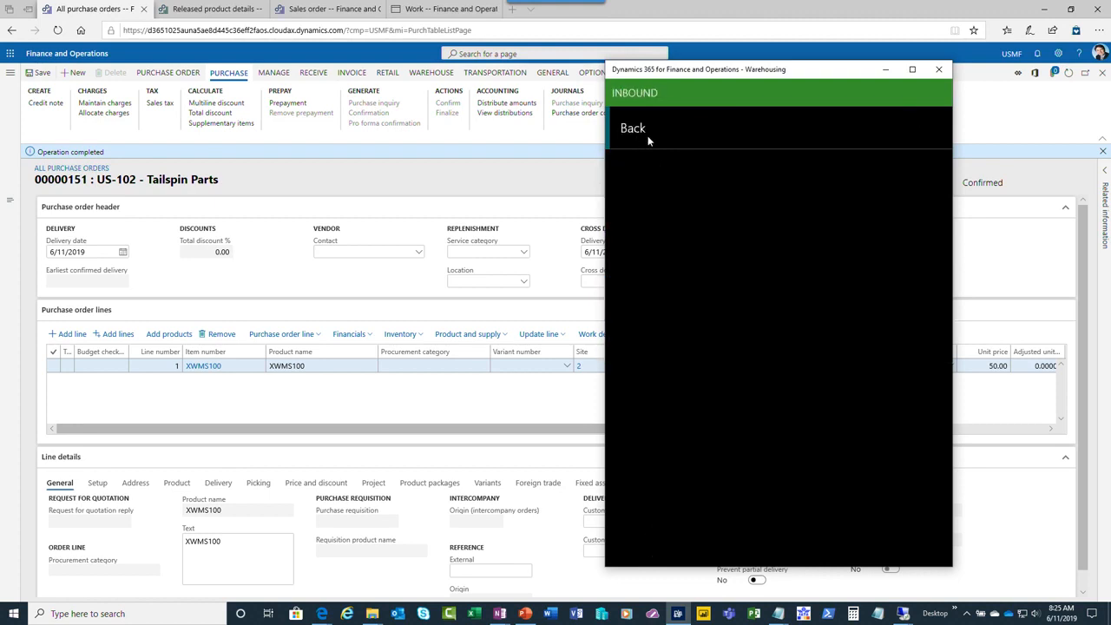
pyautogui.click(650, 127)
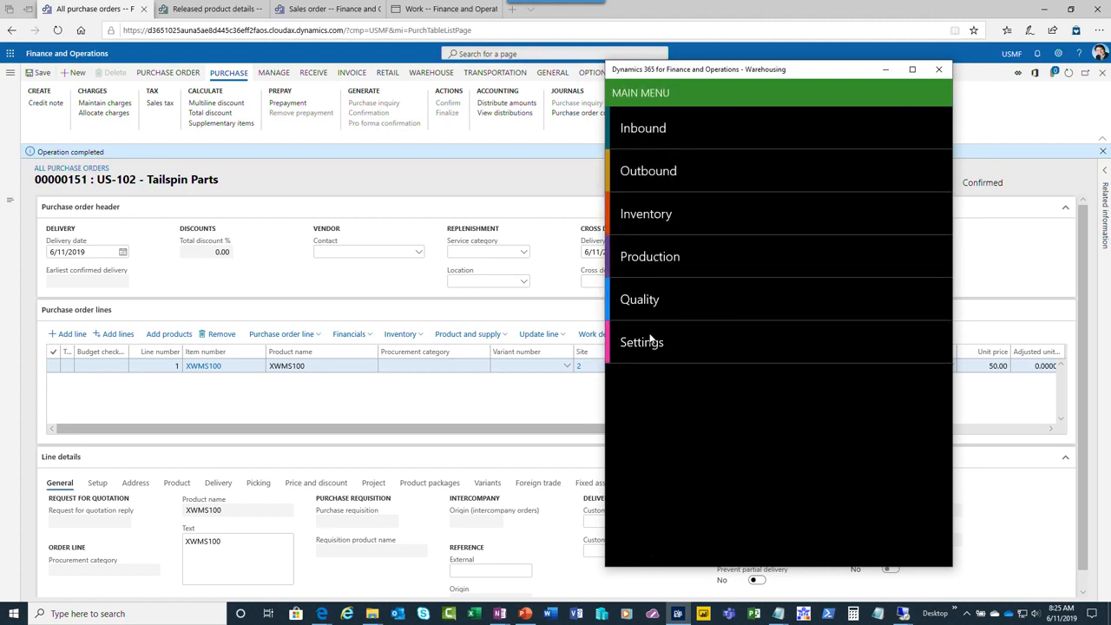
# Return to Finance and Operations and open the Mobile device menu setup of the warehouse management module
pyautogui.click(404, 245)
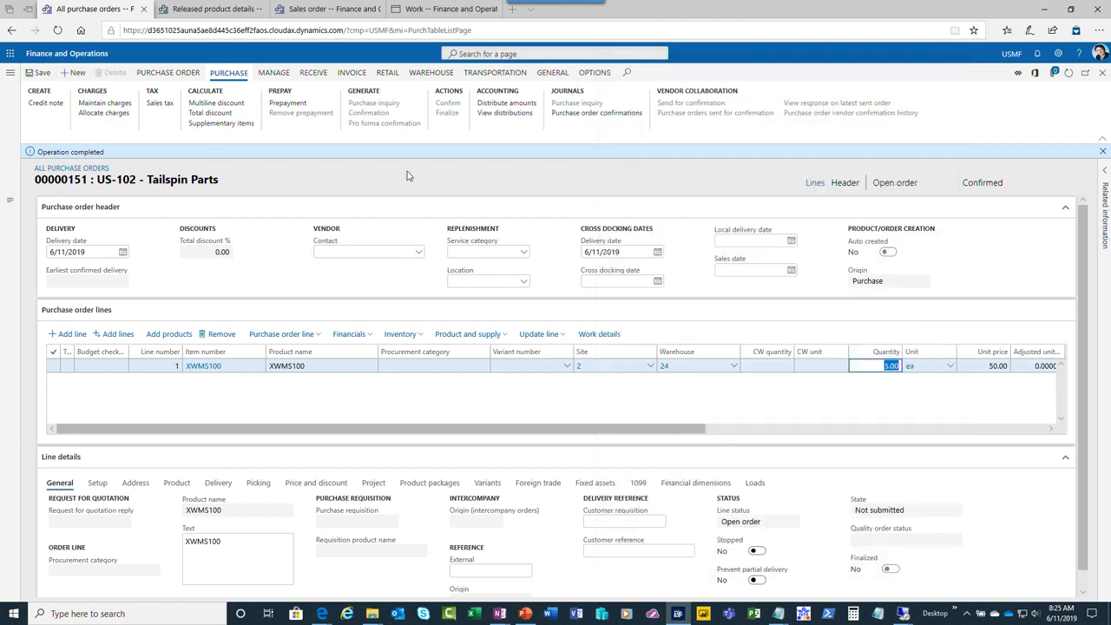
pyautogui.click(443, 10)
pyautogui.click(9, 53)
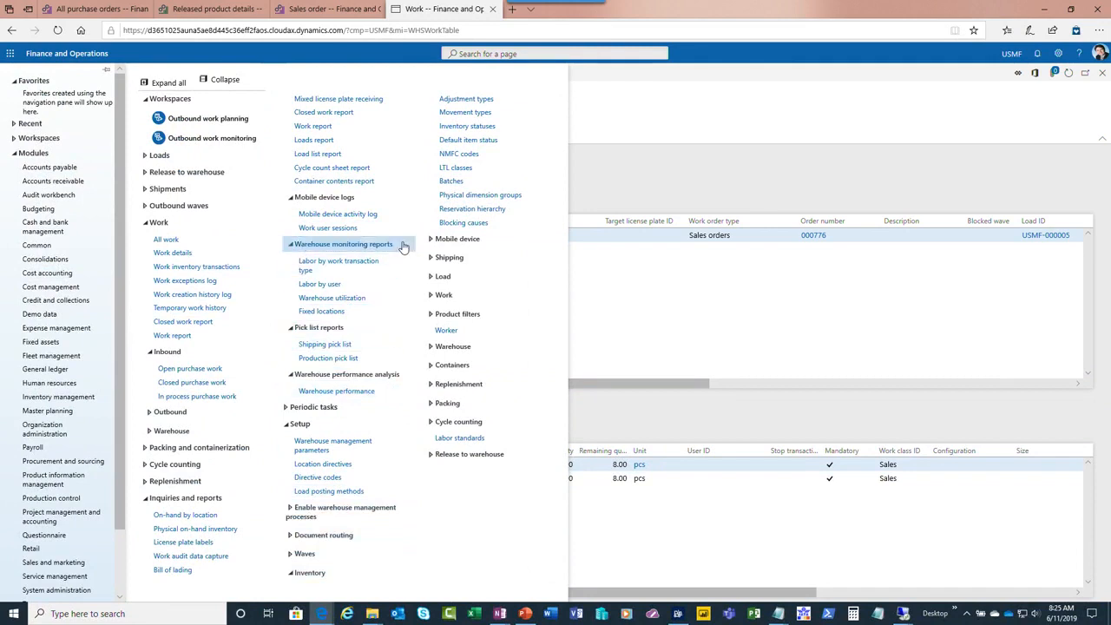
pyautogui.click(453, 238)
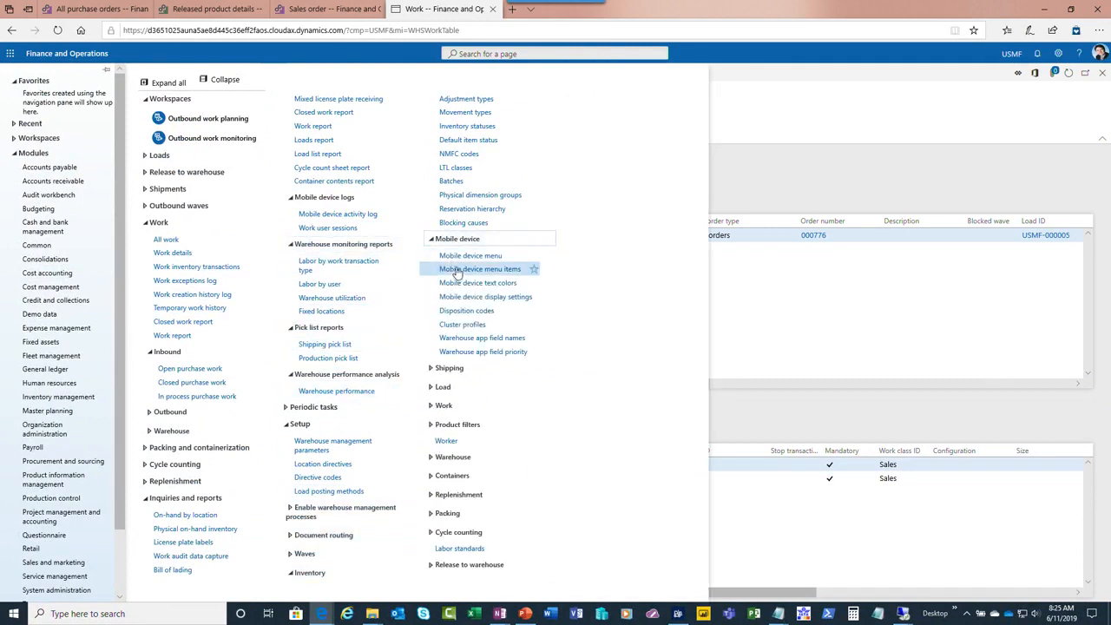
pyautogui.click(462, 256)
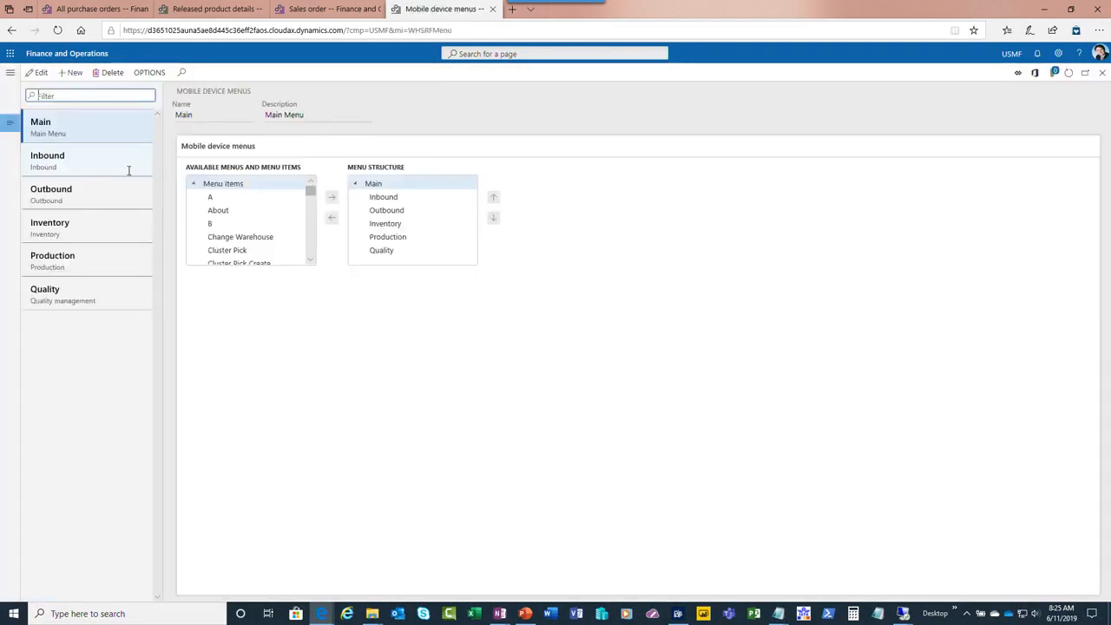
# Add the Purchase Receive and Purchase Put-away menu items to the Outbound mobile device menu
pyautogui.click(90, 185)
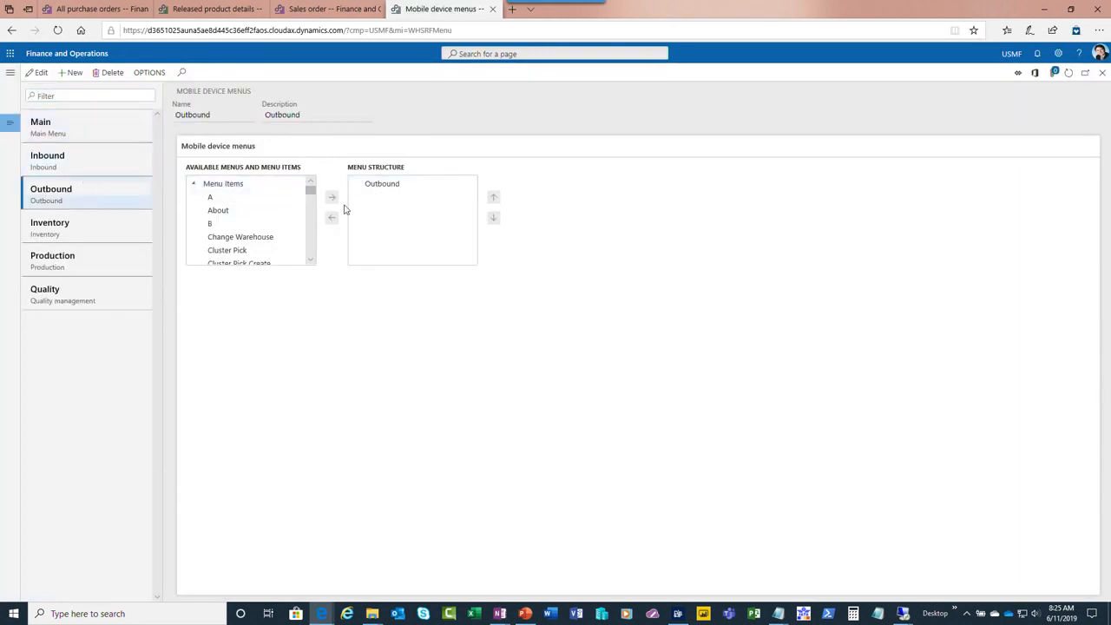
pyautogui.click(236, 211)
pyautogui.click(312, 261)
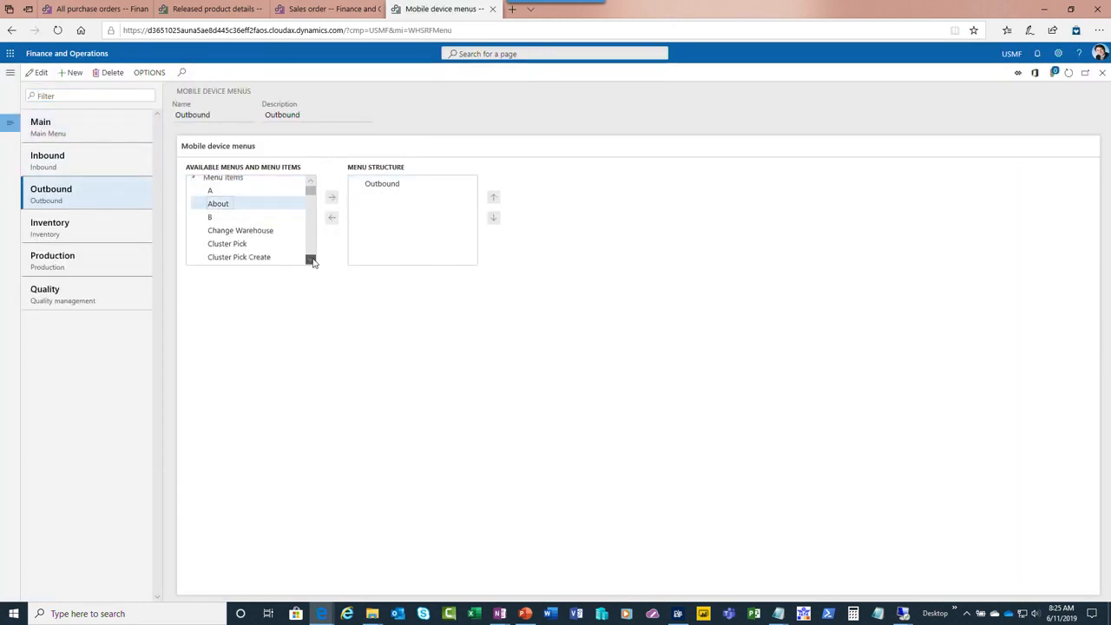
pyautogui.click(313, 261)
pyautogui.click(312, 262)
pyautogui.click(312, 261)
pyautogui.click(313, 262)
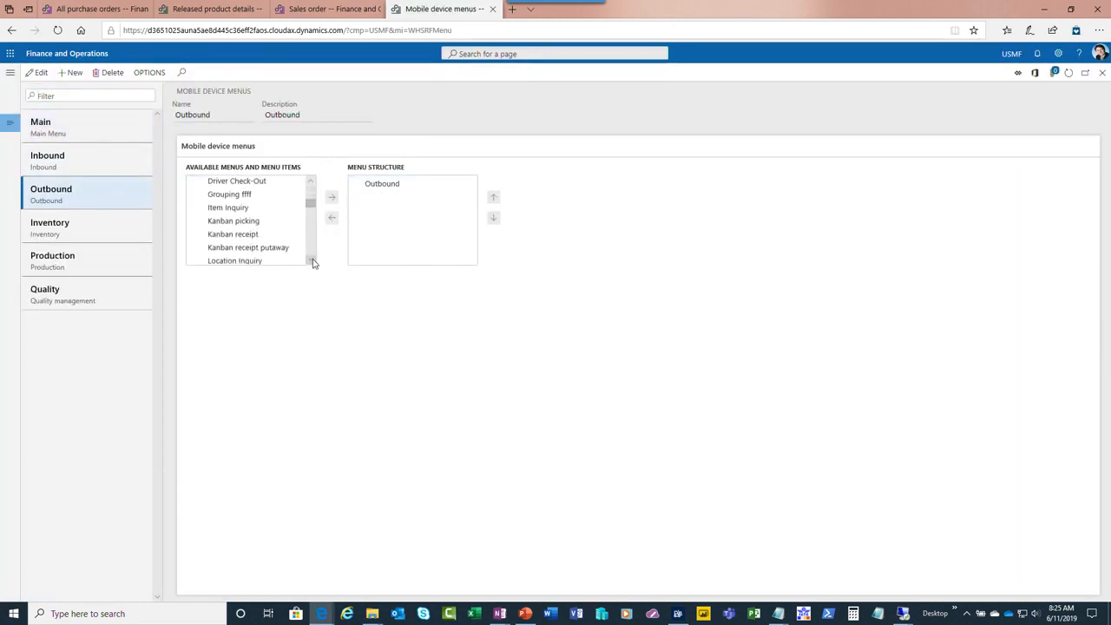
pyautogui.click(312, 261)
pyautogui.click(312, 261)
pyautogui.click(312, 261)
pyautogui.click(313, 261)
pyautogui.click(312, 262)
pyautogui.click(312, 261)
pyautogui.click(312, 261)
pyautogui.click(312, 261)
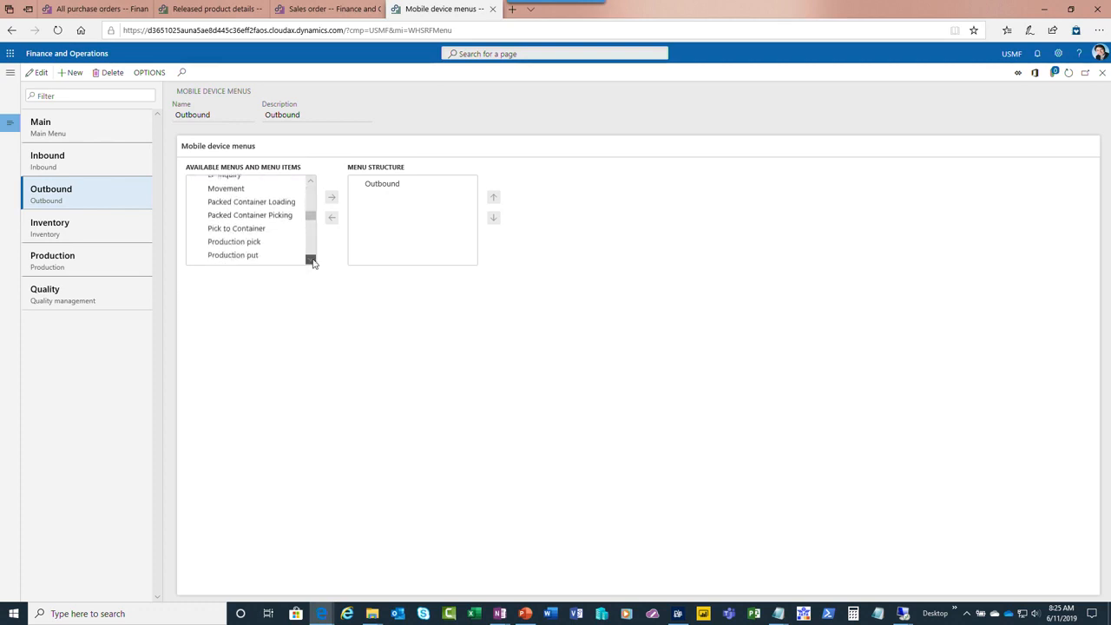
pyautogui.click(312, 261)
pyautogui.click(313, 261)
pyautogui.click(312, 261)
pyautogui.click(313, 261)
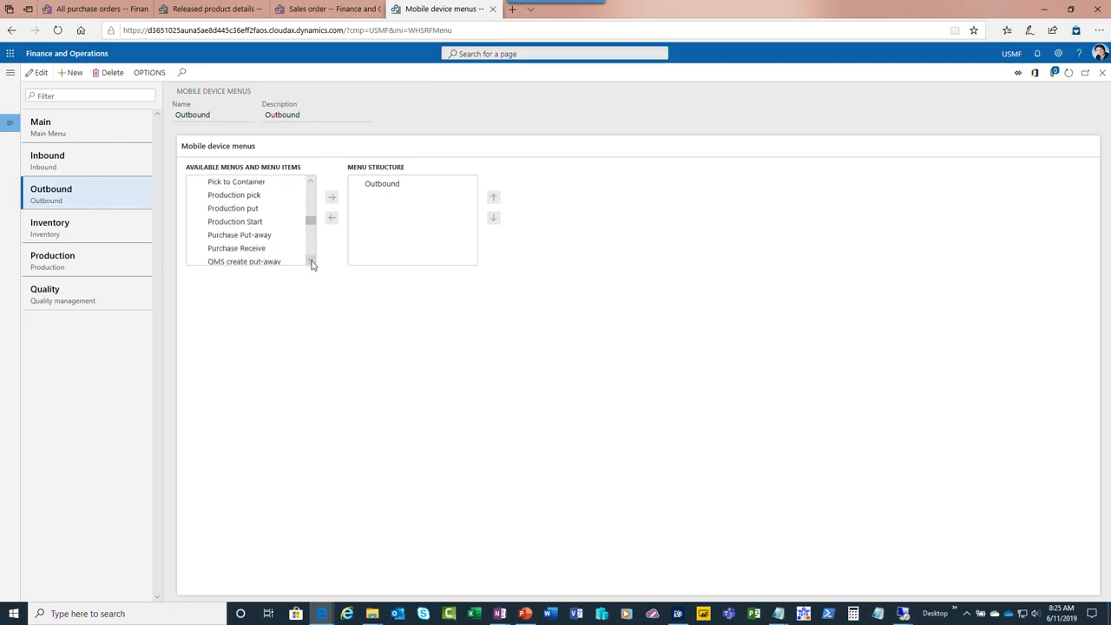
pyautogui.click(312, 261)
pyautogui.click(312, 261)
pyautogui.click(236, 225)
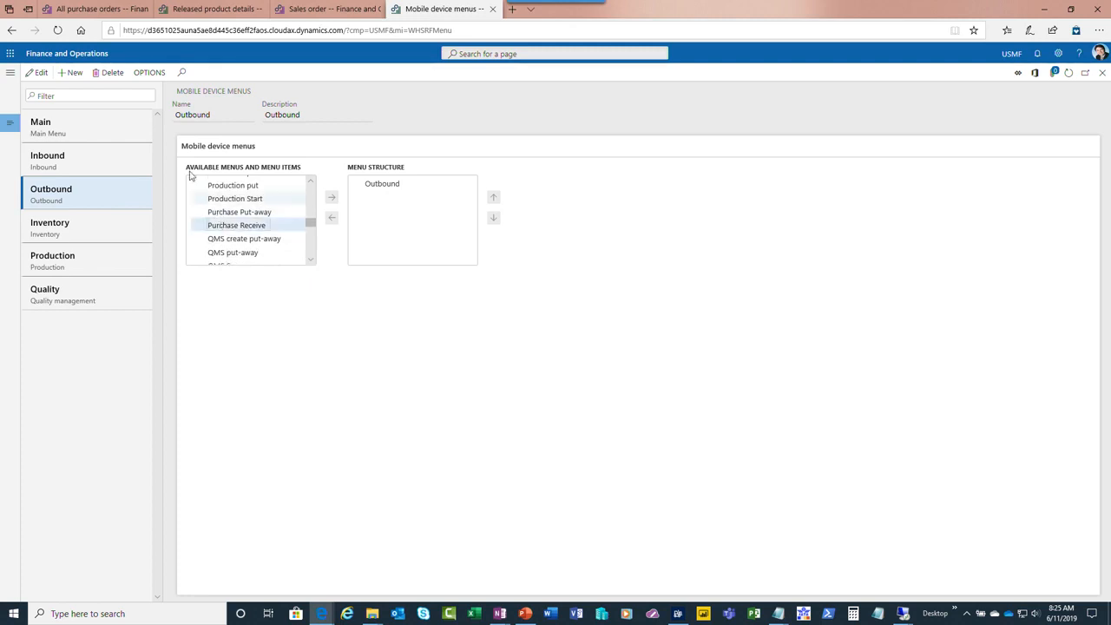
pyautogui.click(39, 73)
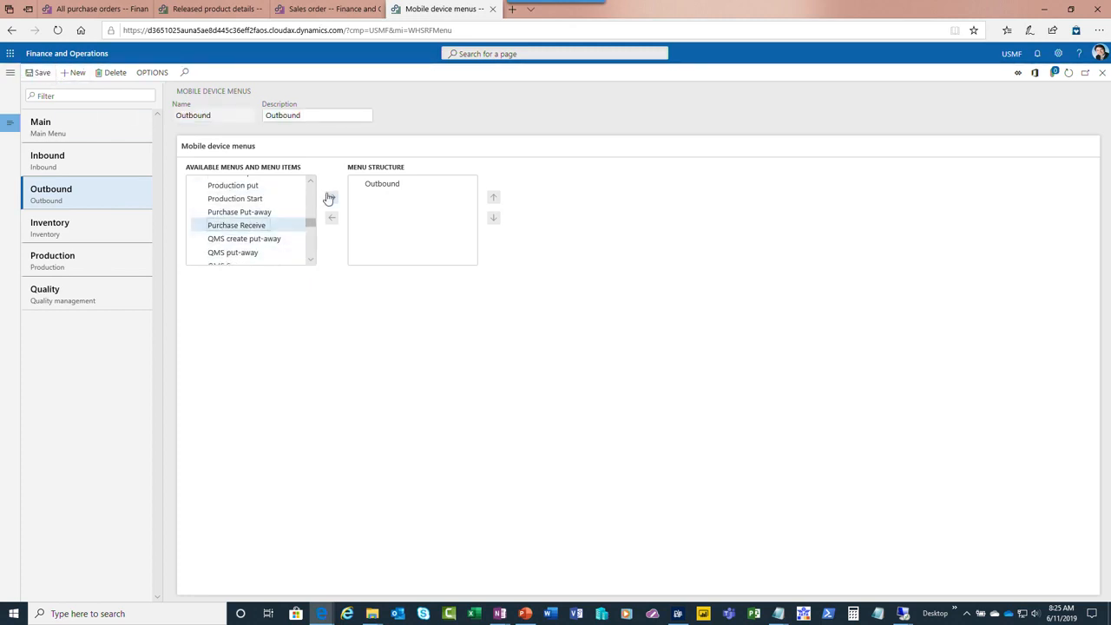
pyautogui.click(331, 198)
pyautogui.click(261, 212)
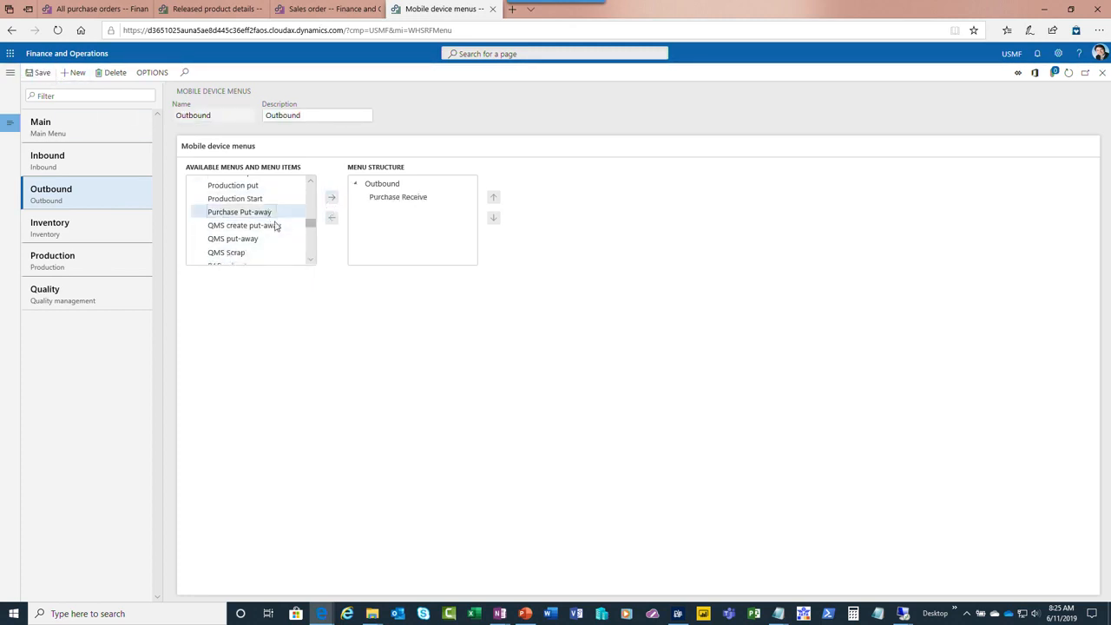
pyautogui.click(332, 197)
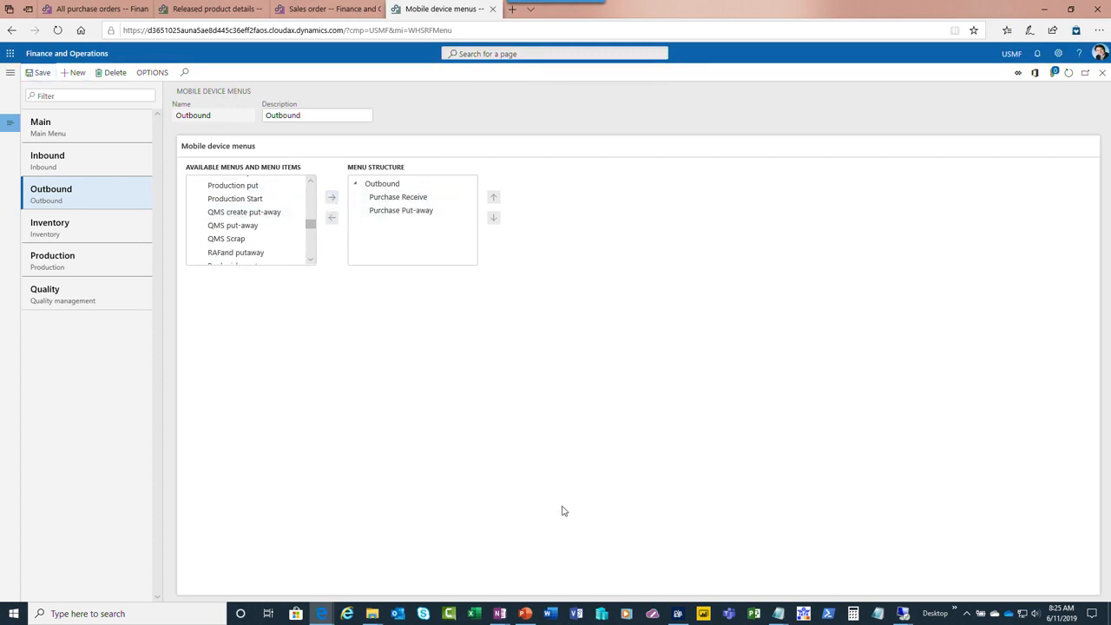
pyautogui.scroll(10, 313, 227)
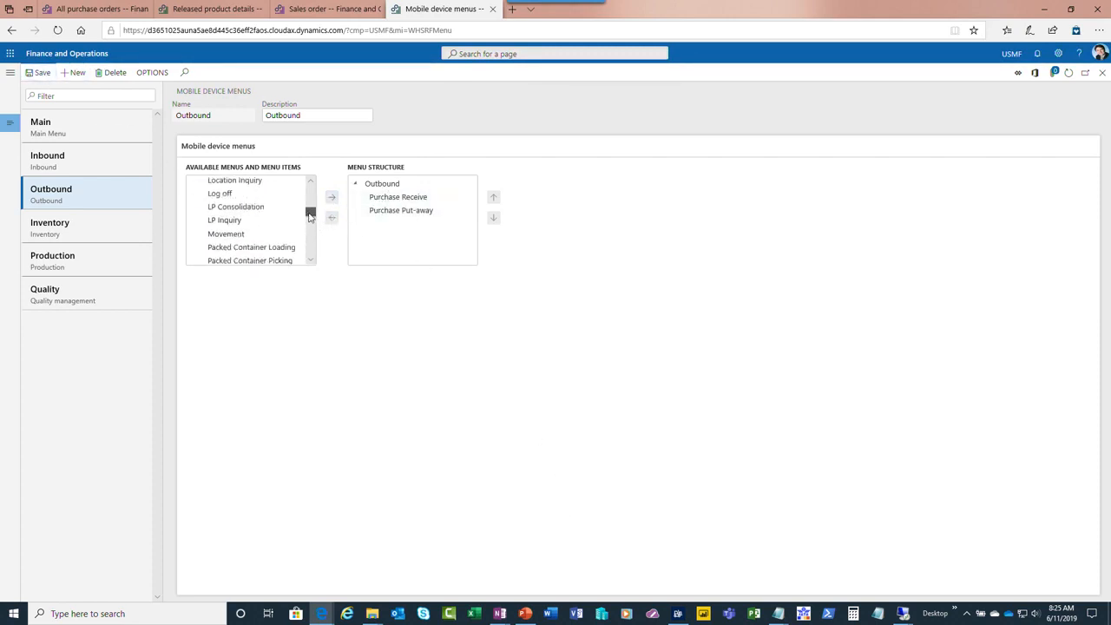
# Add the Purchase Receive and Purchase Put-away menu items to the Inbound mobile device menu
pyautogui.click(82, 162)
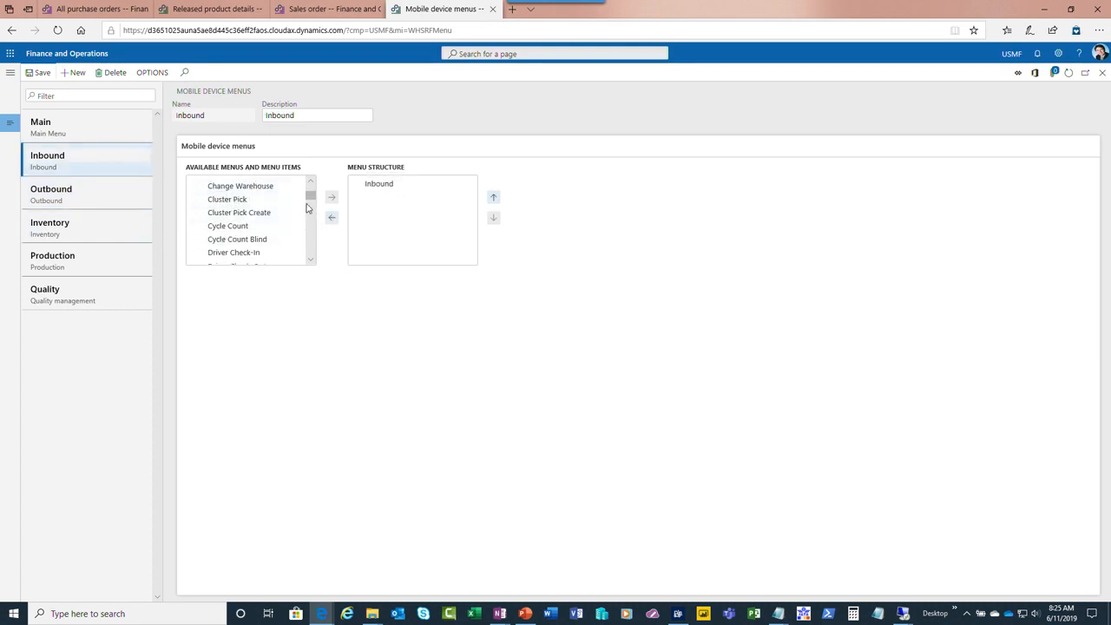
pyautogui.moveTo(308, 198); pyautogui.dragTo(309, 227)
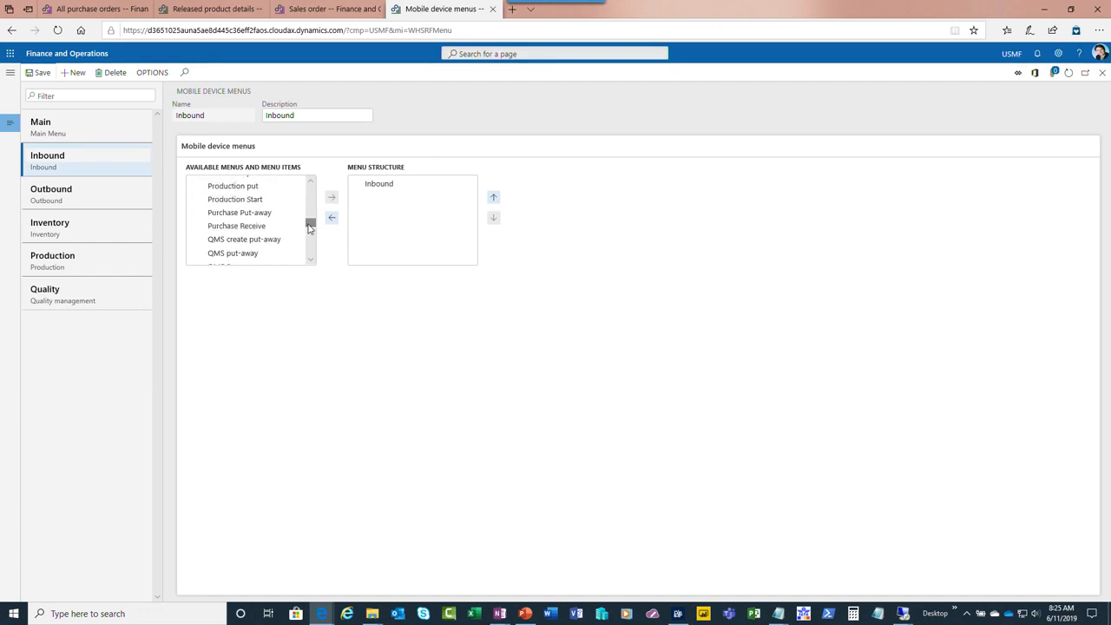
pyautogui.click(286, 226)
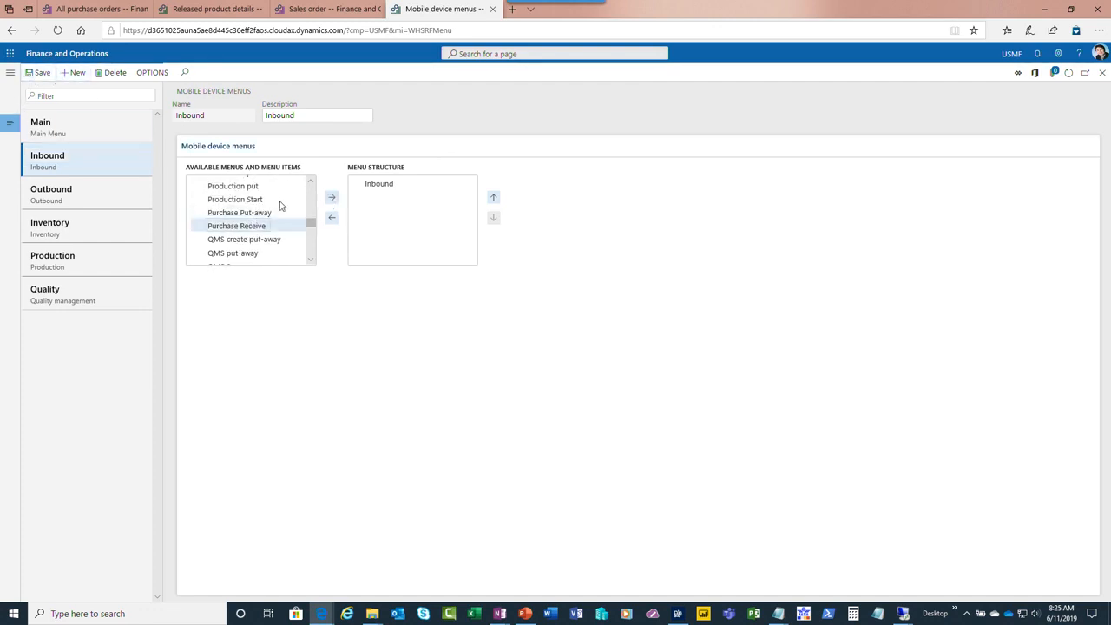
pyautogui.click(332, 198)
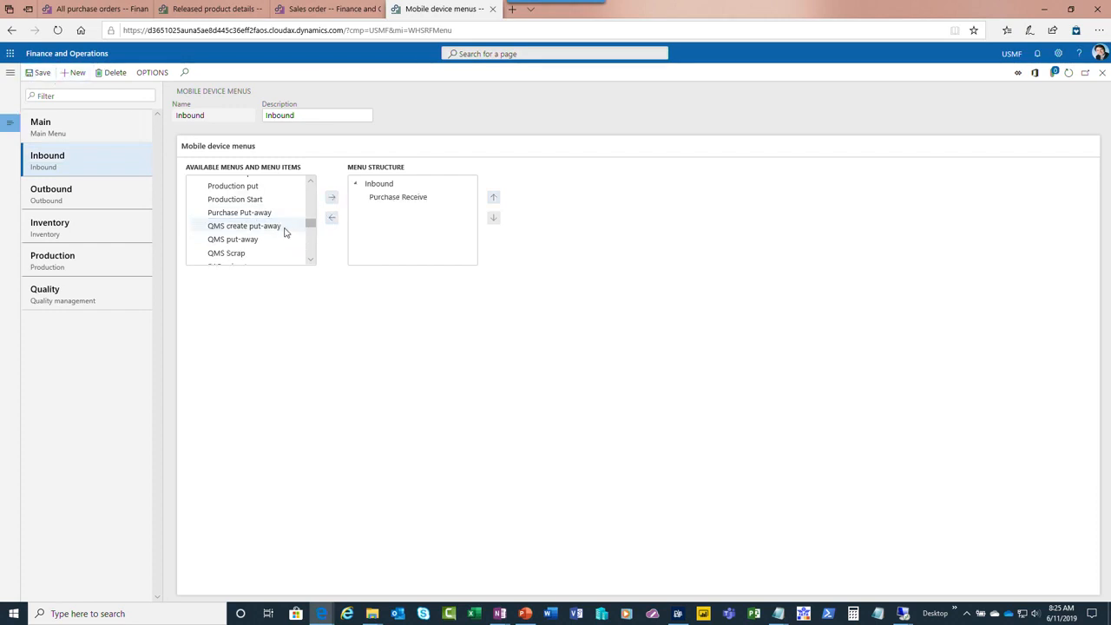
pyautogui.click(255, 212)
pyautogui.click(331, 198)
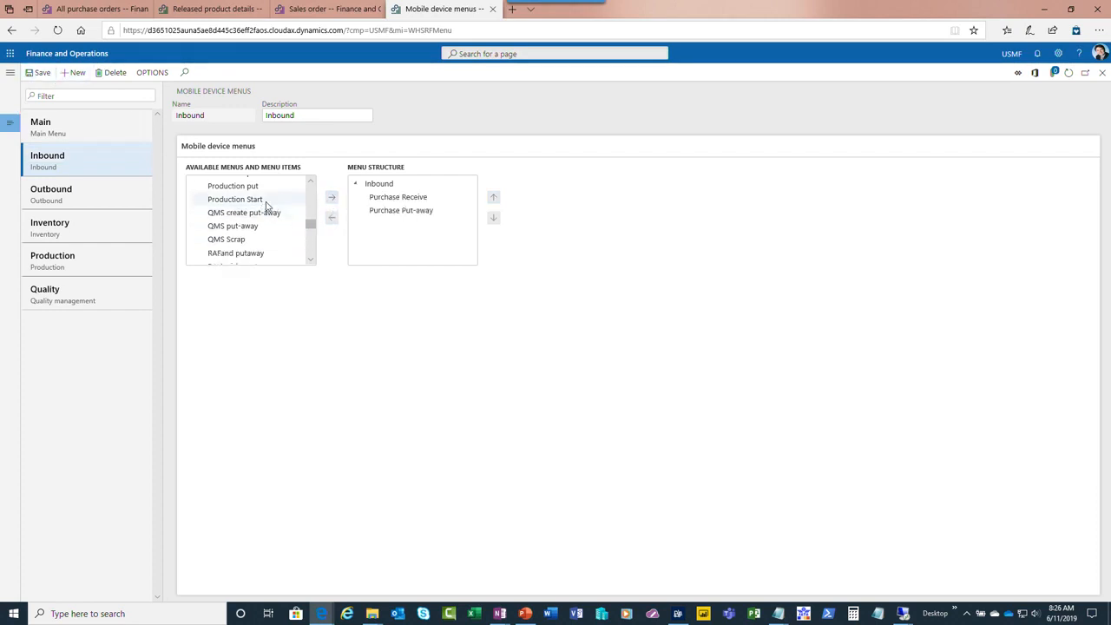
# Add the Sales Picking menu item to the Outbound mobile device menu and save it
pyautogui.click(128, 199)
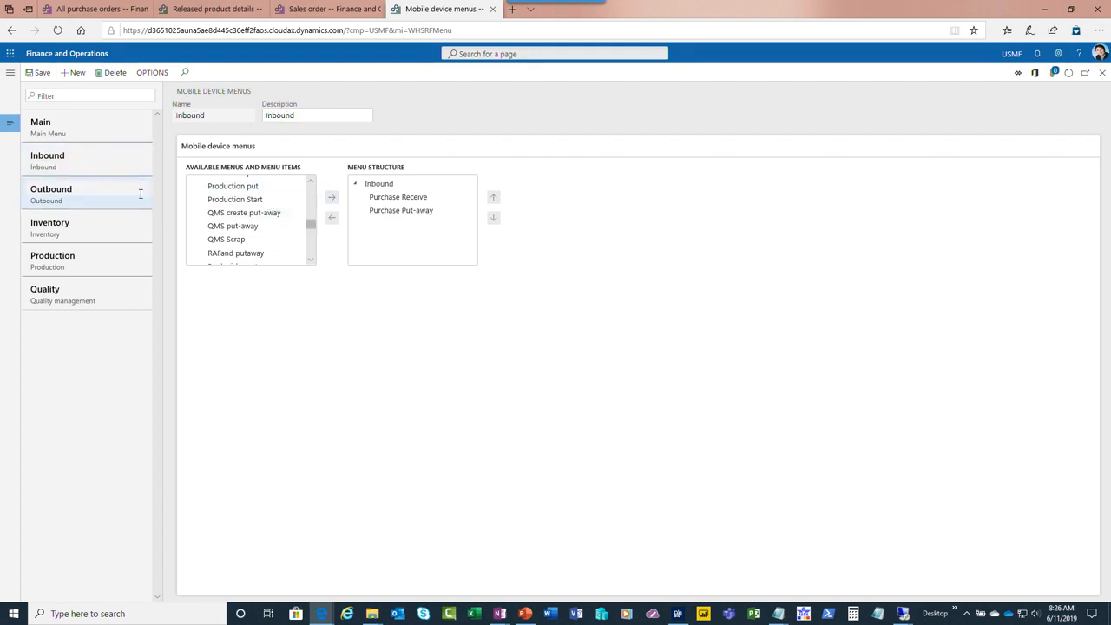
pyautogui.moveTo(310, 223)
pyautogui.mouseDown()
pyautogui.moveTo(311, 249)
pyautogui.moveTo(312, 236)
pyautogui.mouseUp()
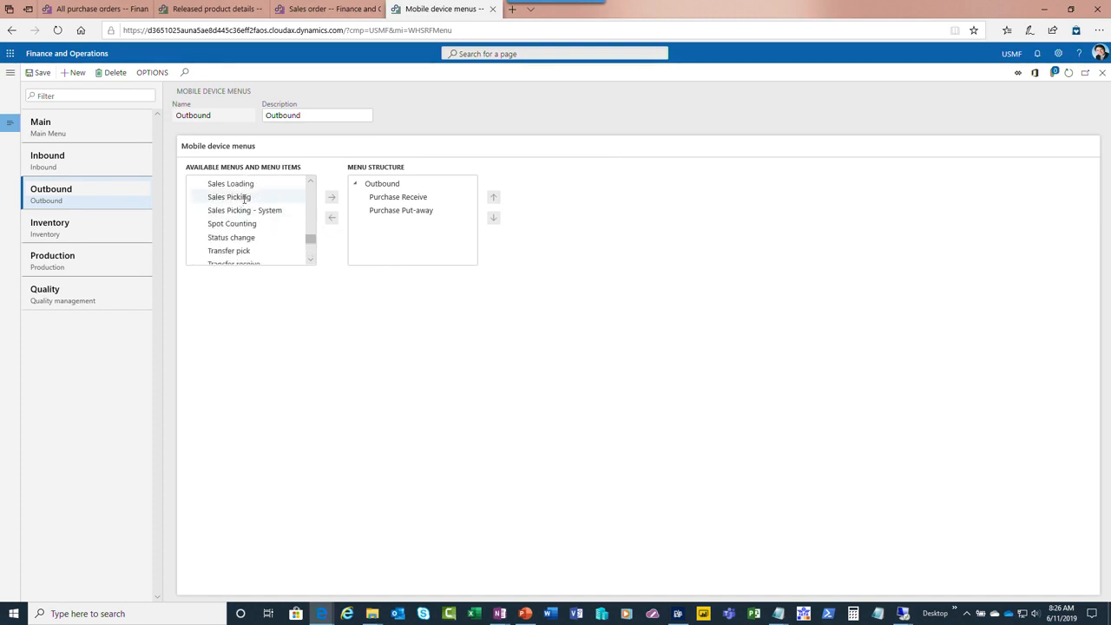
pyautogui.click(251, 196)
pyautogui.click(333, 199)
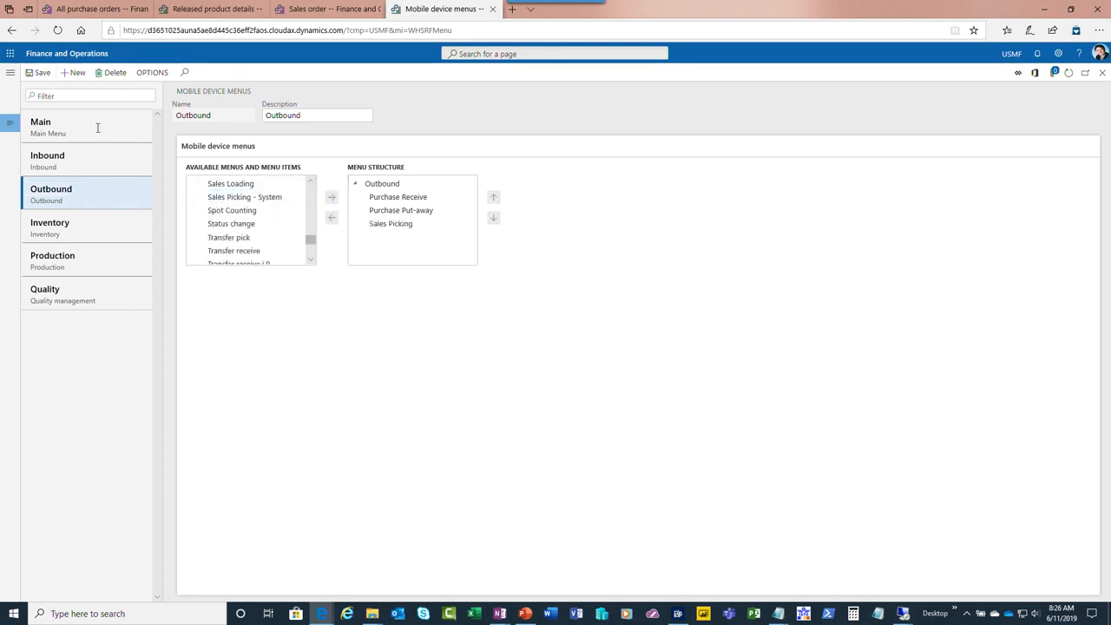
pyautogui.click(40, 74)
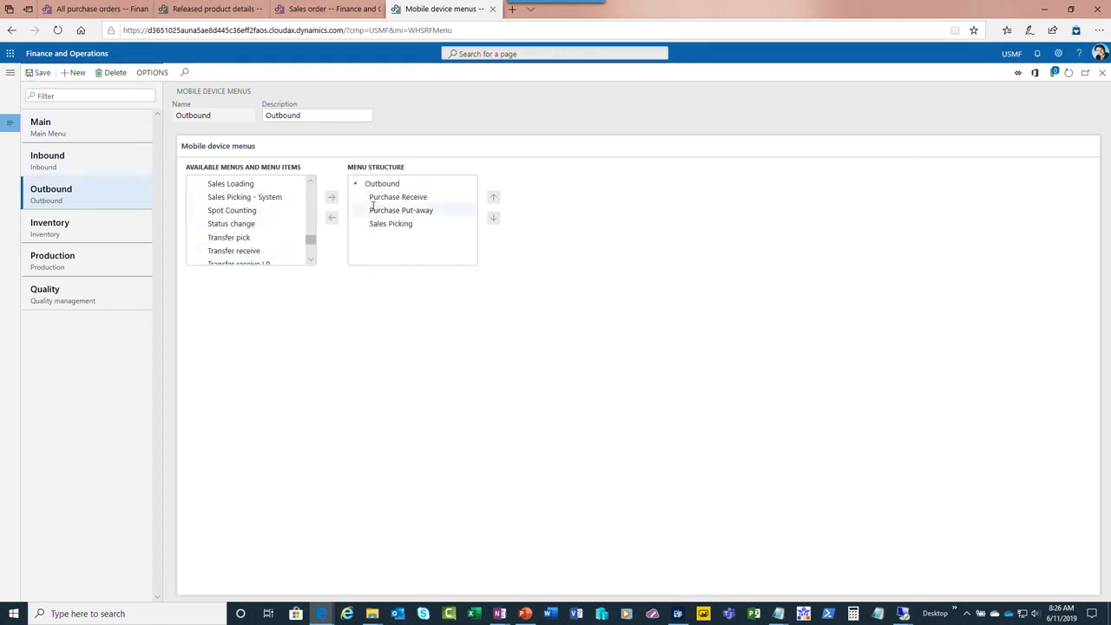
# Save the Inbound mobile device menu, close the menu setup and switch to the Warehousing app
pyautogui.click(71, 152)
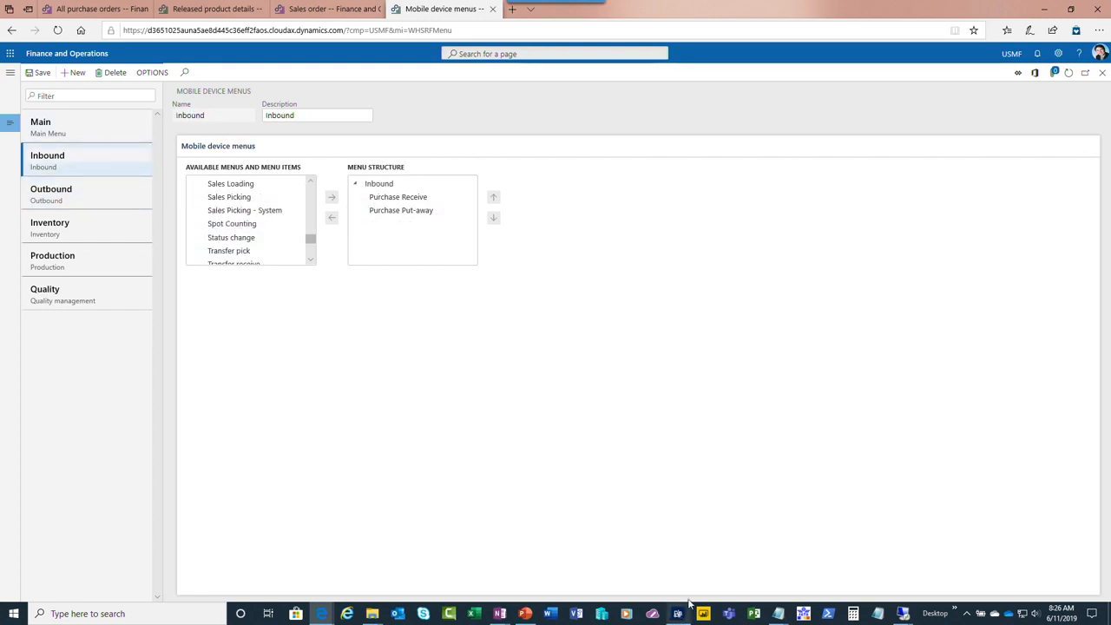
pyautogui.click(37, 72)
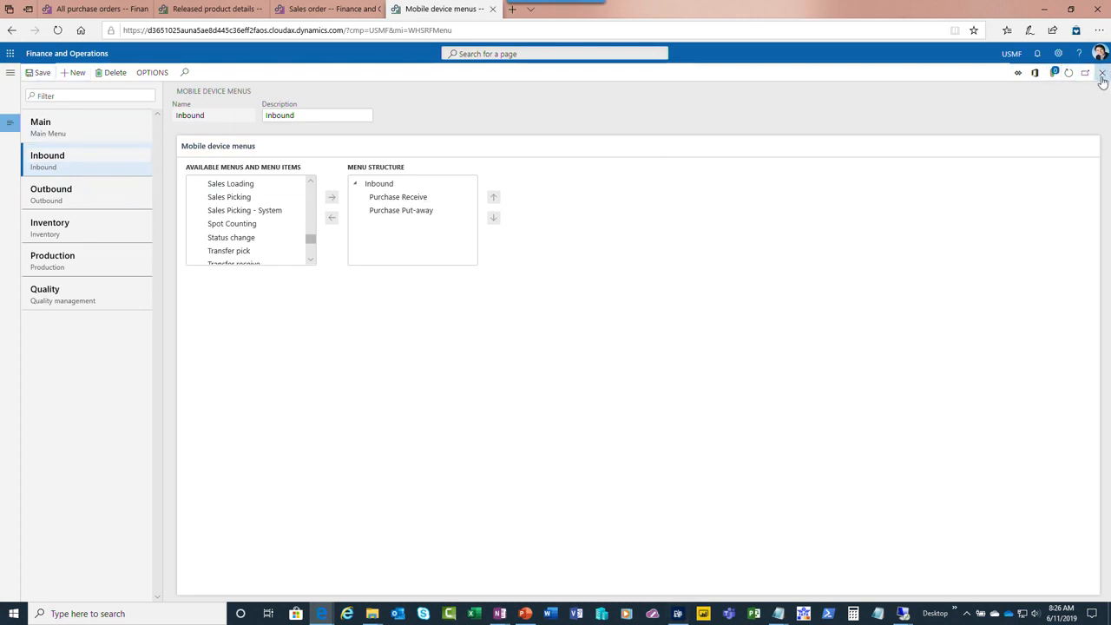
pyautogui.click(1102, 76)
pyautogui.click(679, 614)
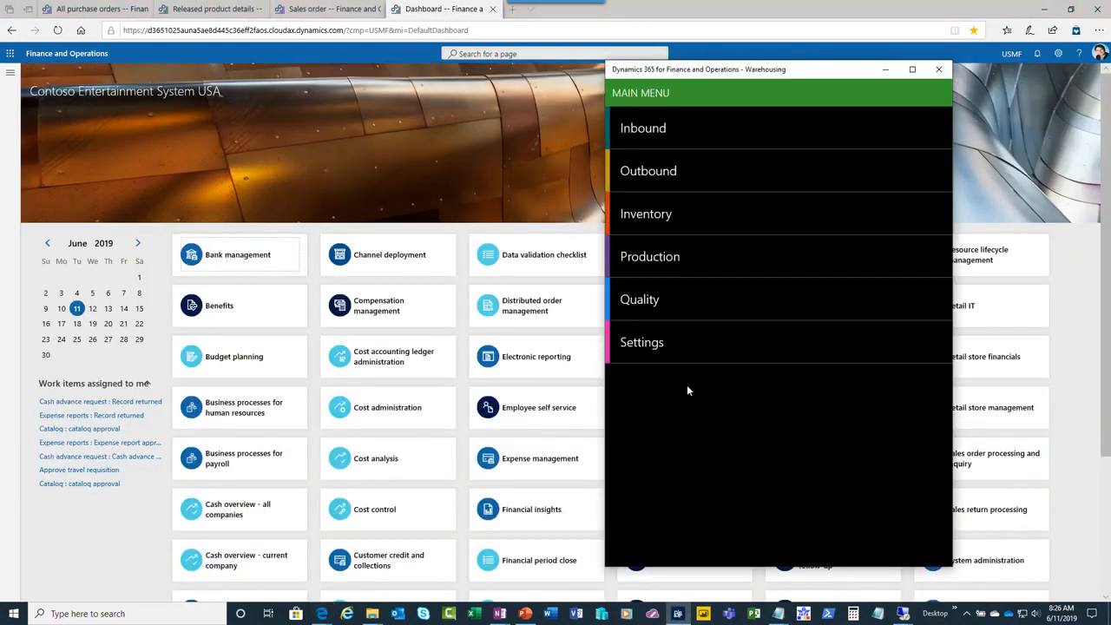
# Check which menu items the Inbound and Outbound menus offer in the Warehousing app
pyautogui.click(644, 129)
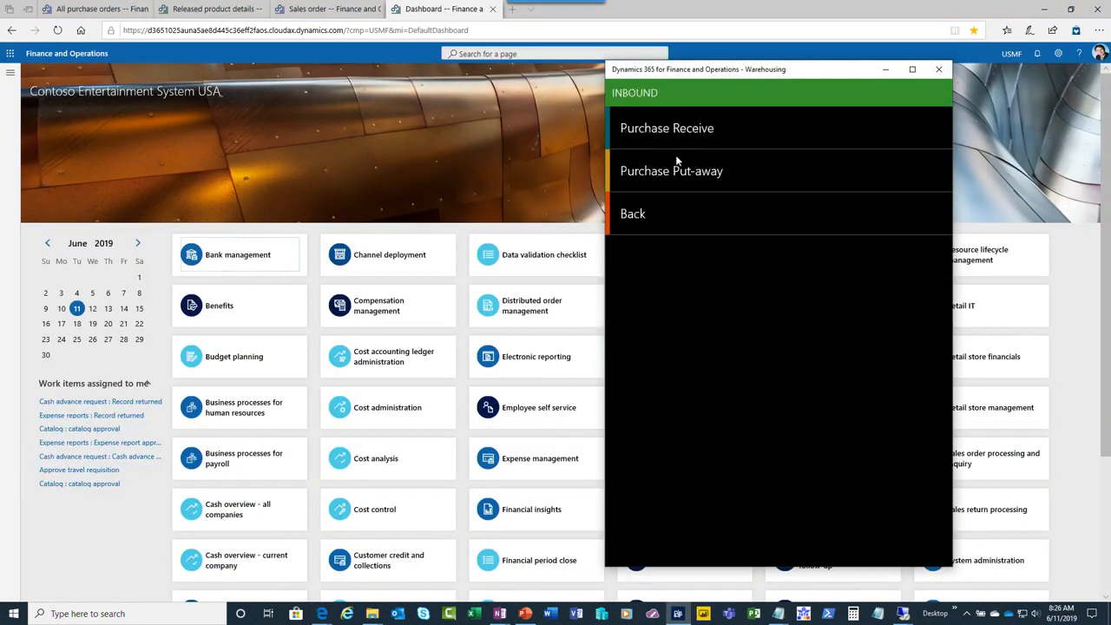
pyautogui.click(643, 210)
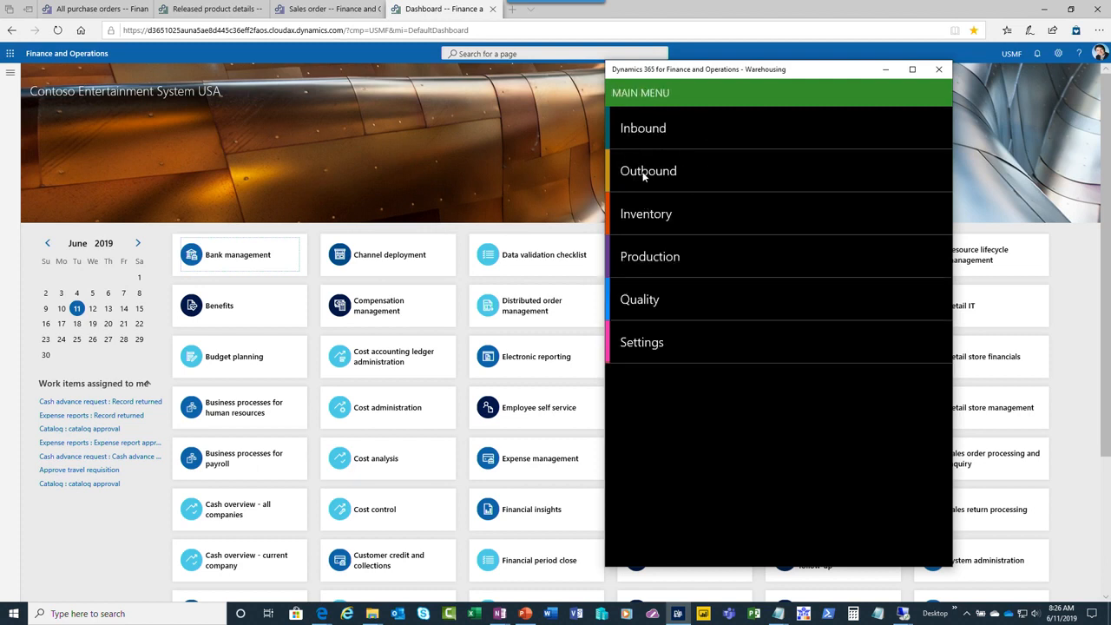
pyautogui.click(644, 175)
pyautogui.click(653, 259)
pyautogui.click(657, 172)
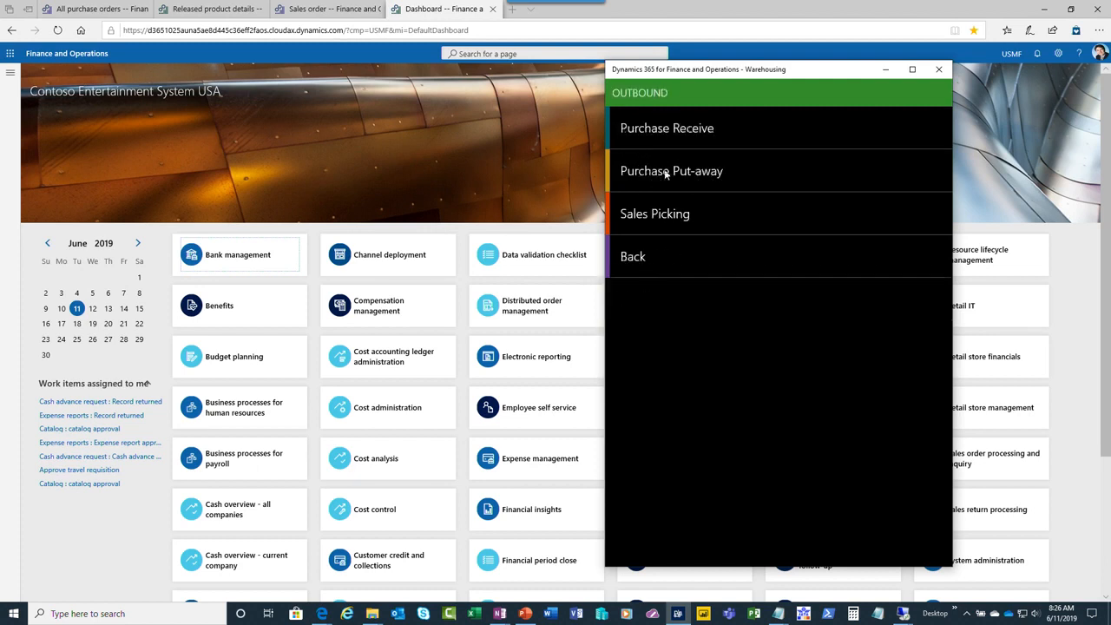
# Start the Purchase Receive task from the Outbound menu
pyautogui.click(643, 131)
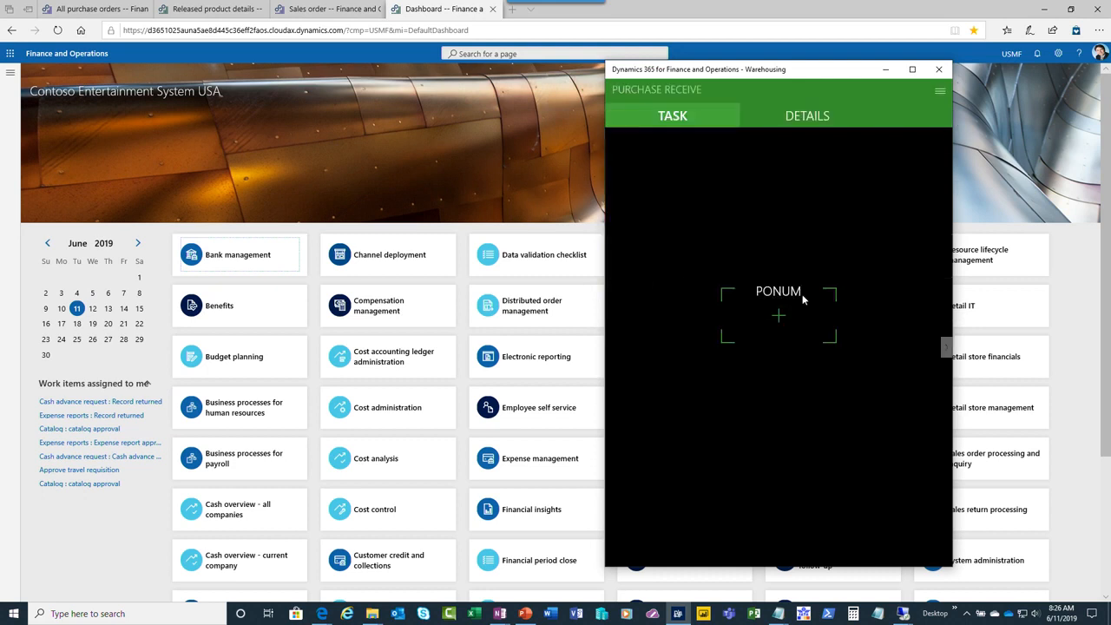
pyautogui.click(937, 92)
pyautogui.click(775, 198)
pyautogui.click(939, 91)
pyautogui.click(772, 192)
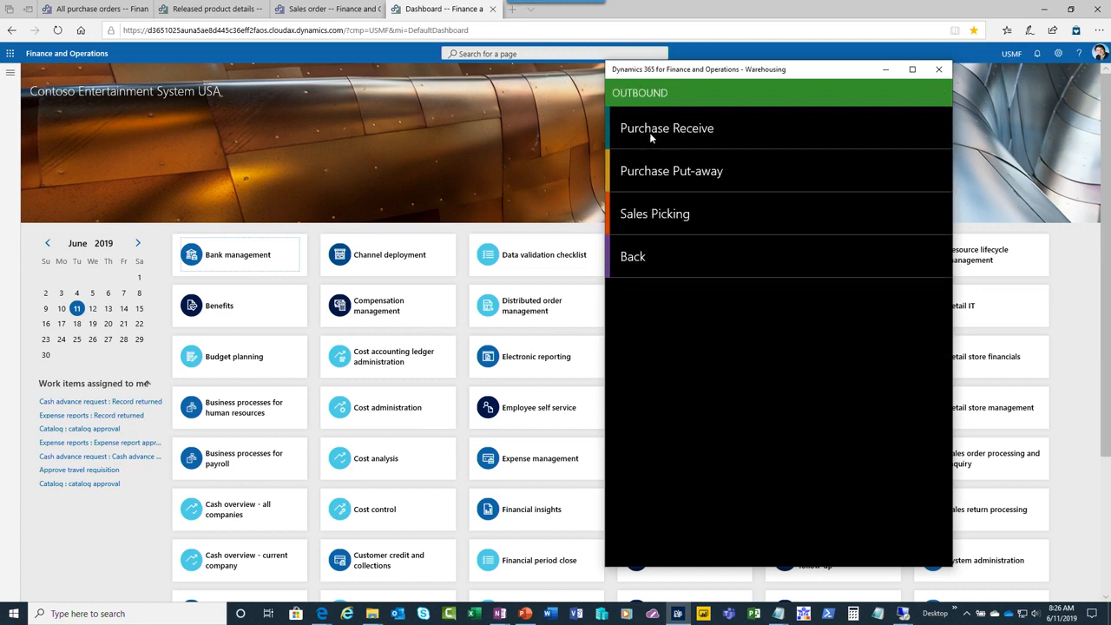
pyautogui.click(649, 132)
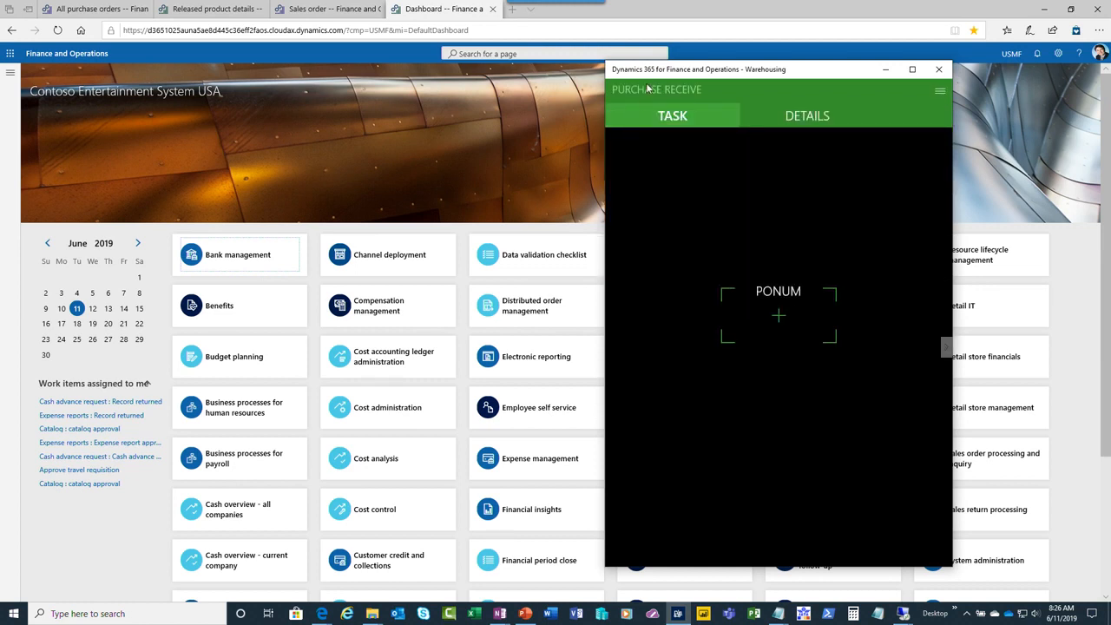
# Switch to Finance and Operations and examine the Purchase Receive settings under mobile device menu items
pyautogui.click(9, 72)
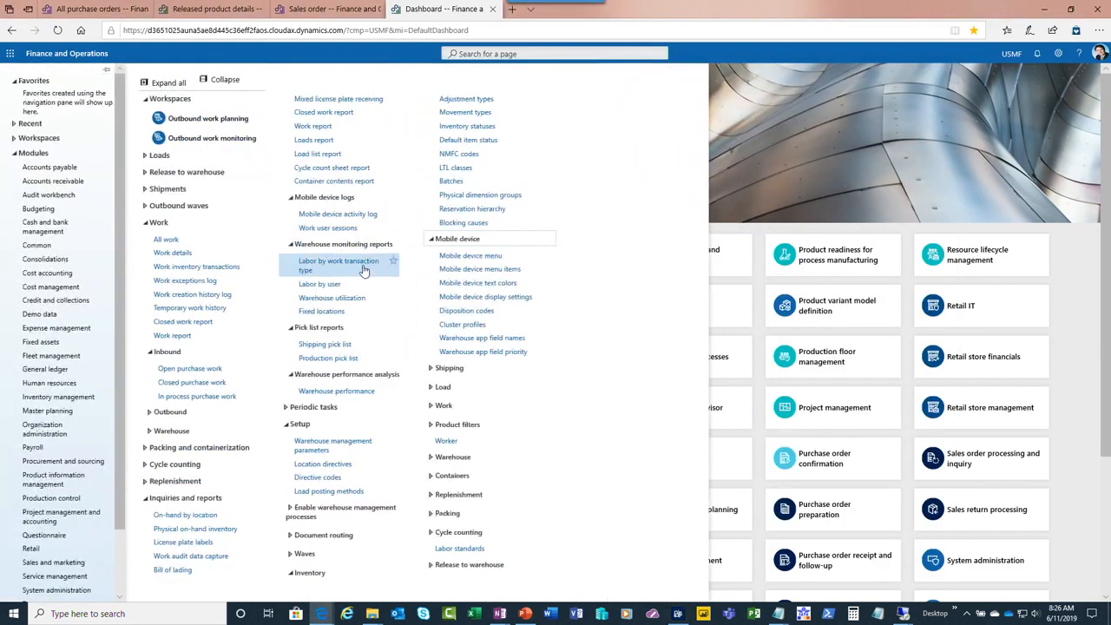
pyautogui.click(462, 270)
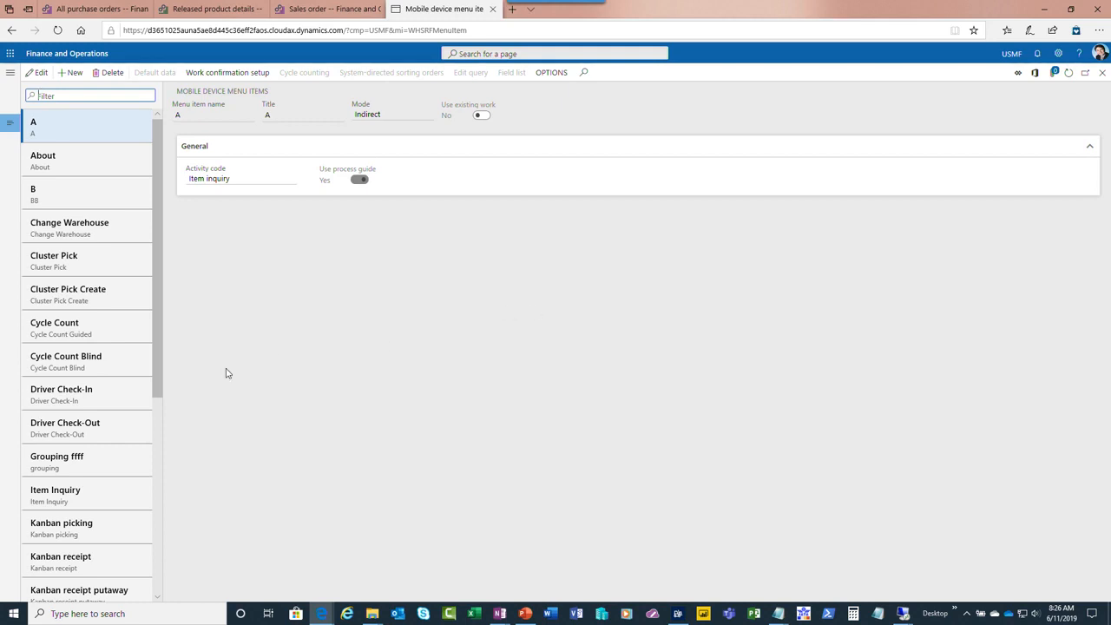
pyautogui.scroll(-1, 161, 449)
pyautogui.moveTo(161, 449); pyautogui.dragTo(163, 590)
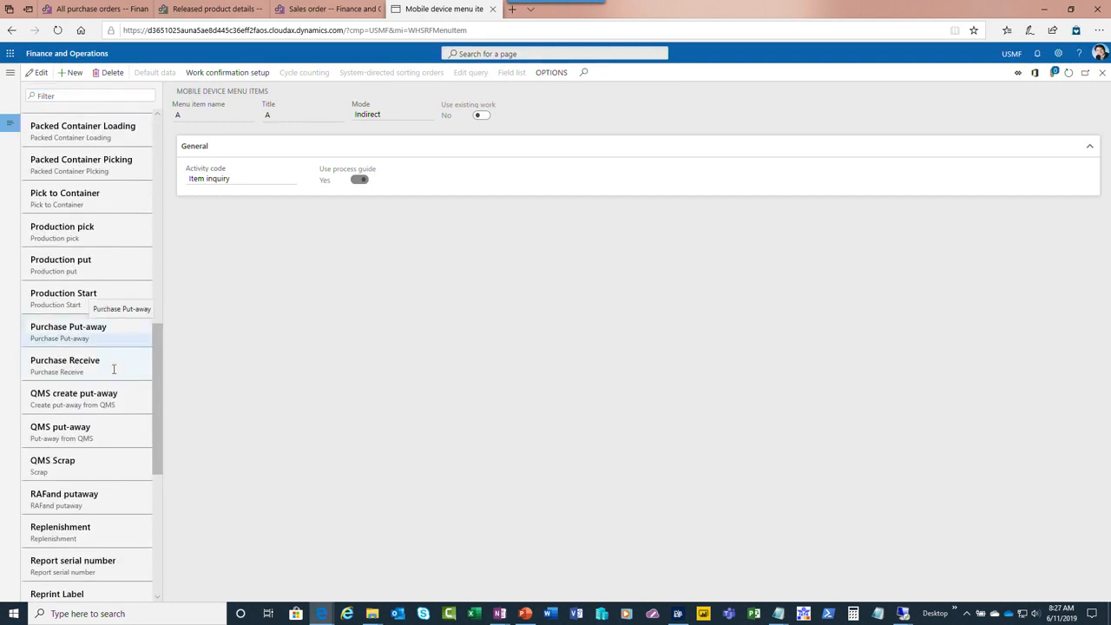
pyautogui.click(116, 369)
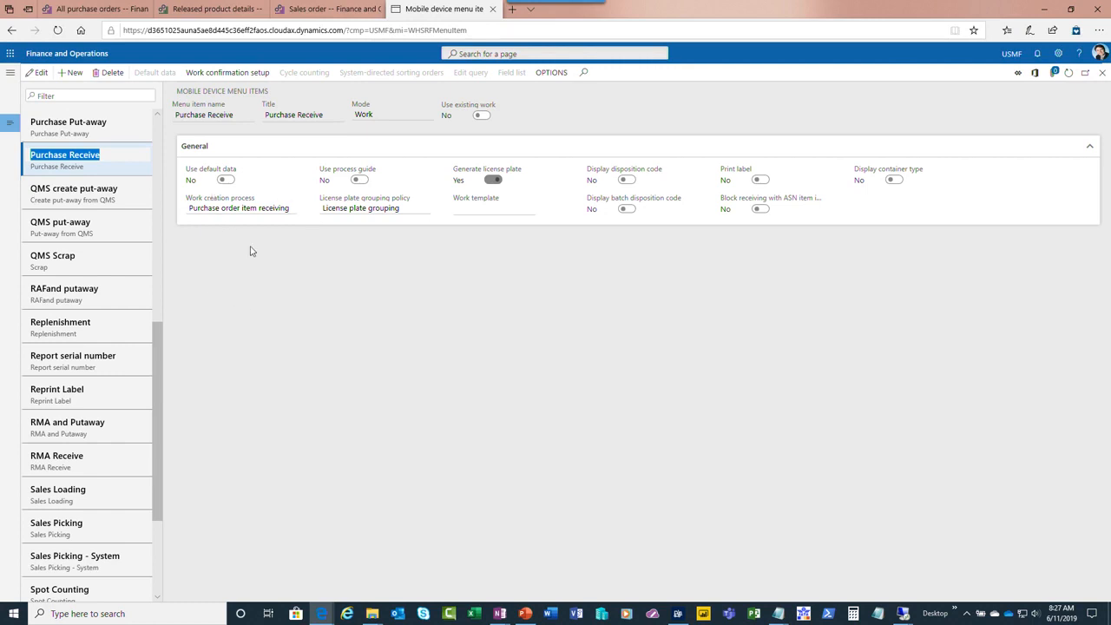
# Look up the Tailspin Parts purchase order in the browser and enter its order number in the Warehousing app's Purchase Receive task
pyautogui.click(81, 14)
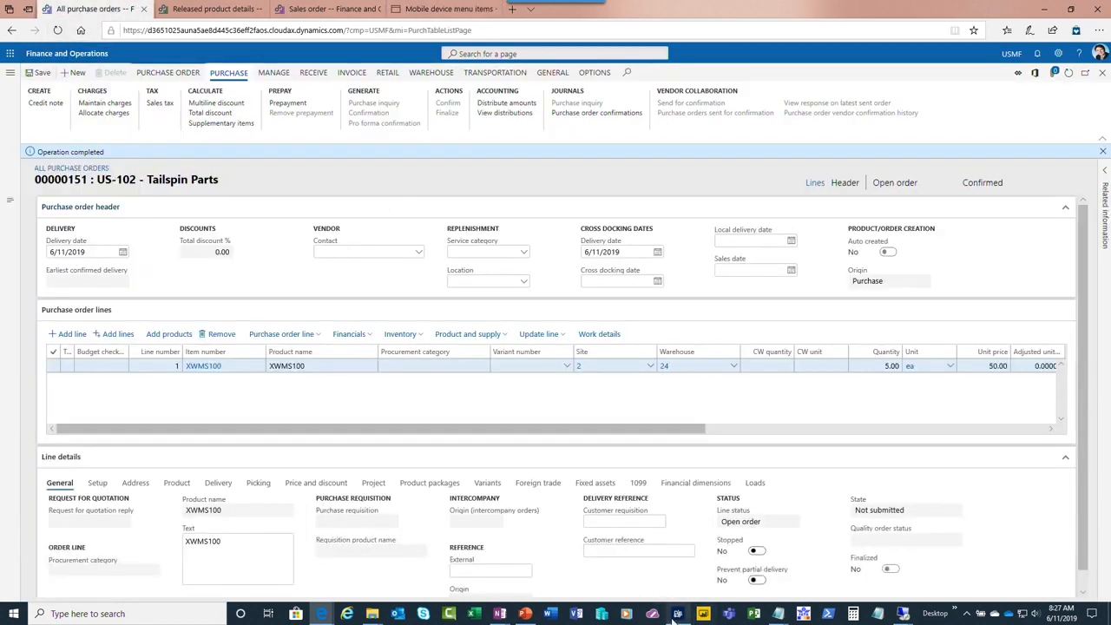
pyautogui.click(678, 613)
pyautogui.click(809, 324)
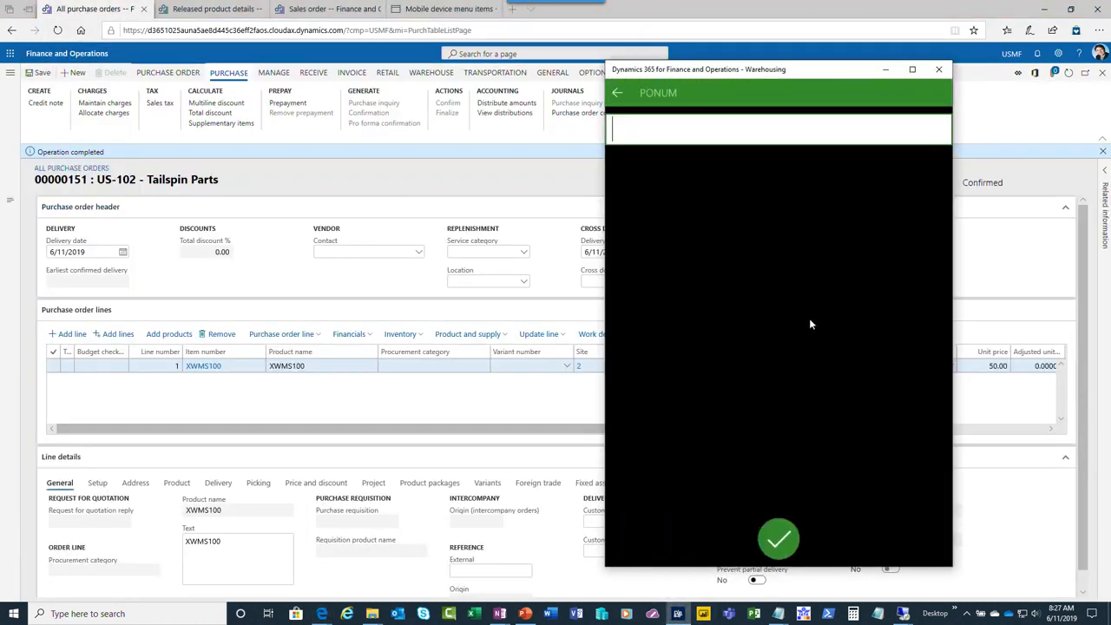
pyautogui.write('00000151')
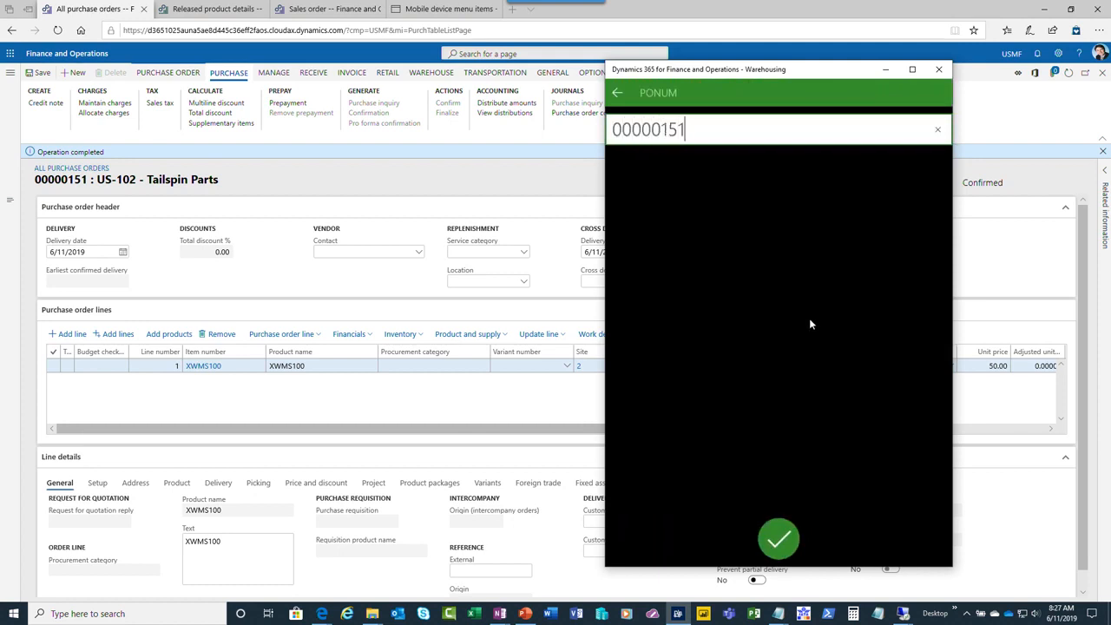
pyautogui.press('Return')
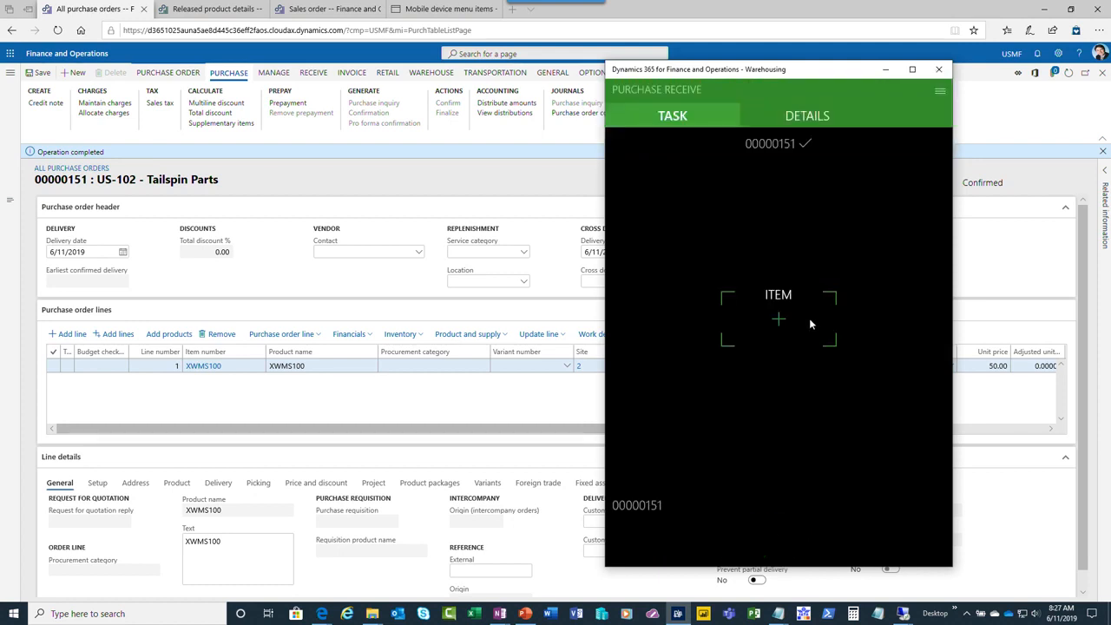
# Enter item XWMS100 and a received quantity of 5 ea for the purchase order
pyautogui.click(810, 323)
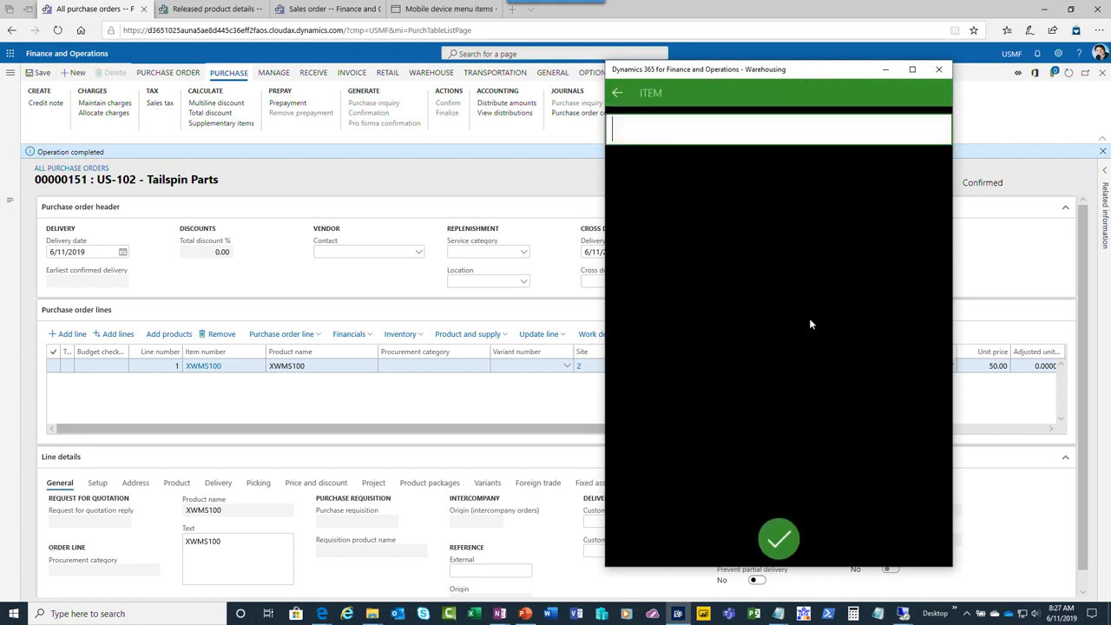
pyautogui.write('XWMS100')
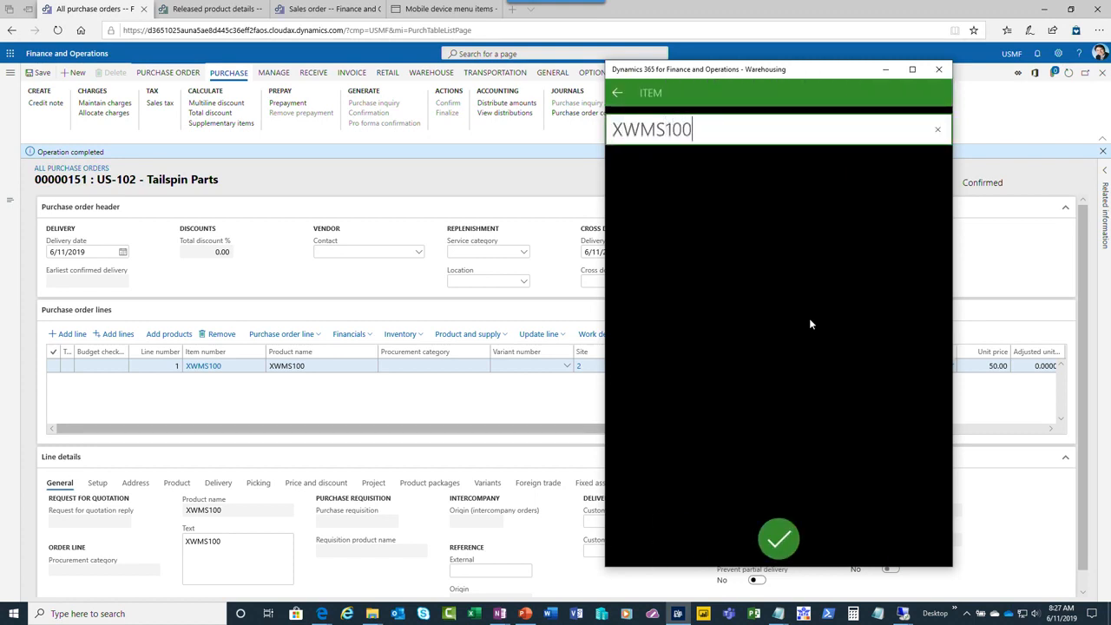
pyautogui.press('Return')
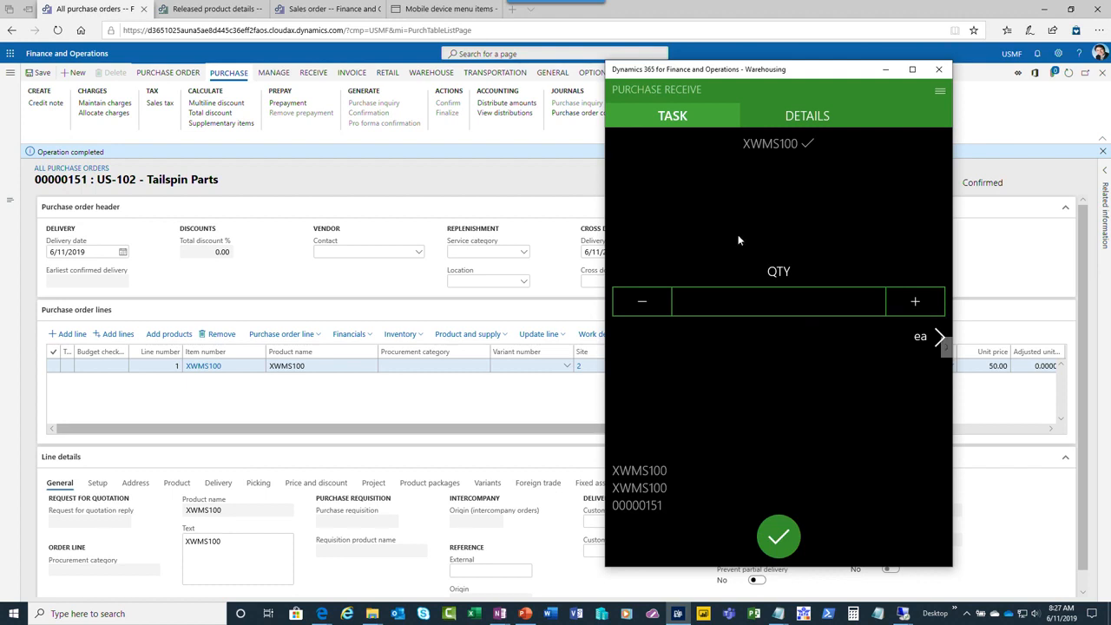
pyautogui.click(767, 302)
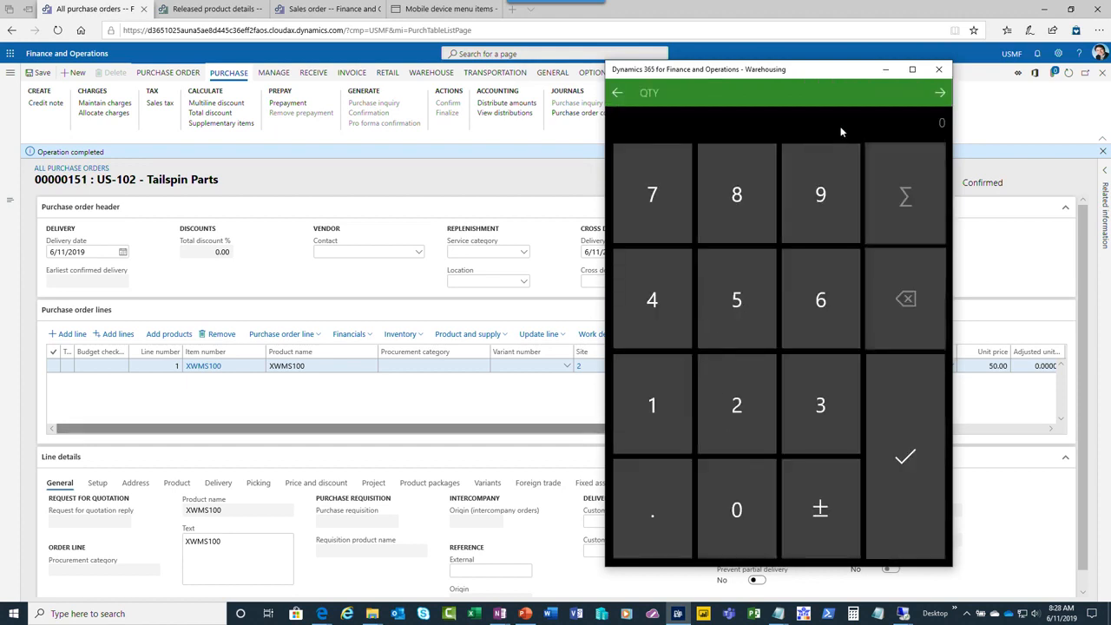
pyautogui.moveTo(842, 74)
pyautogui.mouseDown()
pyautogui.moveTo(377, 62)
pyautogui.moveTo(823, 76)
pyautogui.moveTo(834, 60)
pyautogui.mouseUp()
pyautogui.click(704, 286)
pyautogui.click(884, 442)
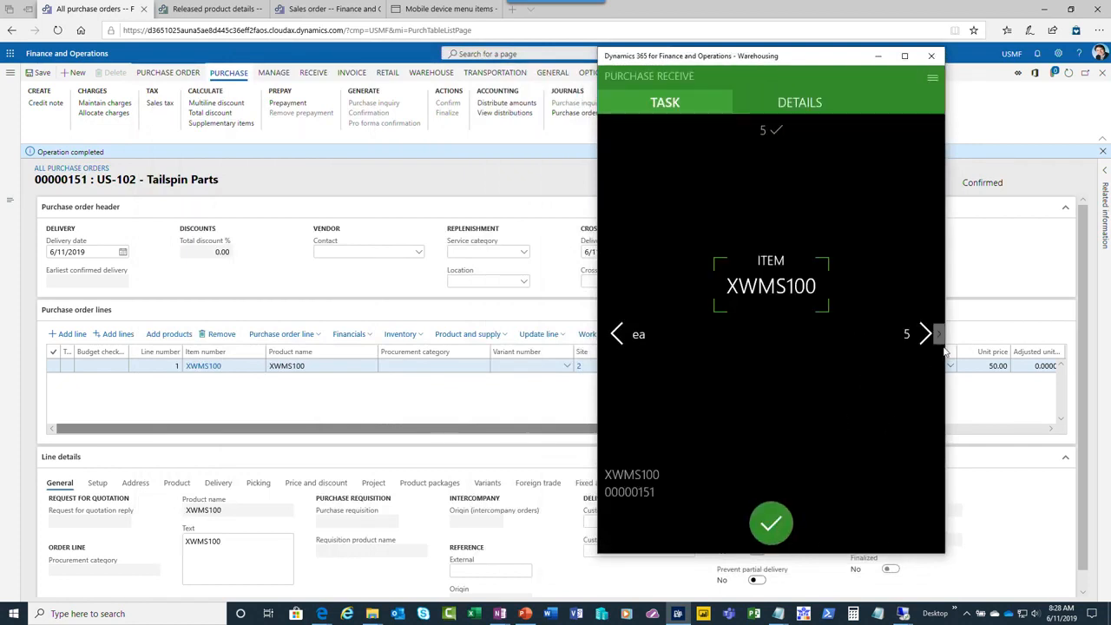
# Review the purchase receipt's details and confirm the receipt of item XWMS100
pyautogui.click(791, 108)
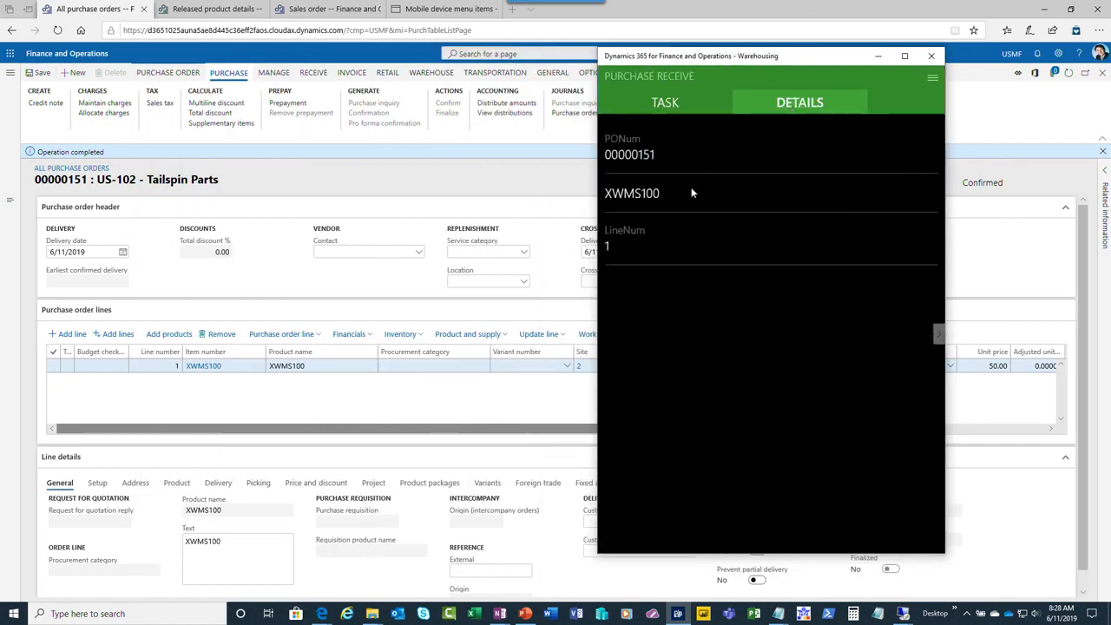
pyautogui.click(680, 103)
pyautogui.click(940, 335)
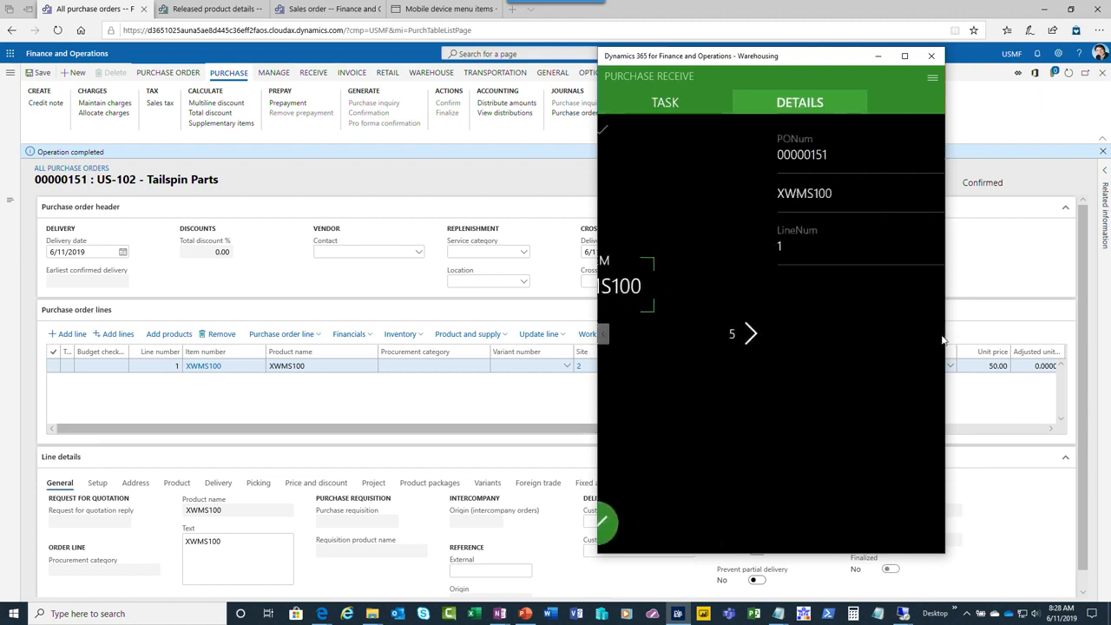
pyautogui.click(602, 335)
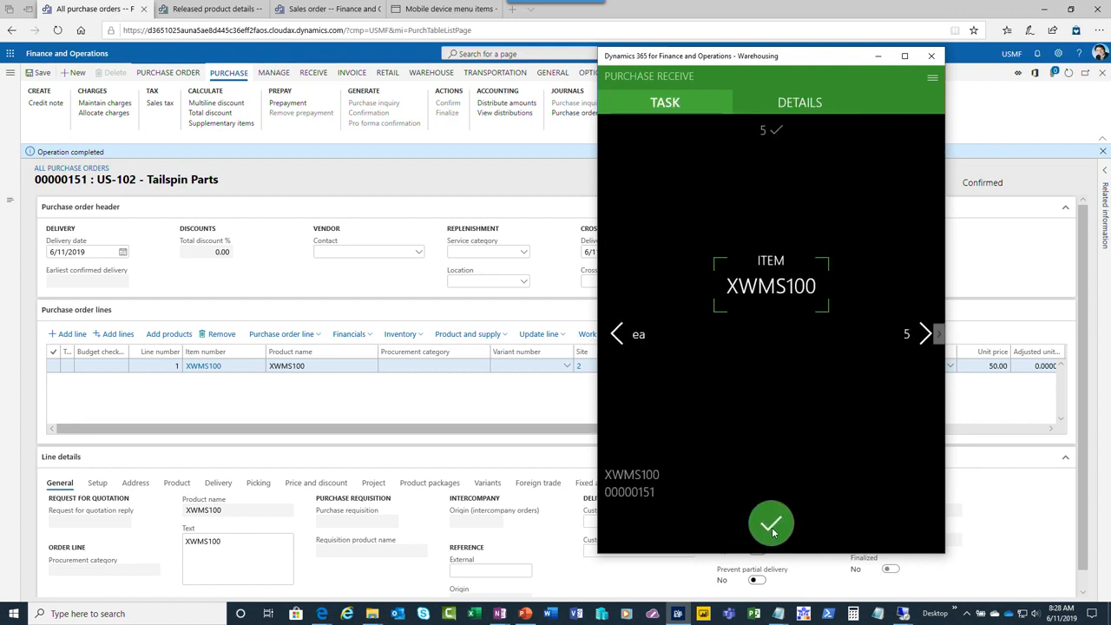
pyautogui.click(772, 527)
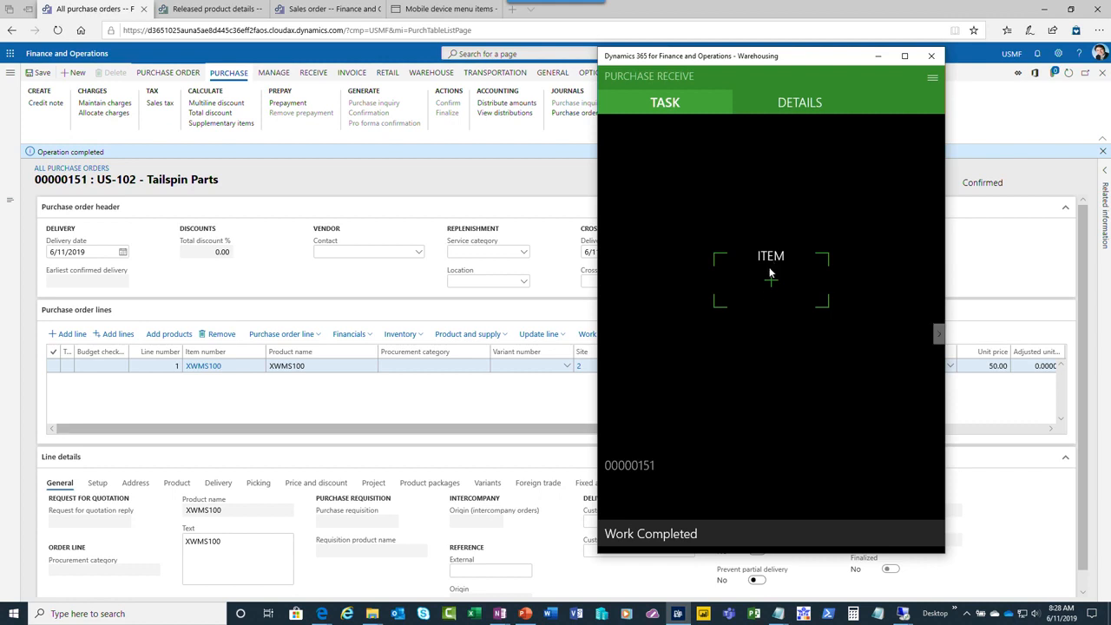
# Switch to Finance and Operations, open the purchase order's open work from the All work list and copy its work ID
pyautogui.click(441, 9)
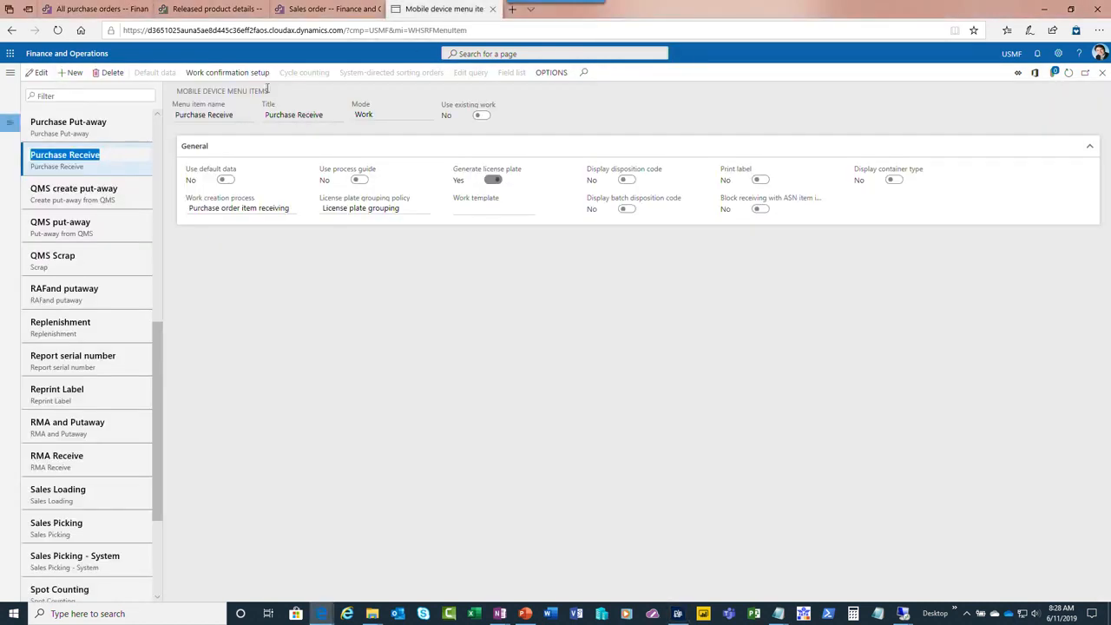
pyautogui.click(9, 72)
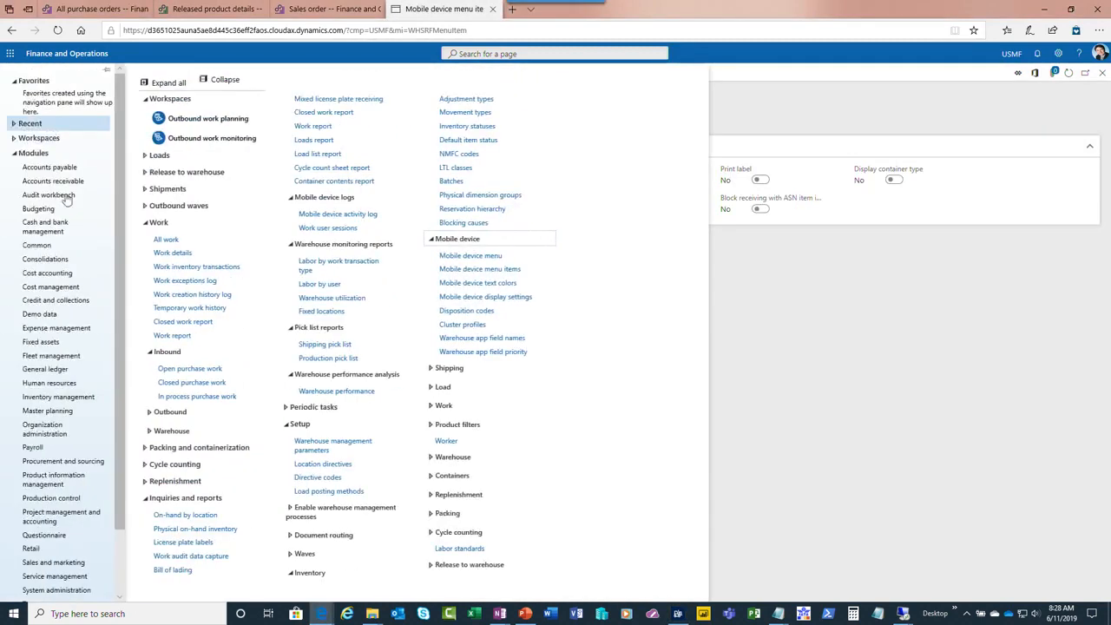
pyautogui.click(169, 243)
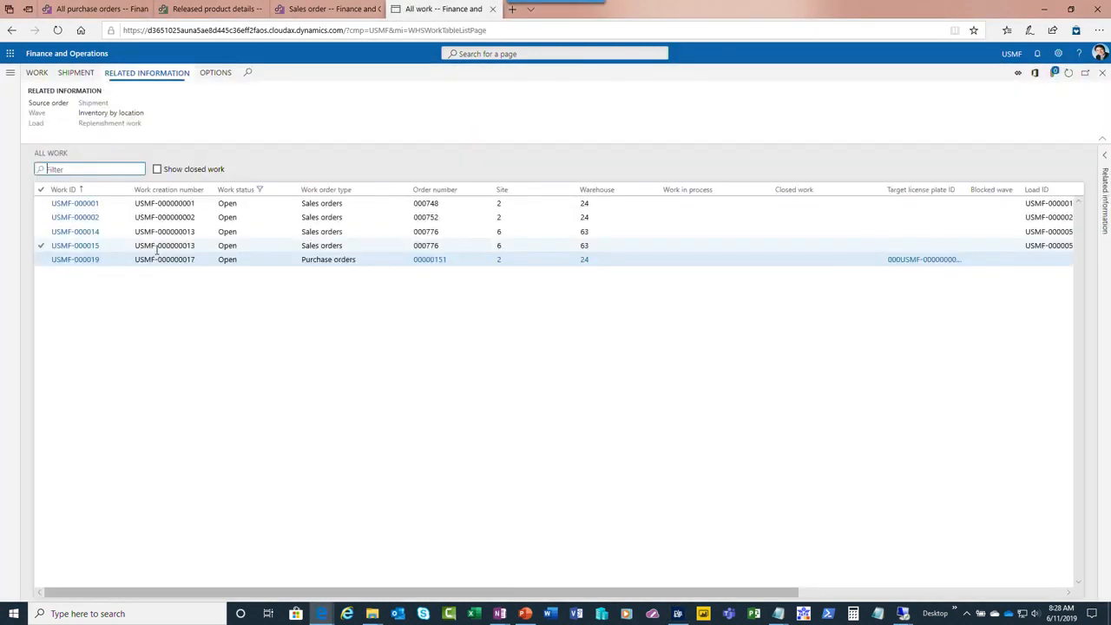
pyautogui.click(92, 263)
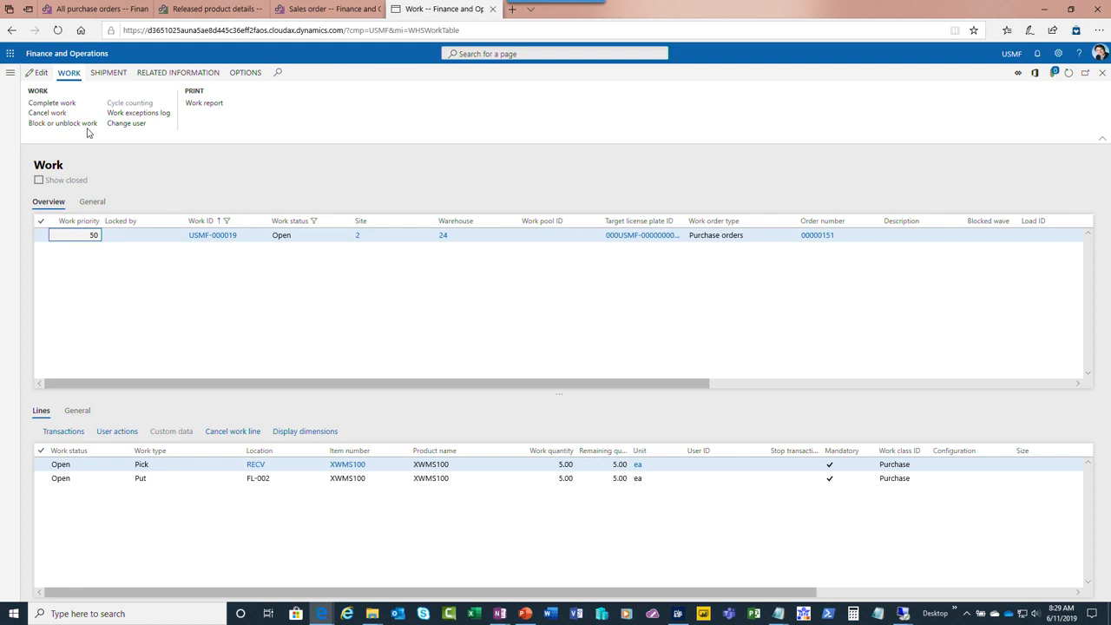
pyautogui.click(204, 223)
pyautogui.click(205, 240)
pyautogui.hotkey('ctrl', 'c')
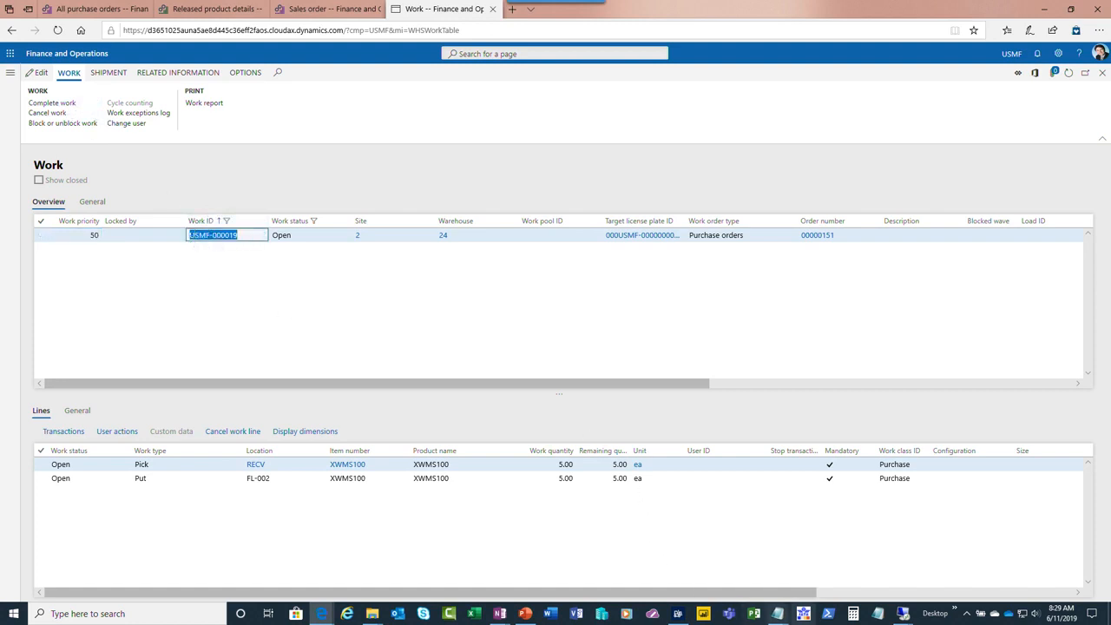
# Switch to the Warehousing app, leave Purchase Receive and start Purchase Put-away from the Inbound menu
pyautogui.click(677, 613)
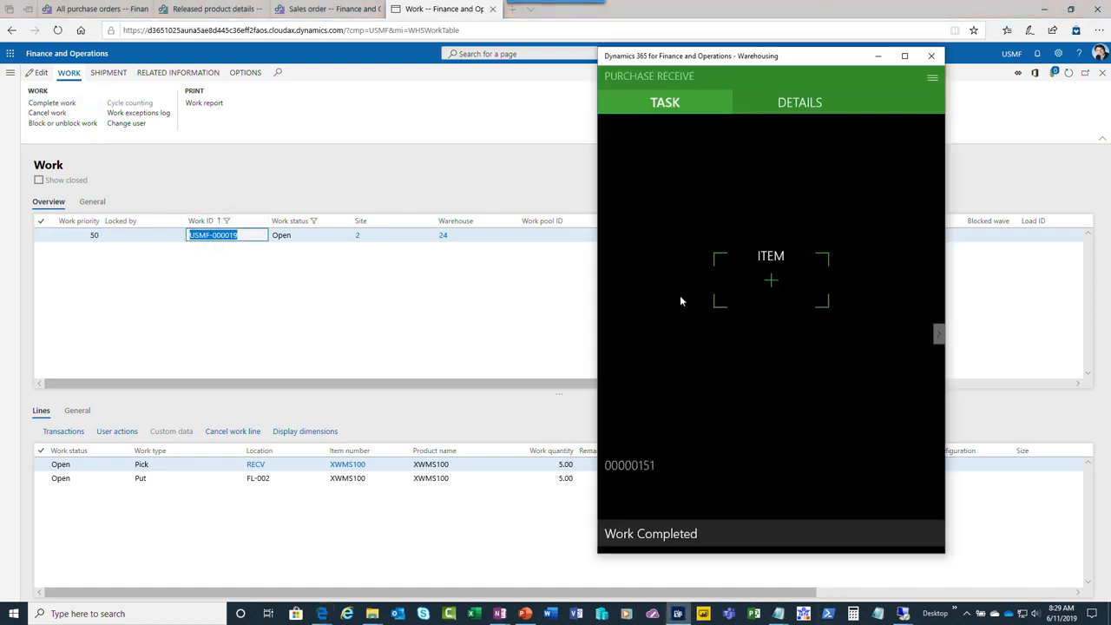
pyautogui.click(931, 77)
pyautogui.click(771, 178)
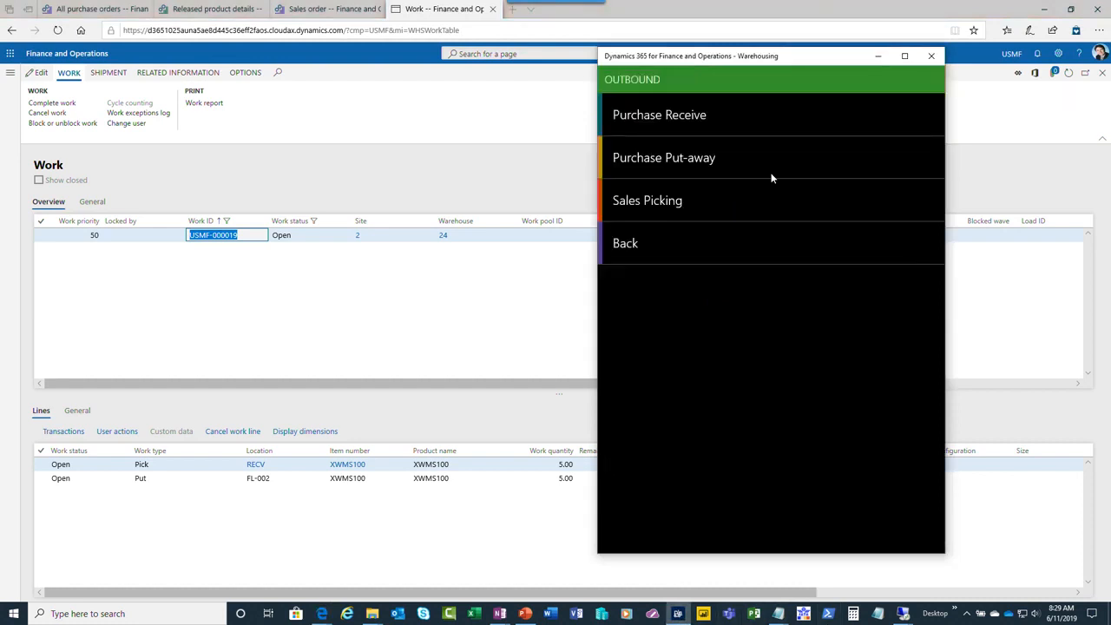
pyautogui.click(647, 244)
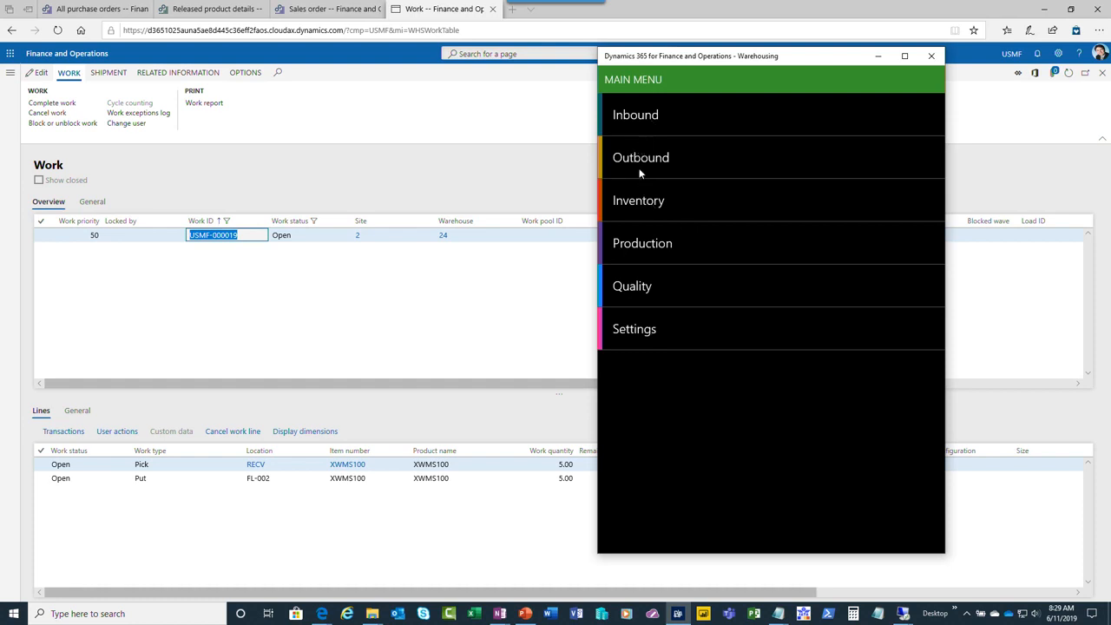
pyautogui.click(630, 122)
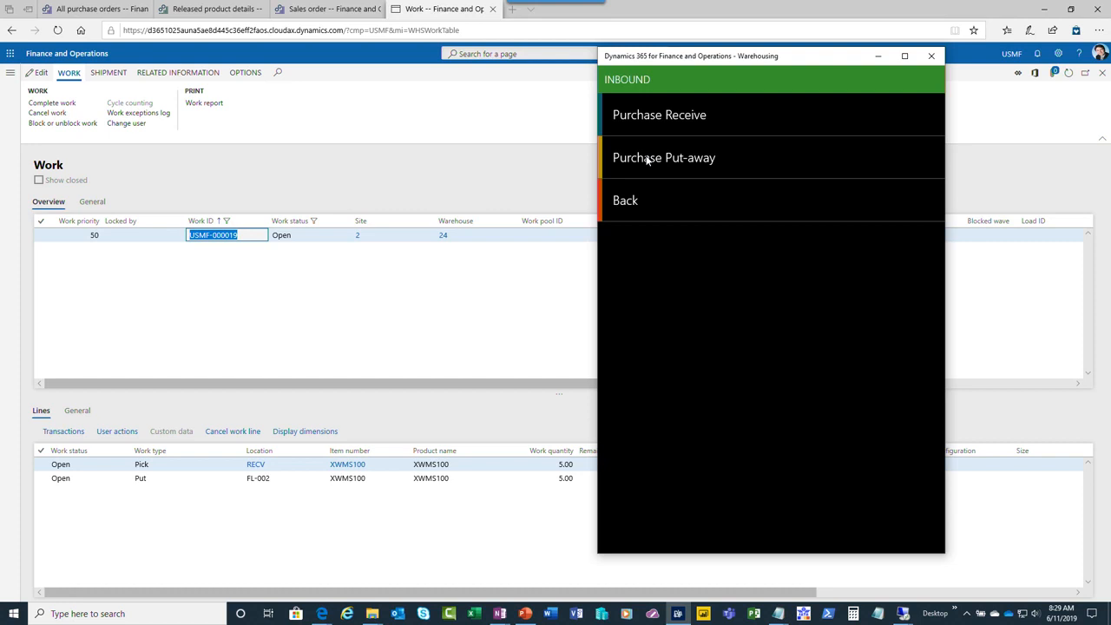
pyautogui.click(647, 159)
# Enter the copied work ID in Purchase Put-away and confirm the pick of XWMS100 from location RECV
pyautogui.click(797, 321)
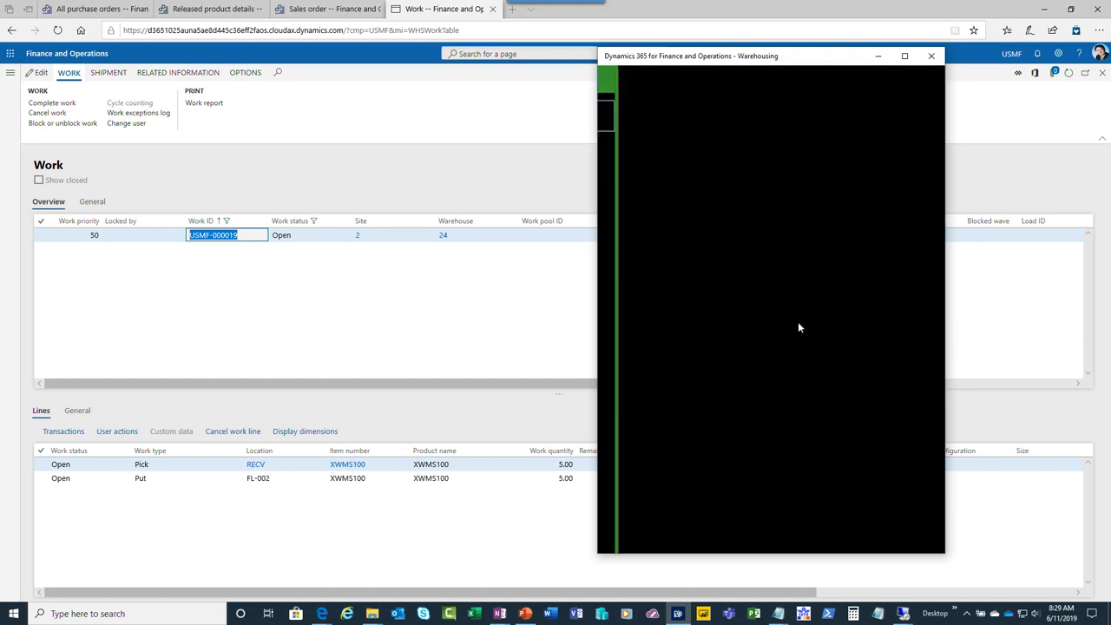
pyautogui.hotkey('ctrl', 'v')
pyautogui.press('Return')
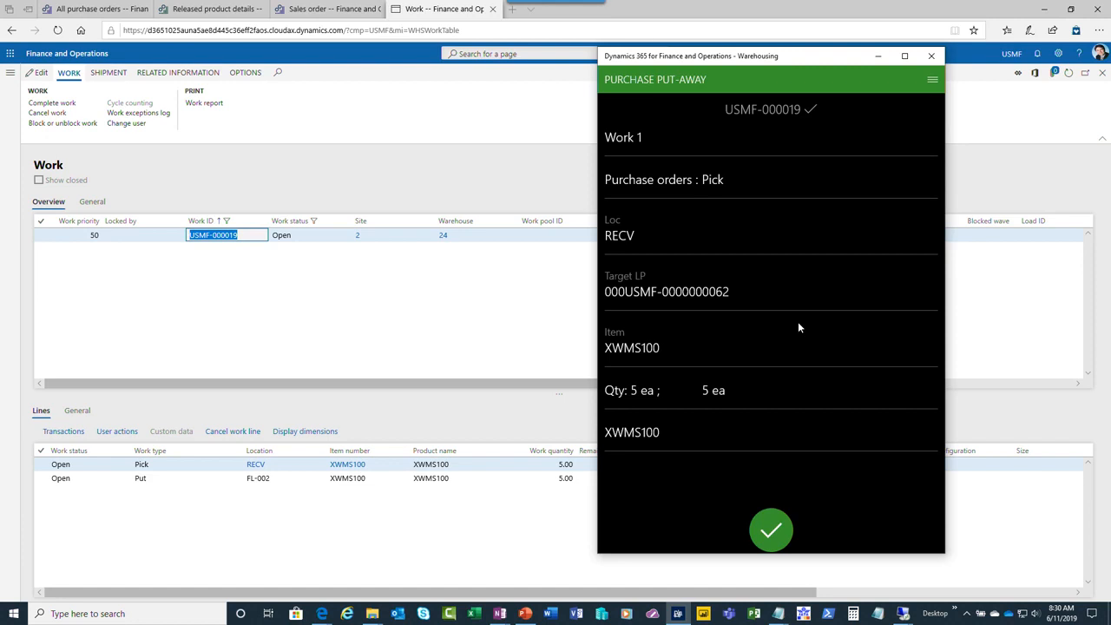
pyautogui.click(772, 529)
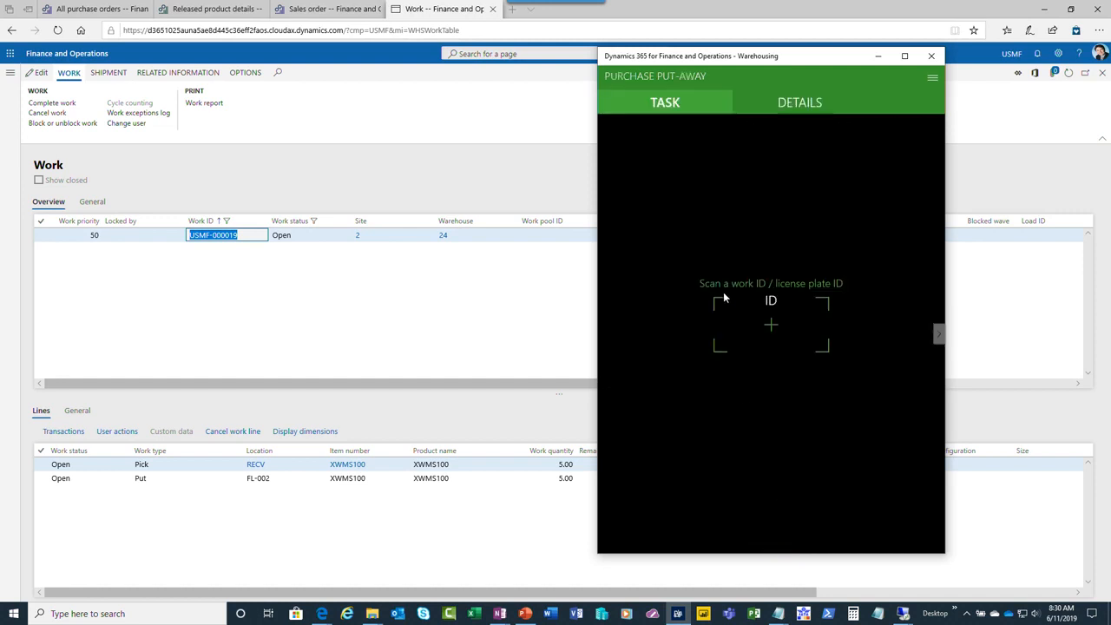
# Mark the put-away scanning as done and confirm putting XWMS100 into location FL-002
pyautogui.click(932, 78)
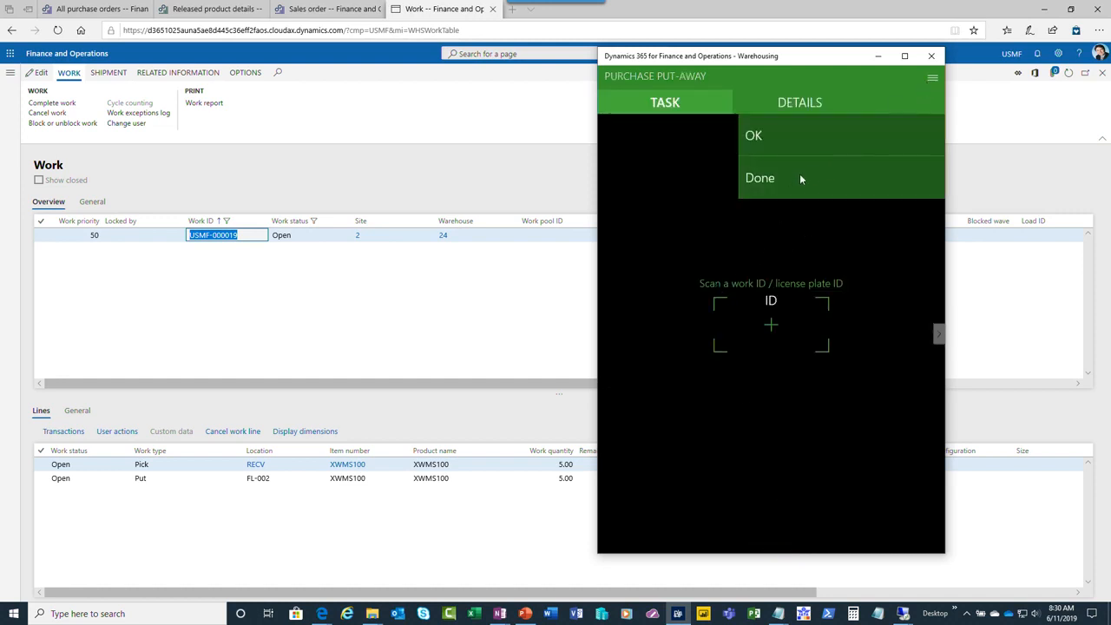
pyautogui.click(787, 180)
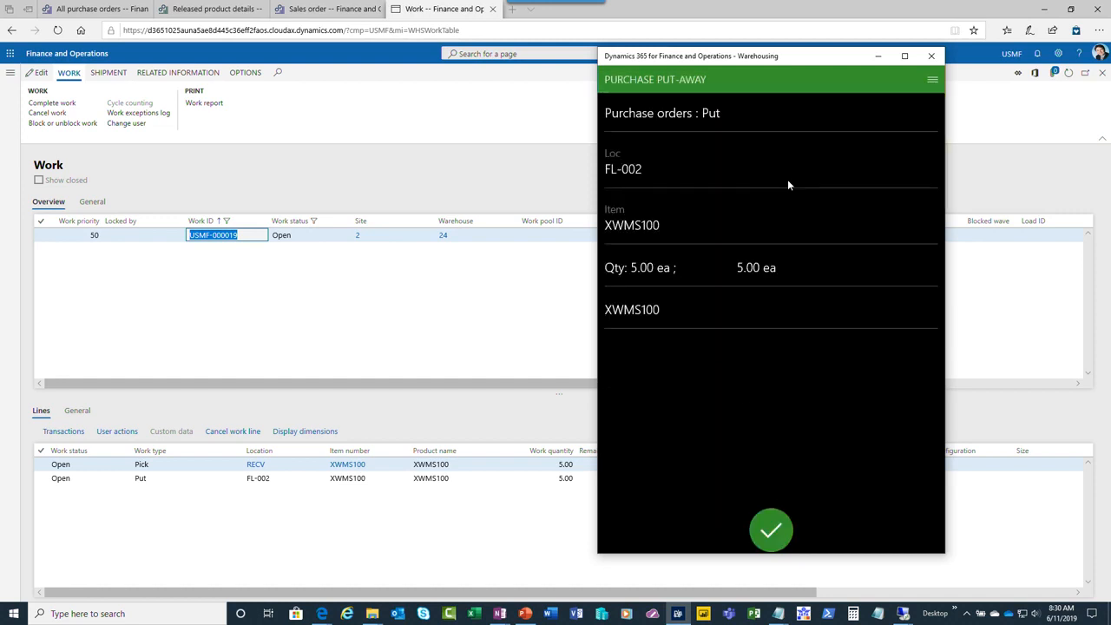
pyautogui.click(769, 527)
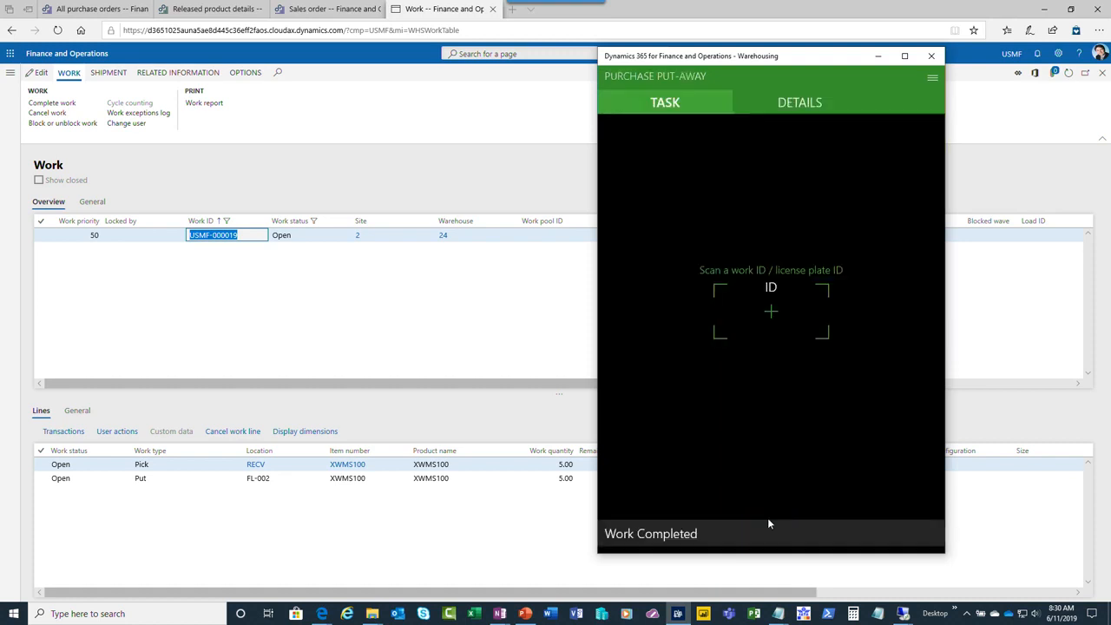